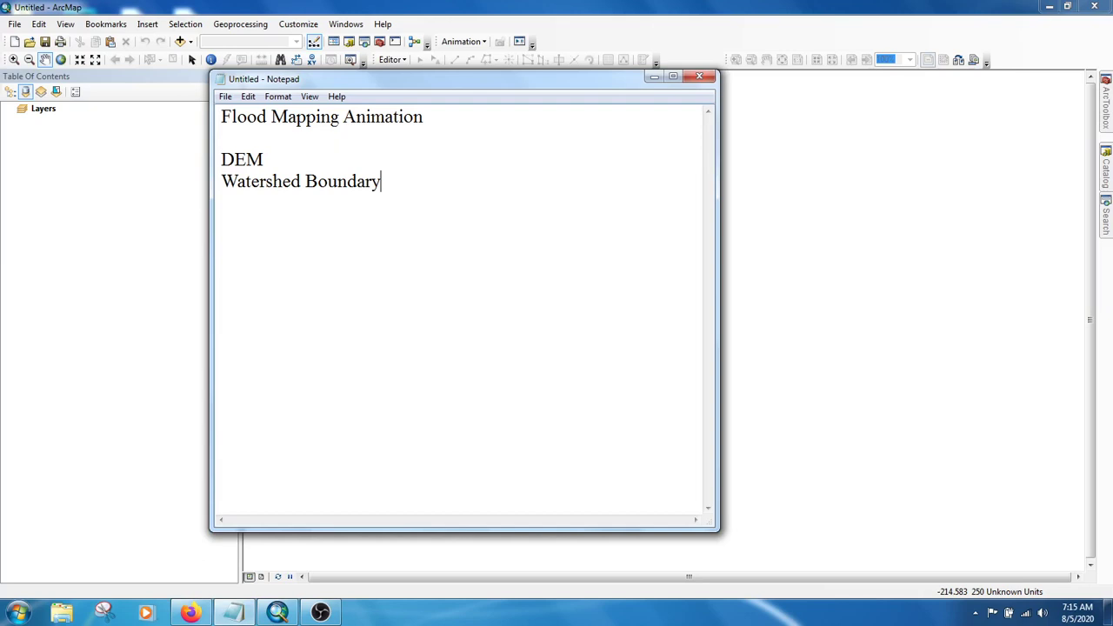
# Add ArcScene to the Notepad notes below Watershed Boundary and launch ArcScene 10.8.
pyautogui.press('Return')
pyautogui.write('ArcScene')
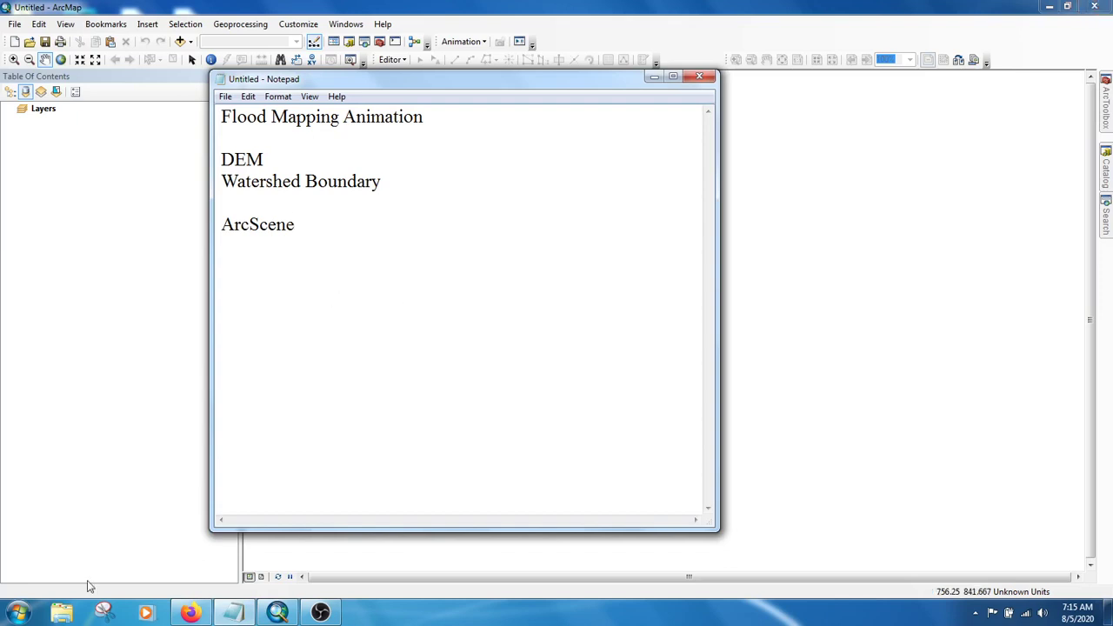
pyautogui.click(17, 614)
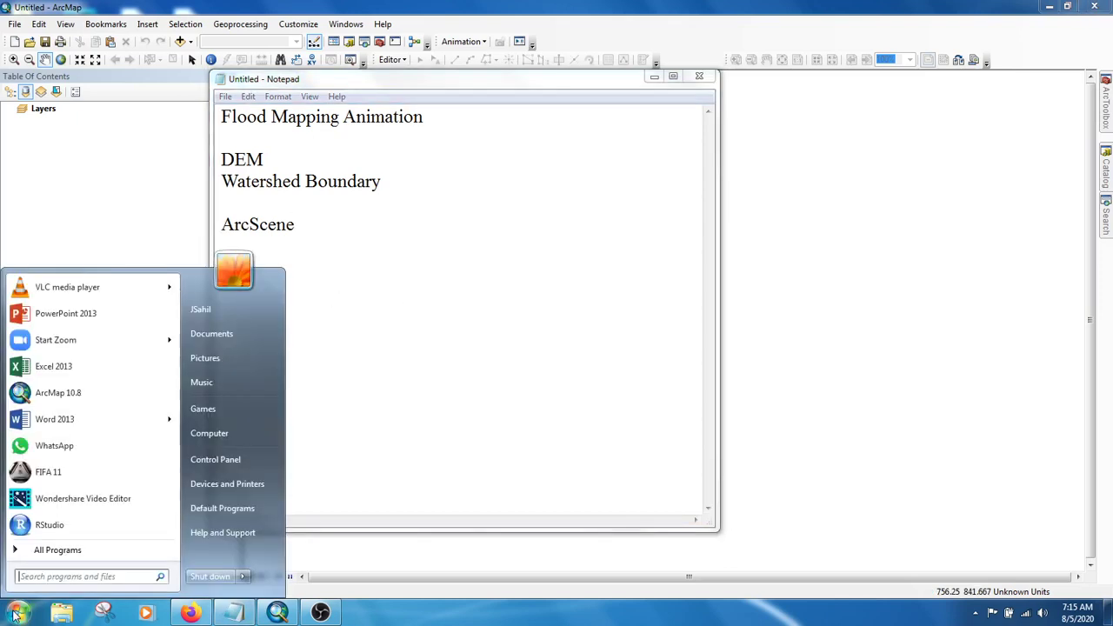
pyautogui.click(77, 551)
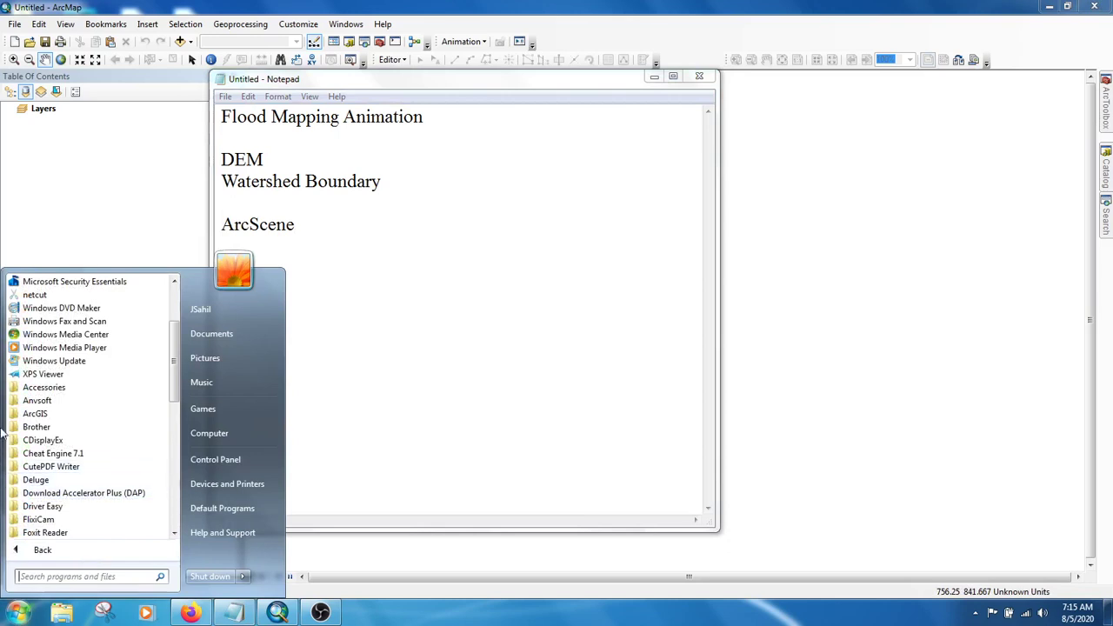
pyautogui.click(27, 414)
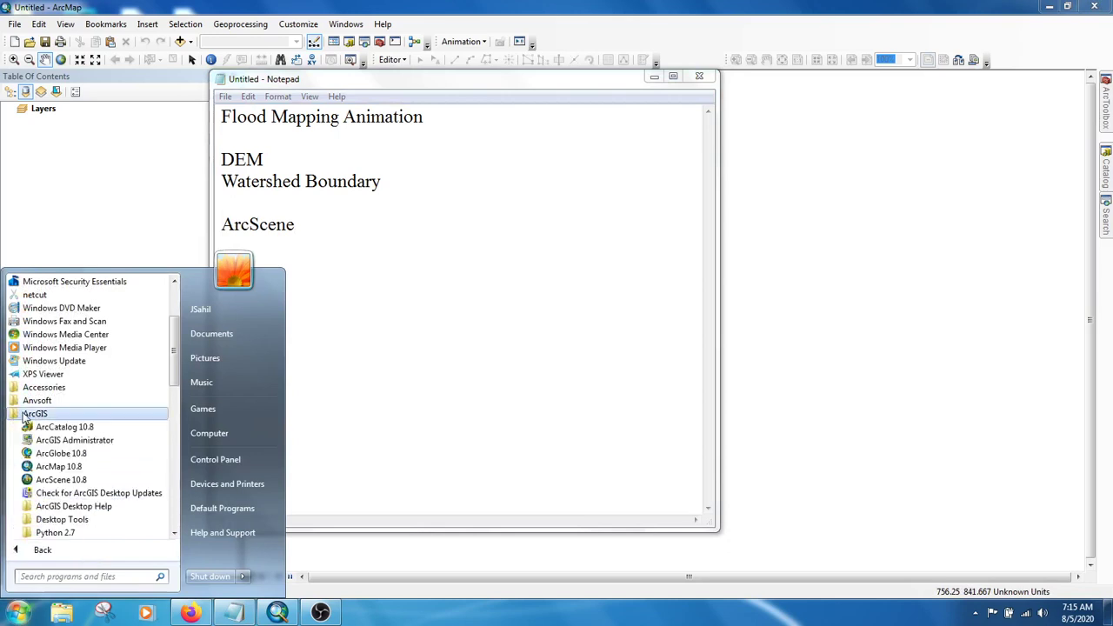
pyautogui.click(59, 480)
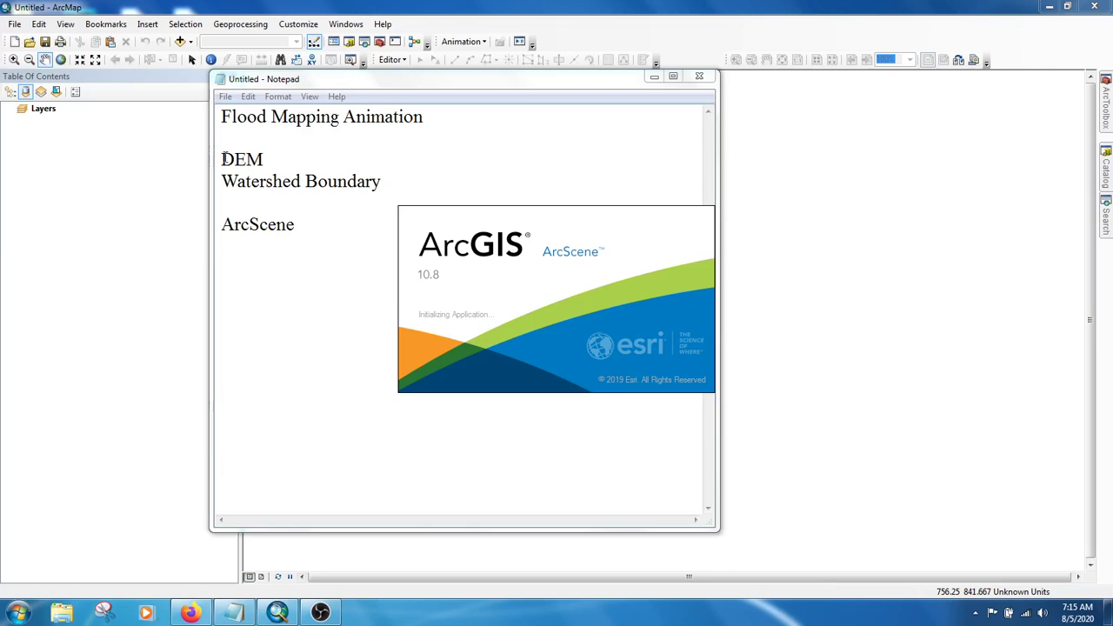
# Close ArcMap and minimize the Notepad and OBS windows.
pyautogui.moveTo(223, 159); pyautogui.dragTo(398, 196)
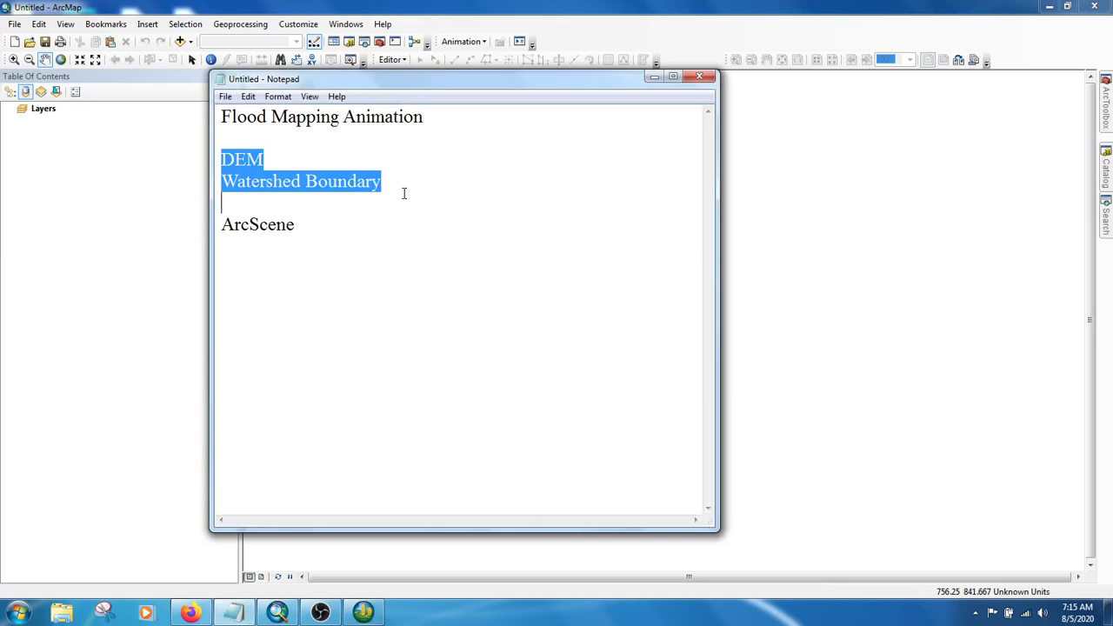
pyautogui.click(1094, 6)
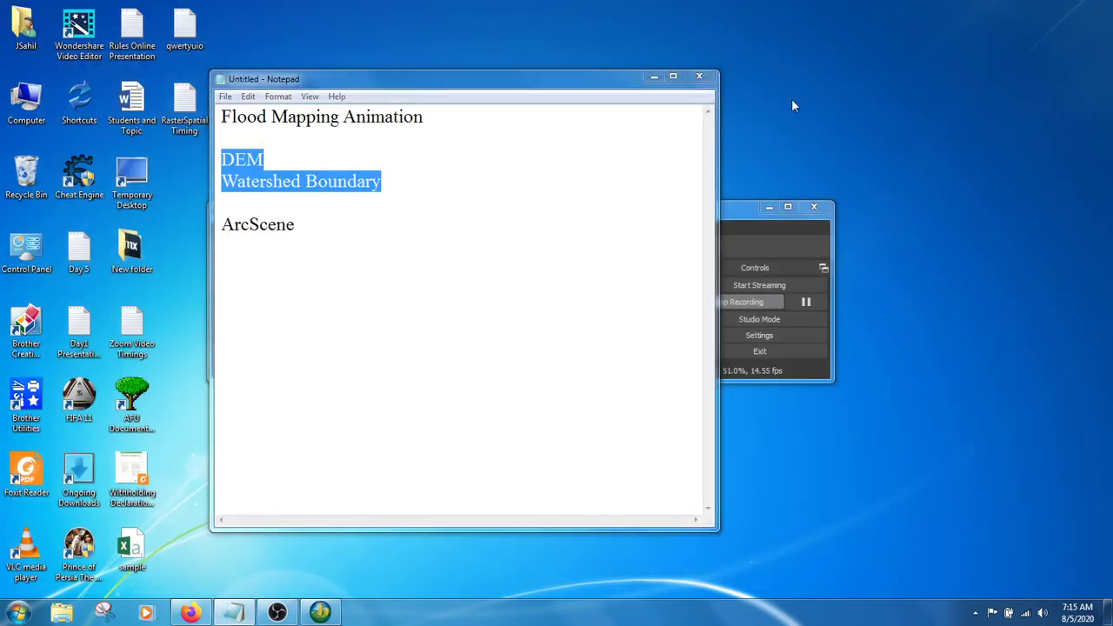
pyautogui.click(654, 76)
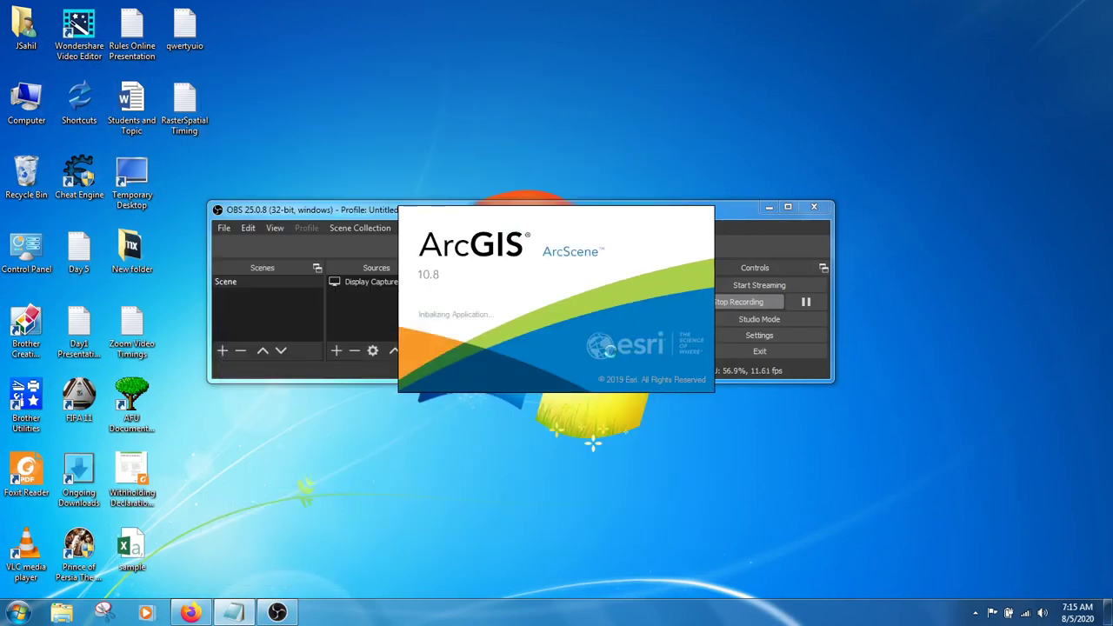
pyautogui.click(770, 209)
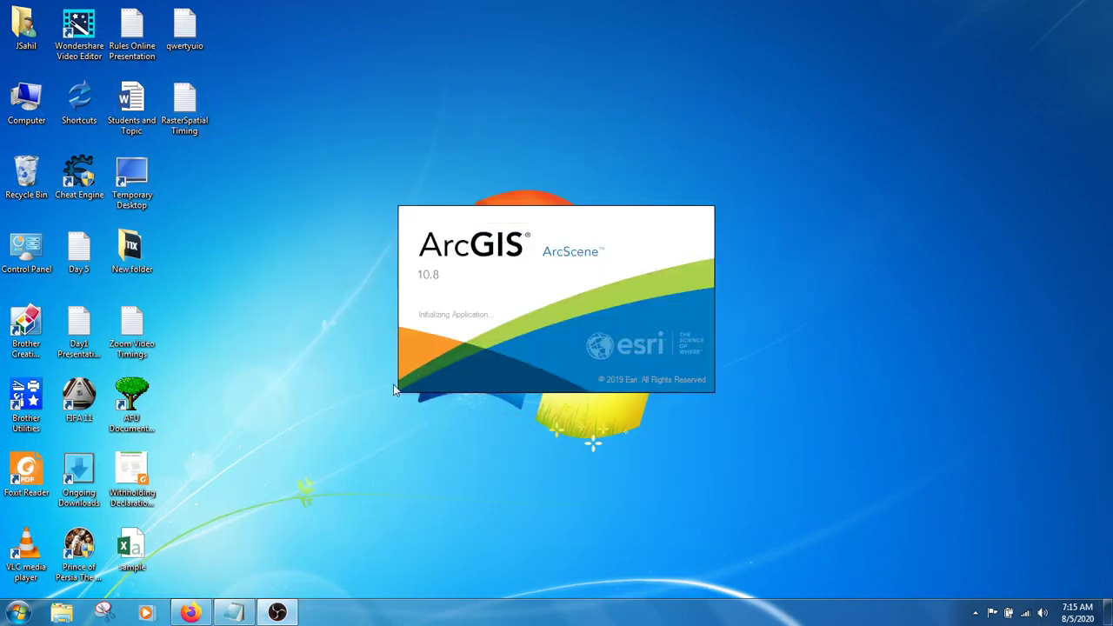
# Bring back the Notepad notes and move their window aside to make room for ArcScene.
pyautogui.moveTo(238, 620)
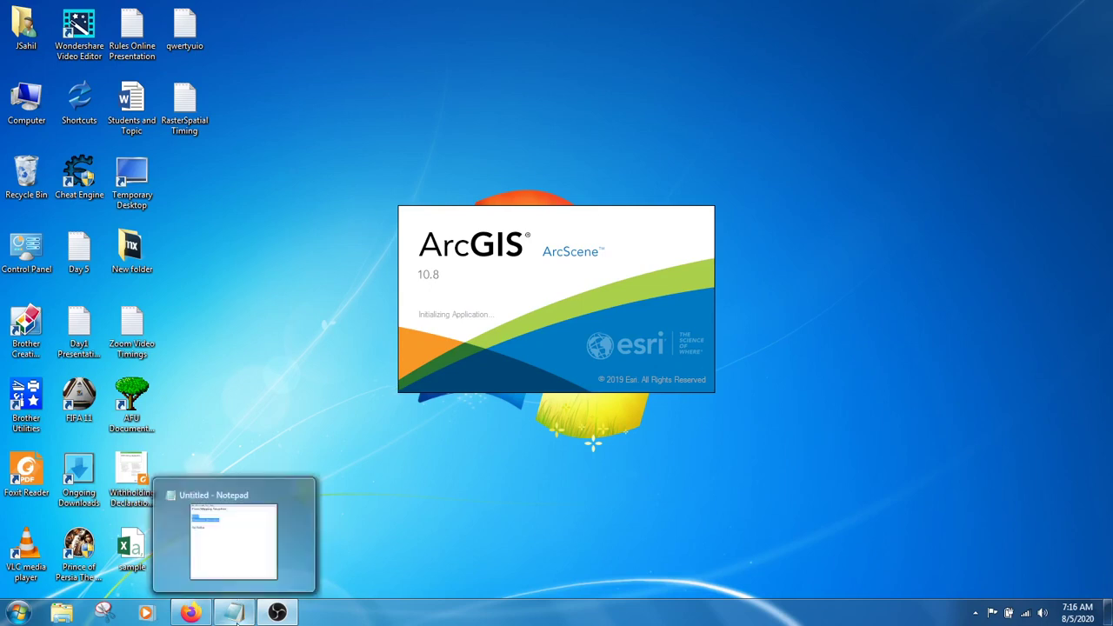
pyautogui.click(241, 552)
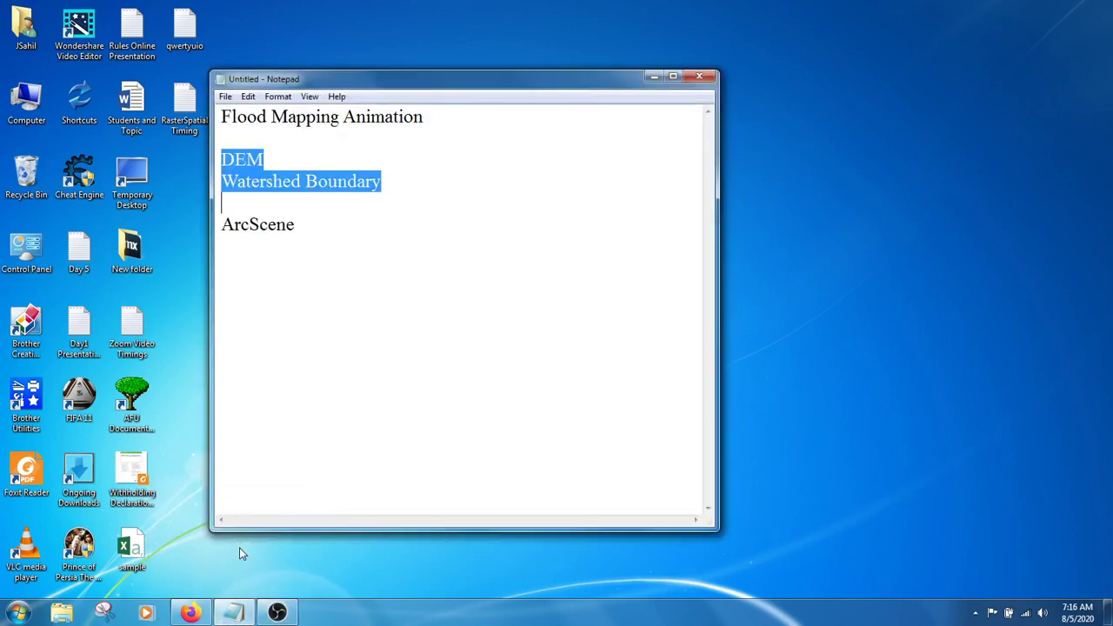
pyautogui.click(300, 209)
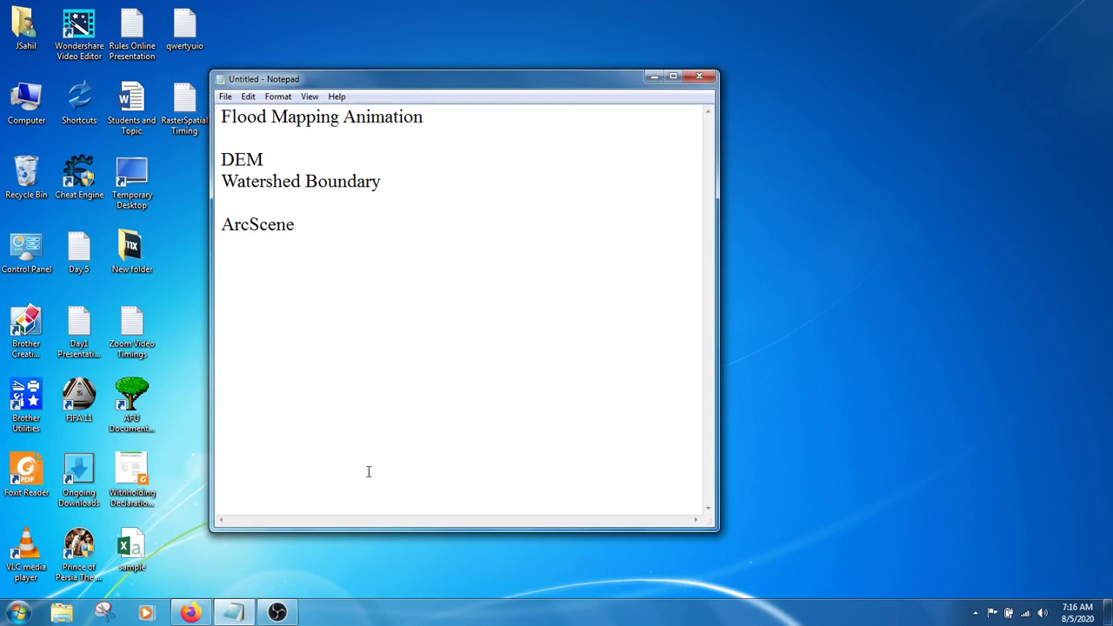
pyautogui.moveTo(598, 92); pyautogui.dragTo(965, 57)
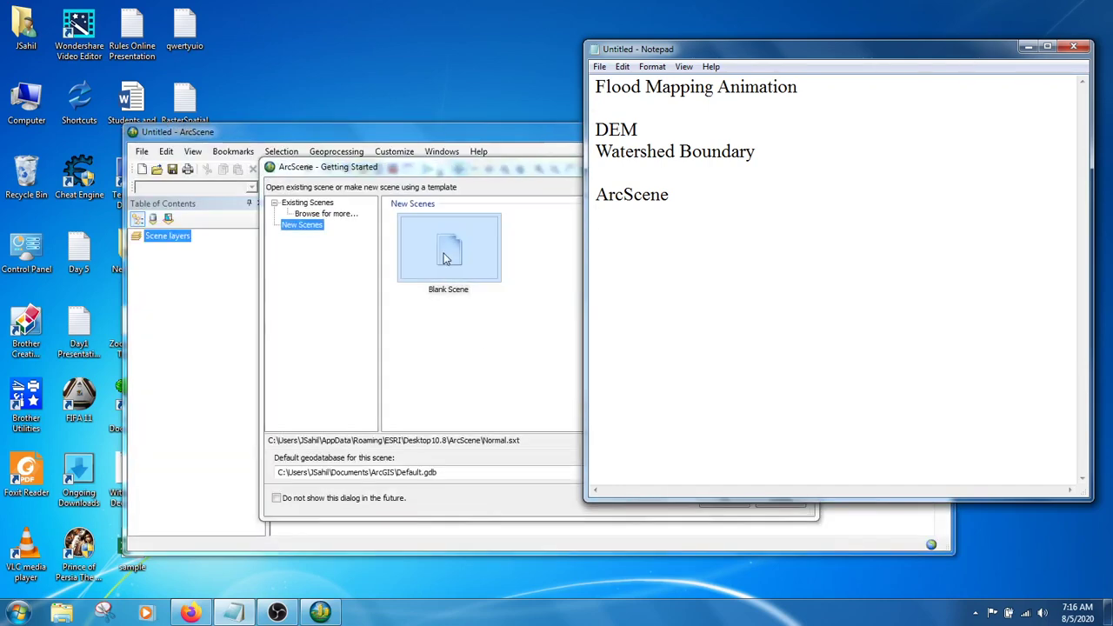
# Create a blank scene in ArcScene, maximized, and add the clipped_Rapti44N_attrb.tif DEM from the Raster Analsis folder.
pyautogui.doubleClick(444, 256)
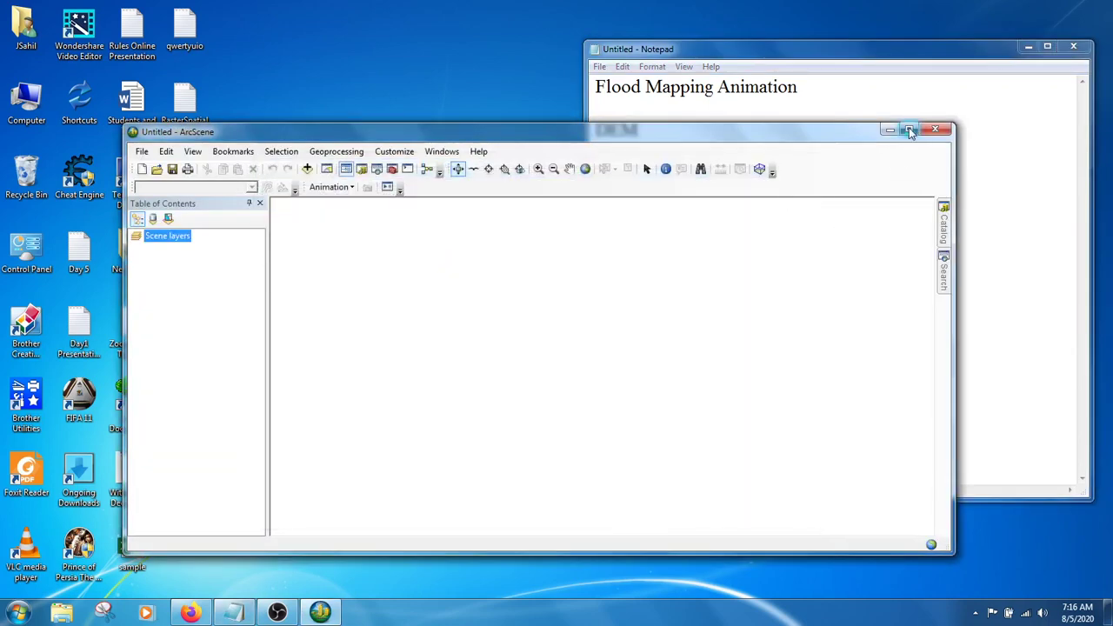
pyautogui.click(909, 130)
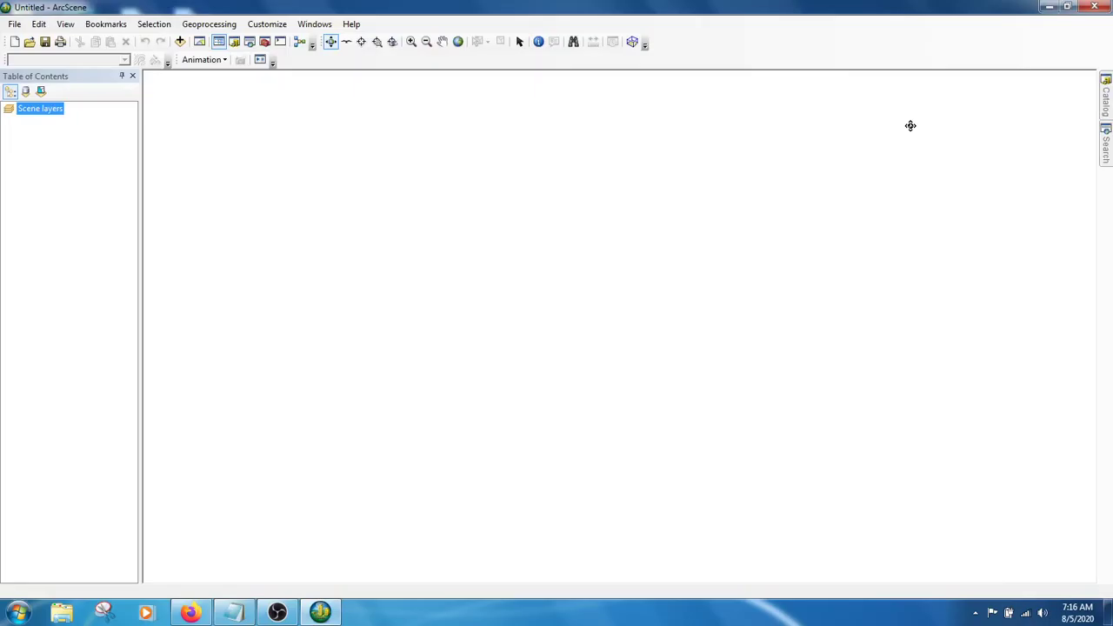
pyautogui.click(180, 42)
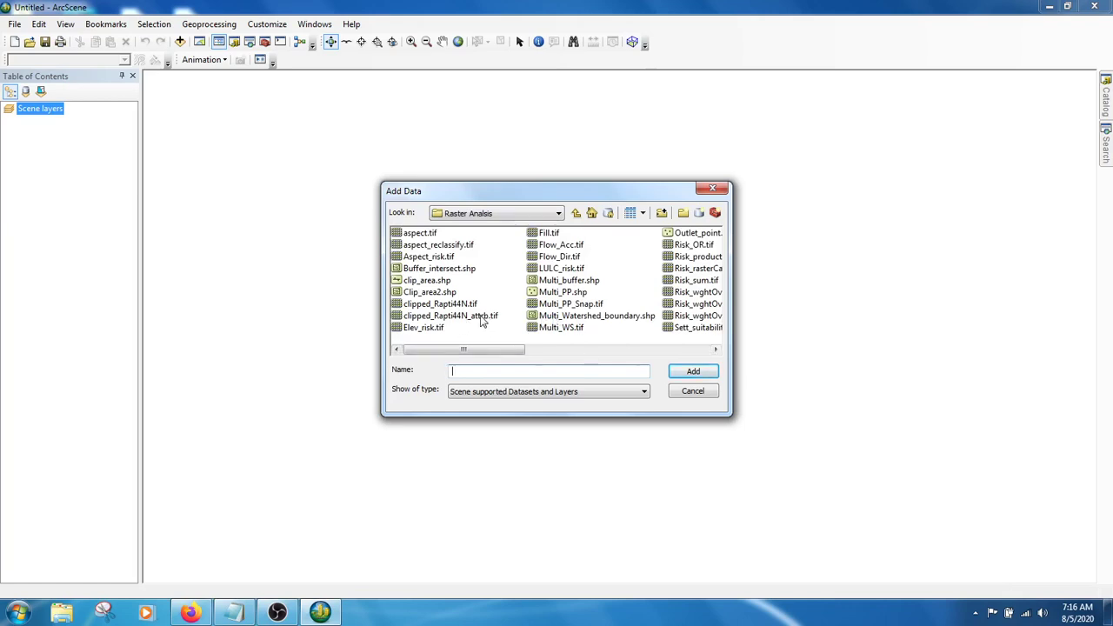
pyautogui.click(483, 319)
pyautogui.click(692, 374)
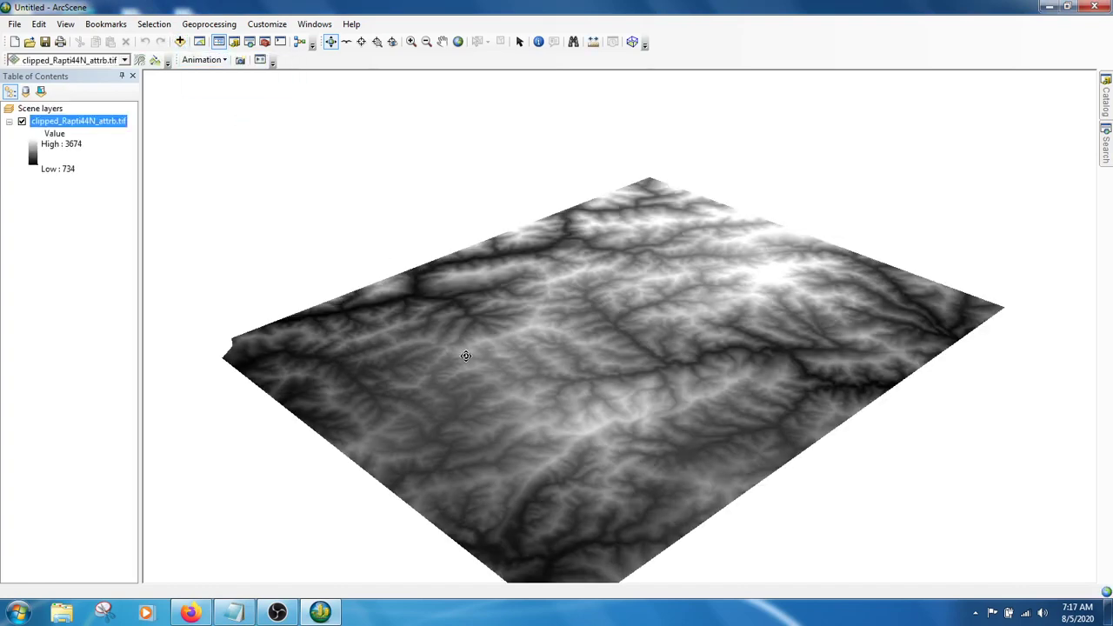
pyautogui.moveTo(607, 387); pyautogui.dragTo(642, 364)
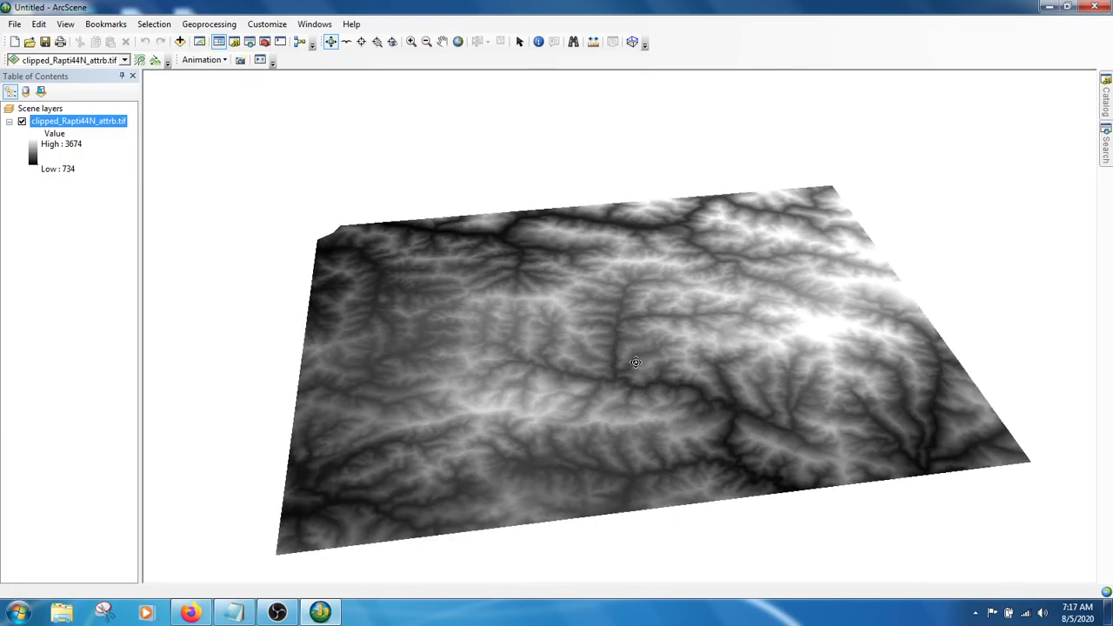
# Add the Watershed_boundary.shp layer from the Raster Analsis folder to the scene.
pyautogui.click(180, 42)
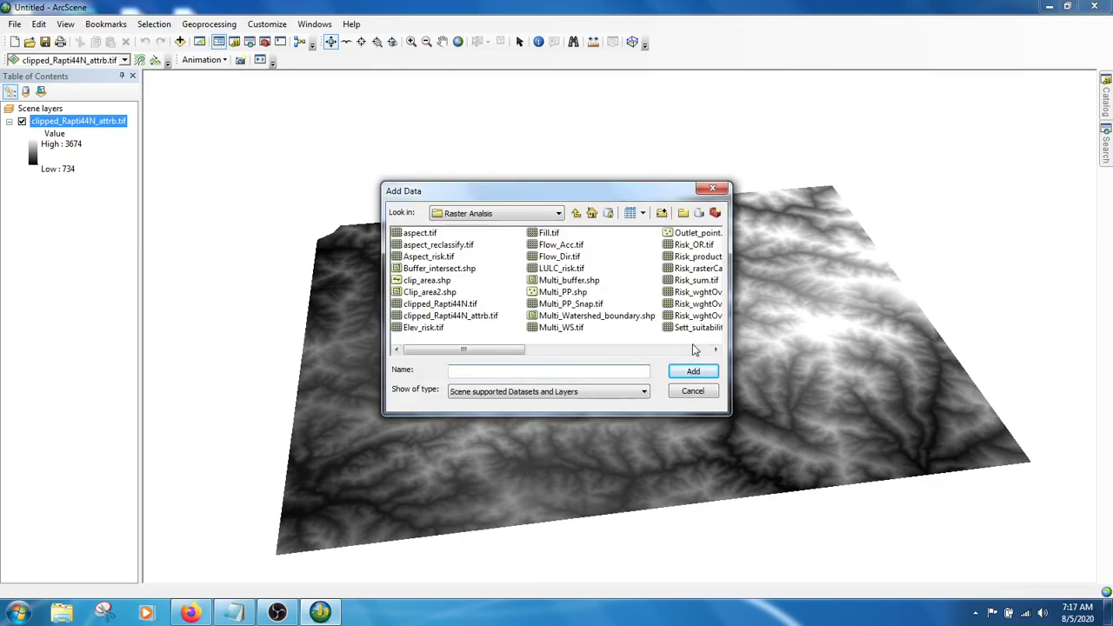
pyautogui.click(694, 351)
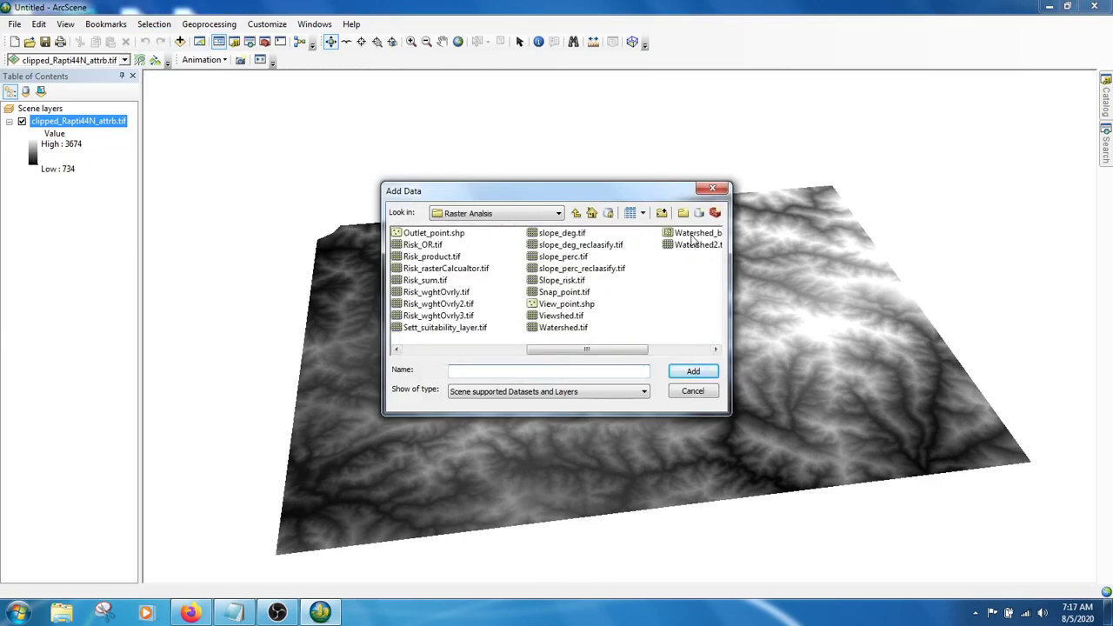
pyautogui.click(696, 234)
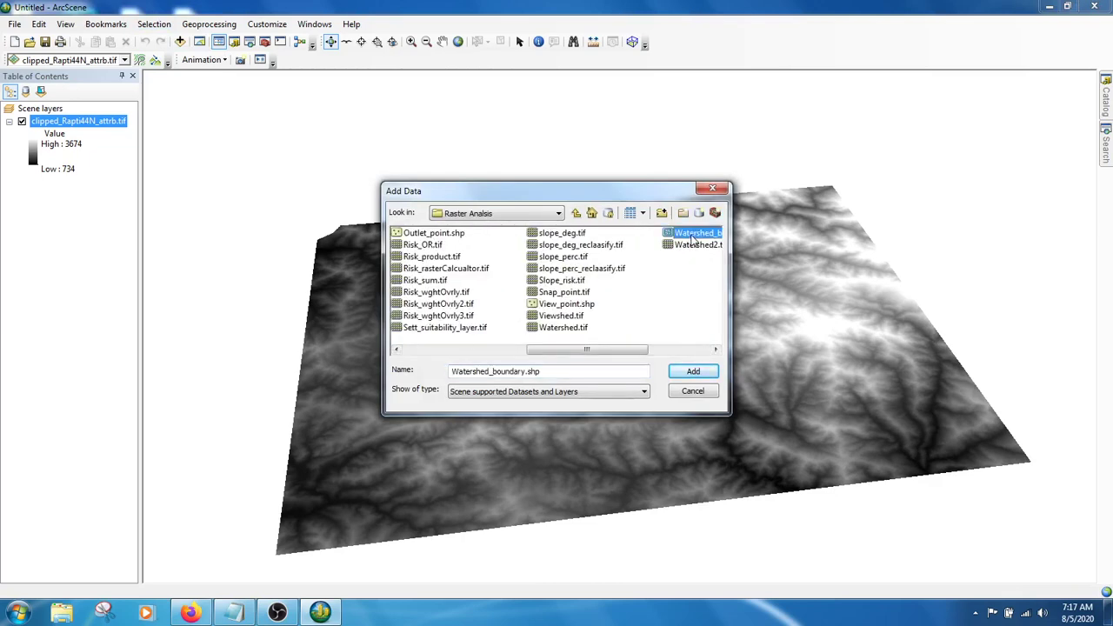
pyautogui.click(694, 372)
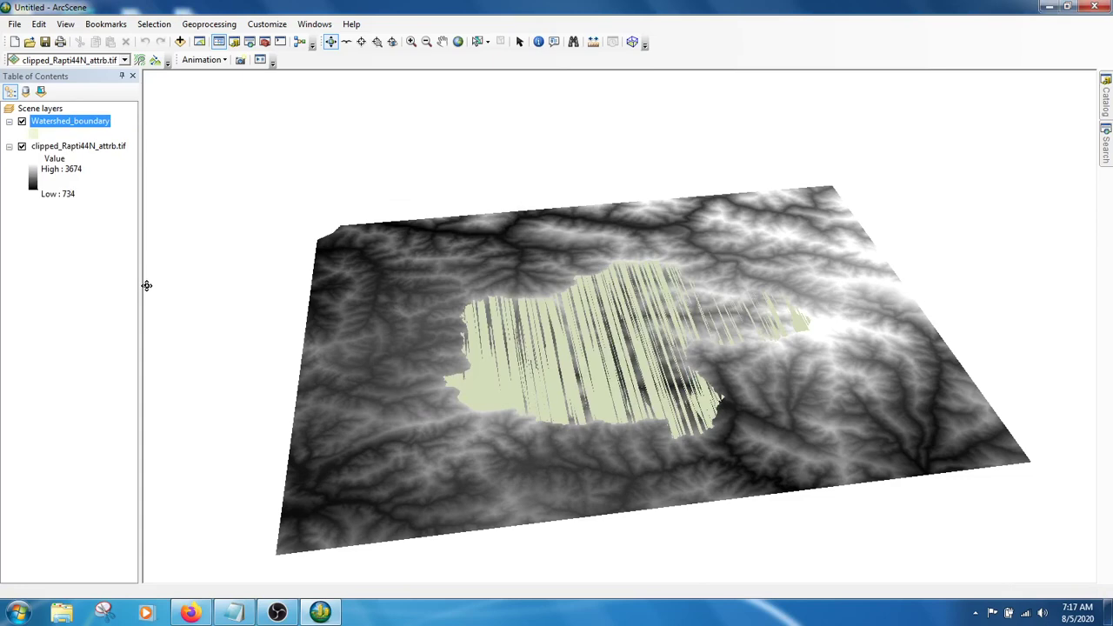
pyautogui.moveTo(494, 400); pyautogui.dragTo(495, 455)
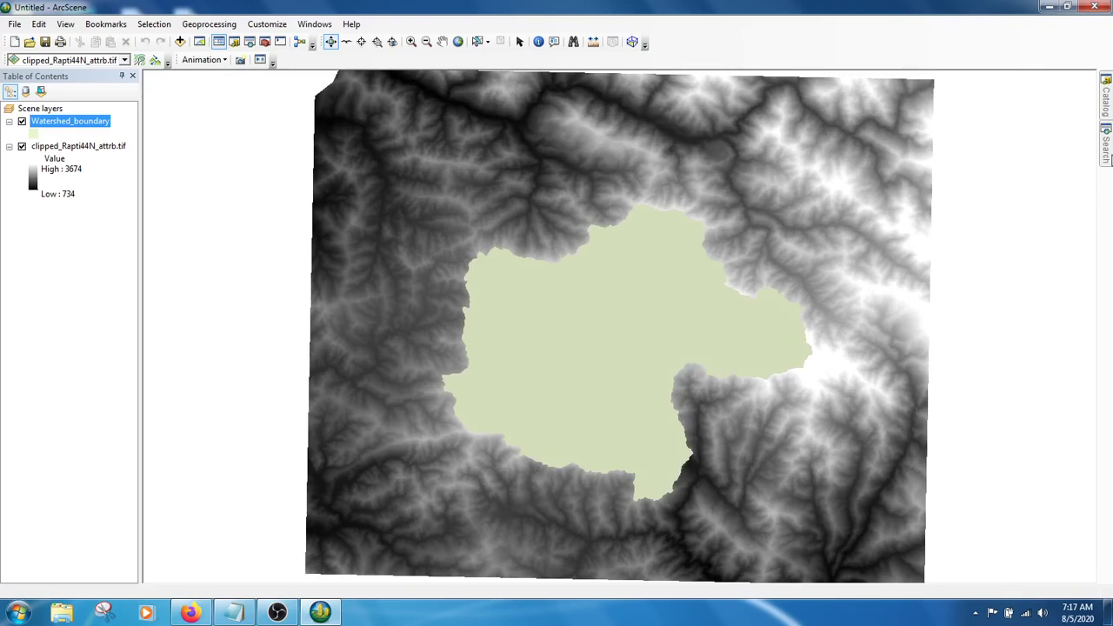
# Search the tools for "clip" and open the Clip (Data Management) tool.
pyautogui.click(1107, 143)
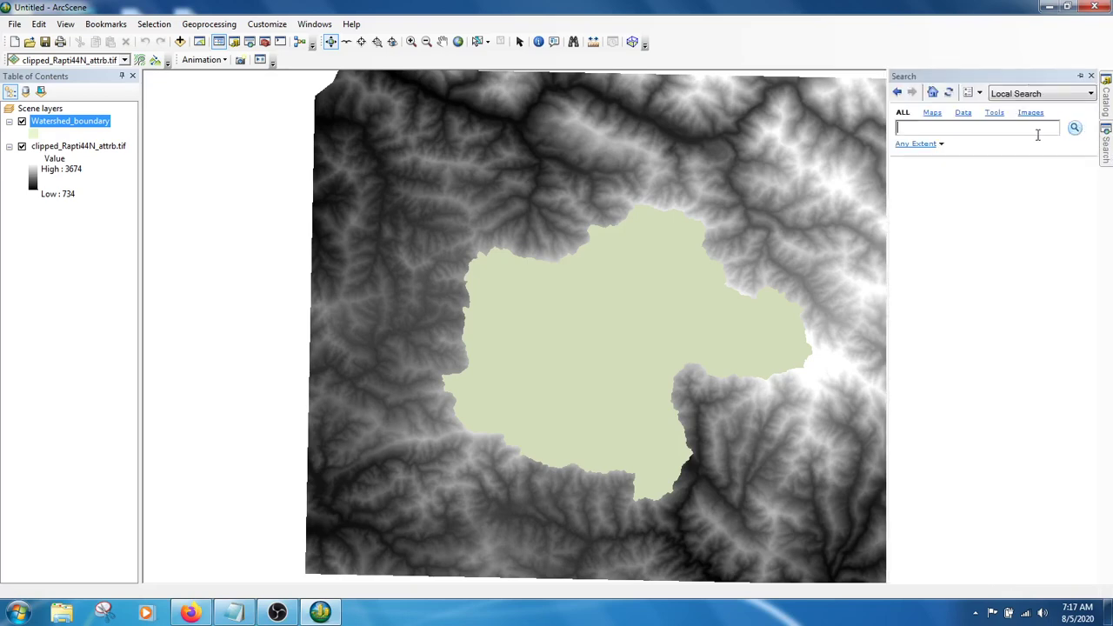
pyautogui.write('clip')
pyautogui.press('Return')
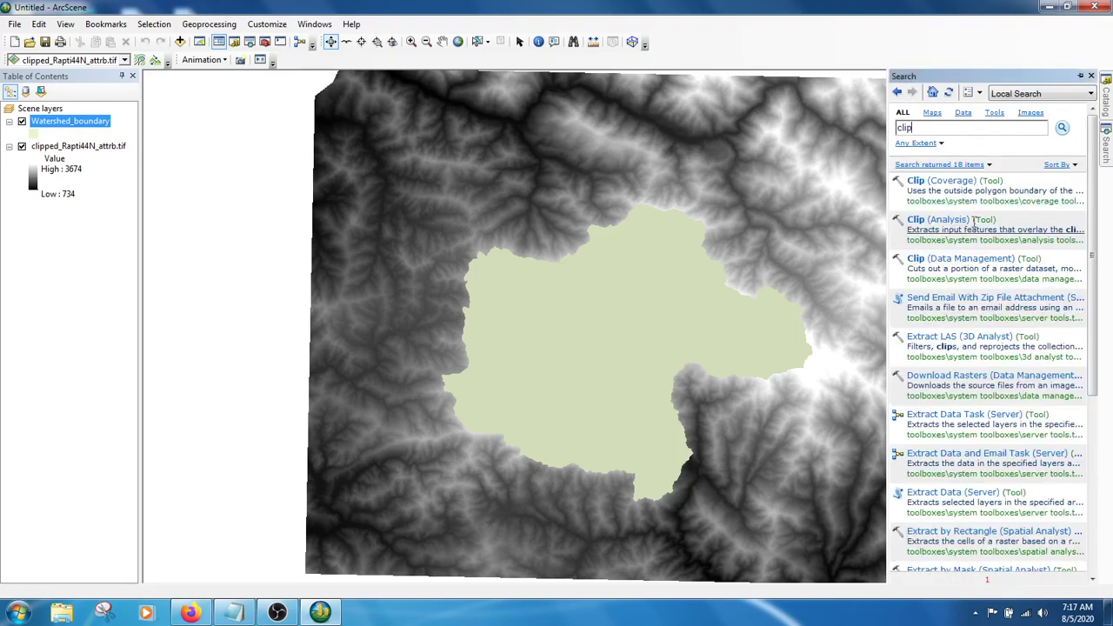
pyautogui.click(983, 258)
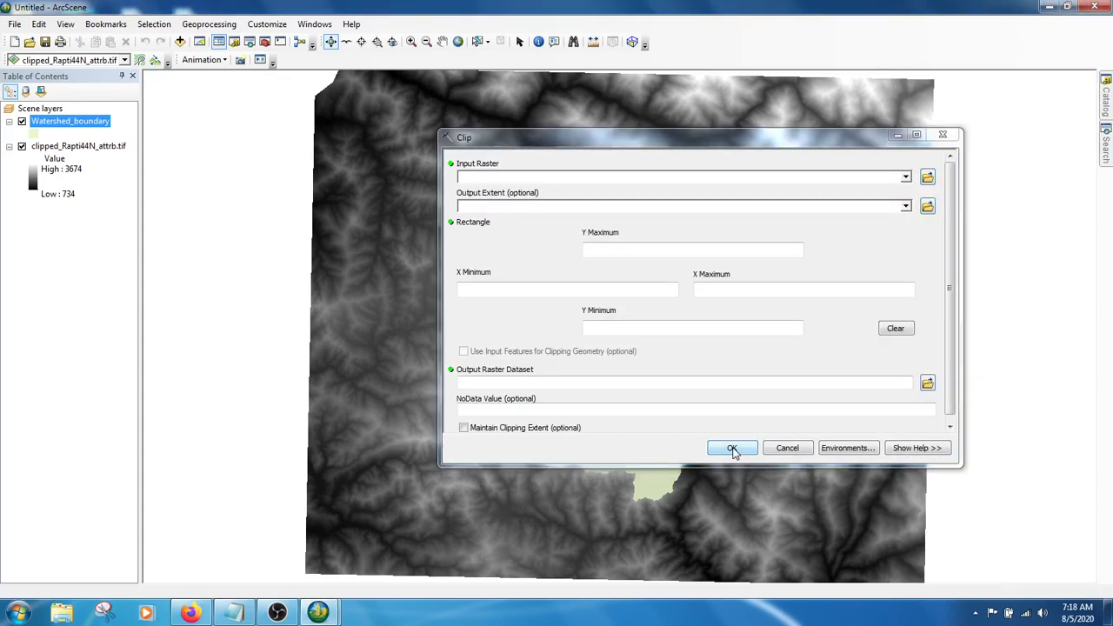
# Clip the clipped_Rapti44N_attrb.tif raster to the Watershed_boundary extent, using the input features for clipping geometry and the default output dataset.
pyautogui.click(905, 177)
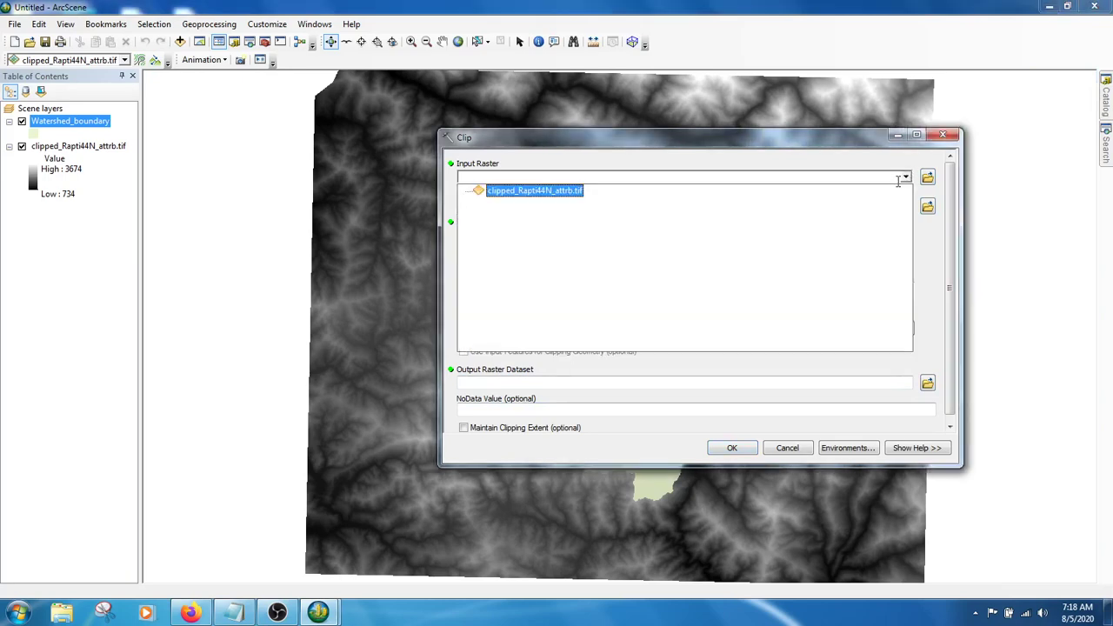
pyautogui.click(573, 192)
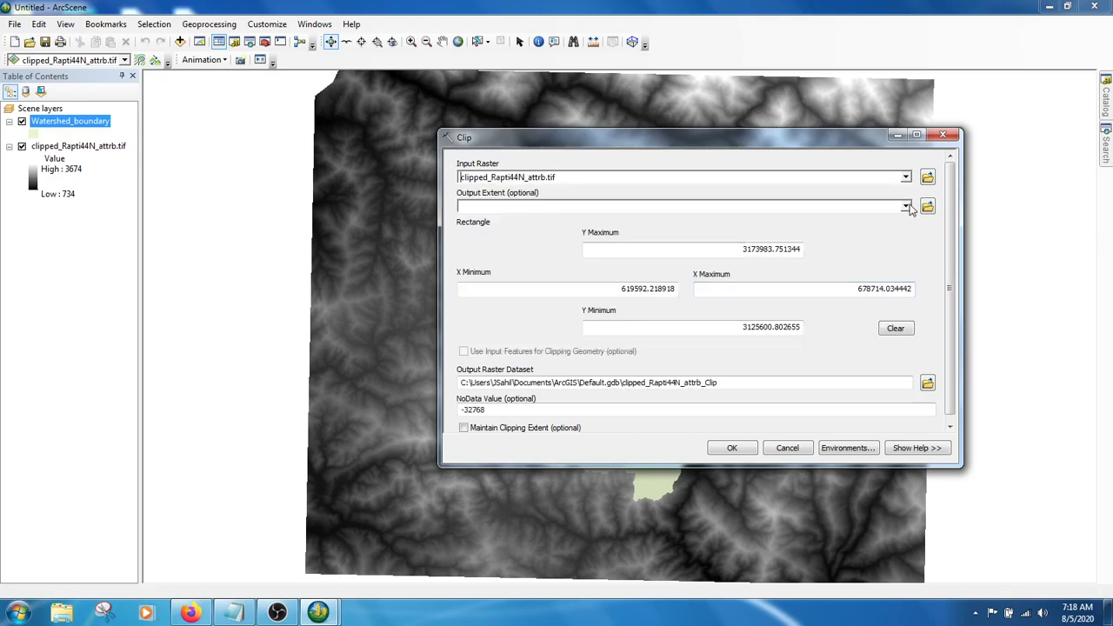
pyautogui.click(906, 206)
pyautogui.click(588, 223)
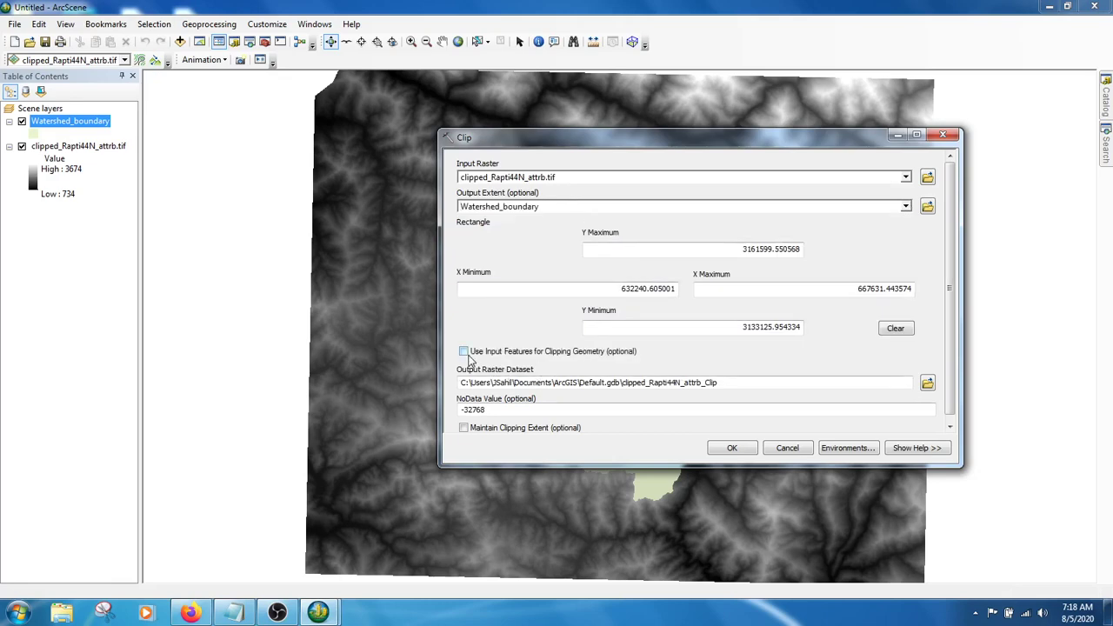
pyautogui.click(466, 354)
pyautogui.scroll(-1, 949, 293)
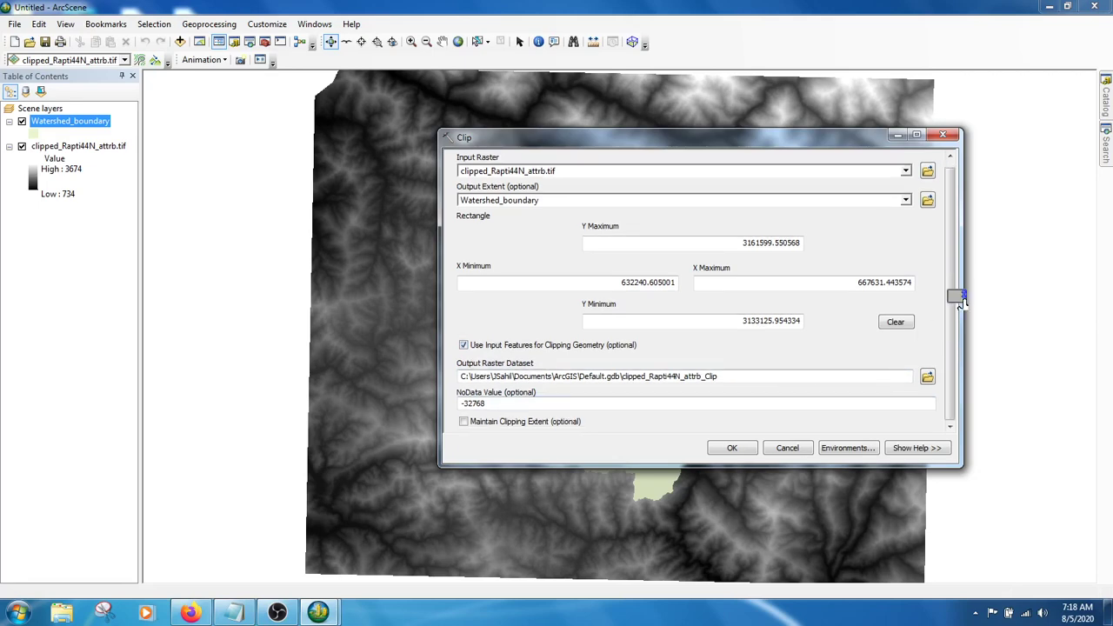
pyautogui.click(732, 449)
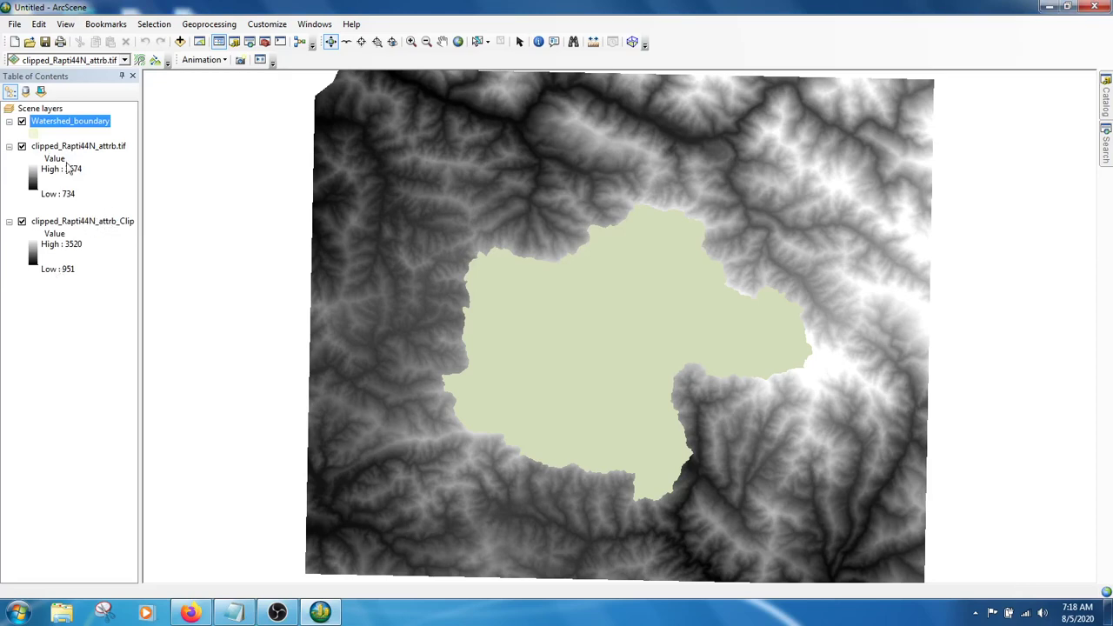
# Remove the original clipped_Rapti44N_attrb.tif layer from the scene, hiding Watershed_boundary to check the clipped raster and showing it again.
pyautogui.click(22, 146)
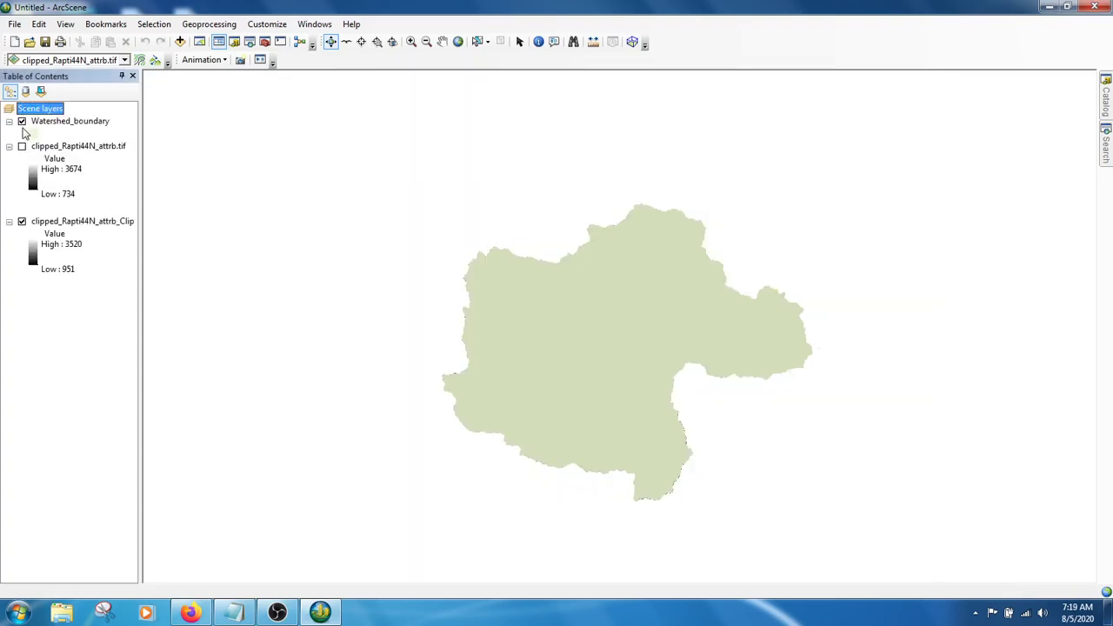
pyautogui.click(22, 121)
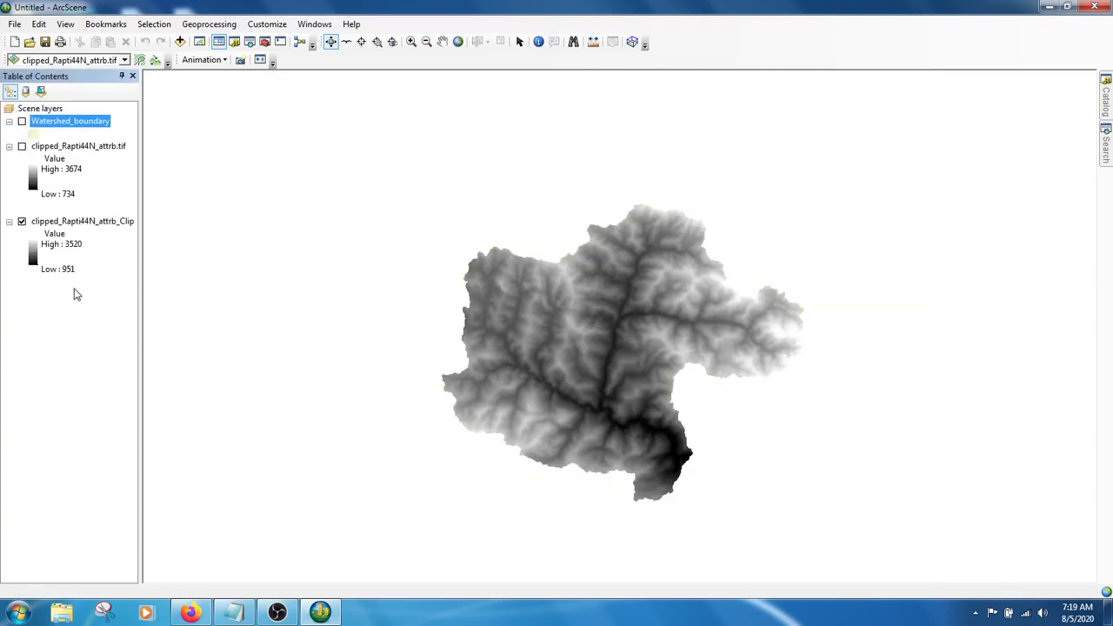
pyautogui.rightClick(55, 146)
pyautogui.click(90, 169)
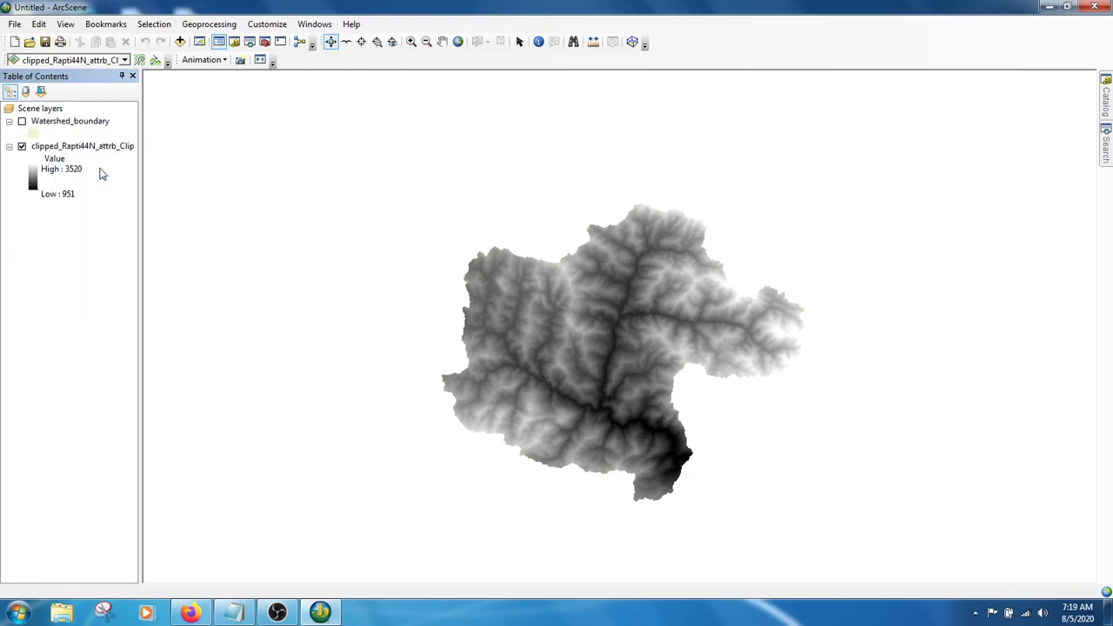
pyautogui.click(22, 121)
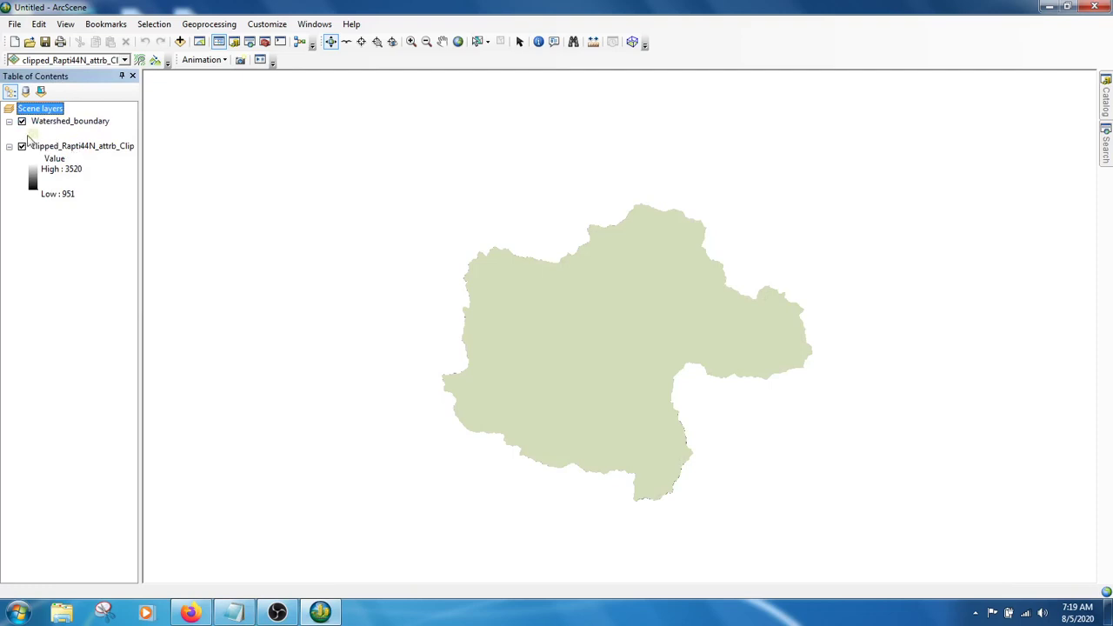
# Symbolize the Watershed_boundary layer with no fill color, an outline width of 1 and a black outline.
pyautogui.click(41, 133)
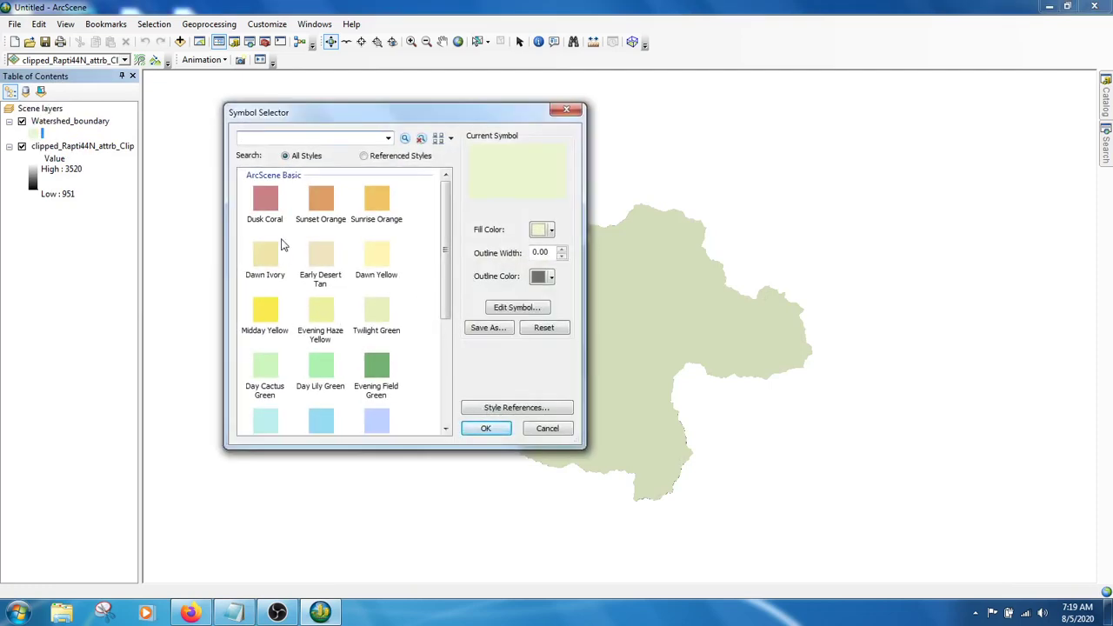
pyautogui.click(551, 230)
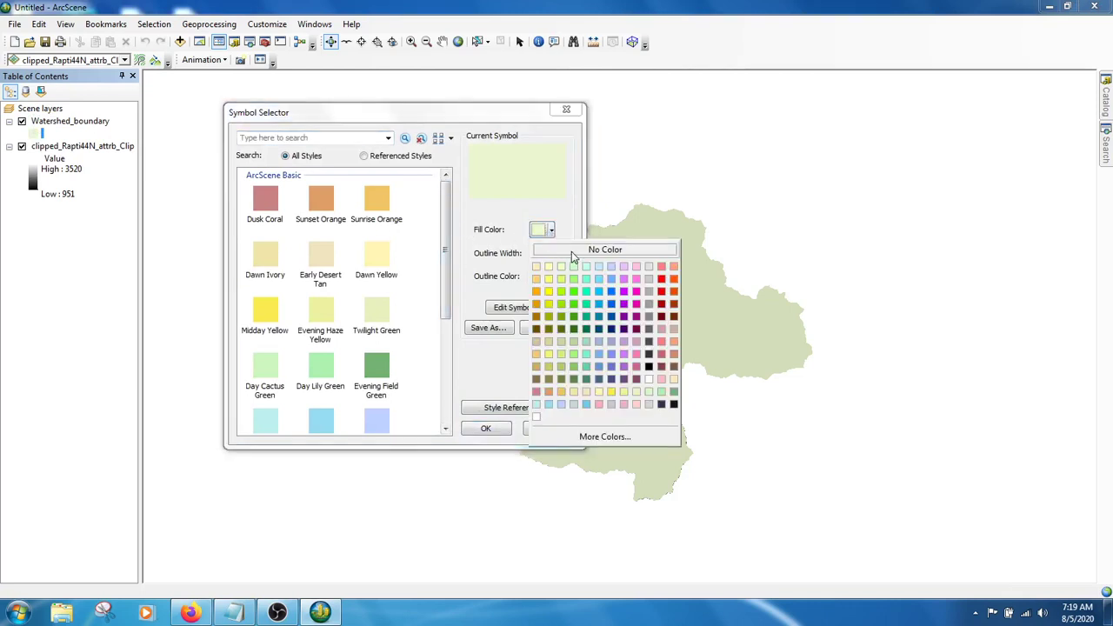
pyautogui.click(571, 251)
pyautogui.click(562, 250)
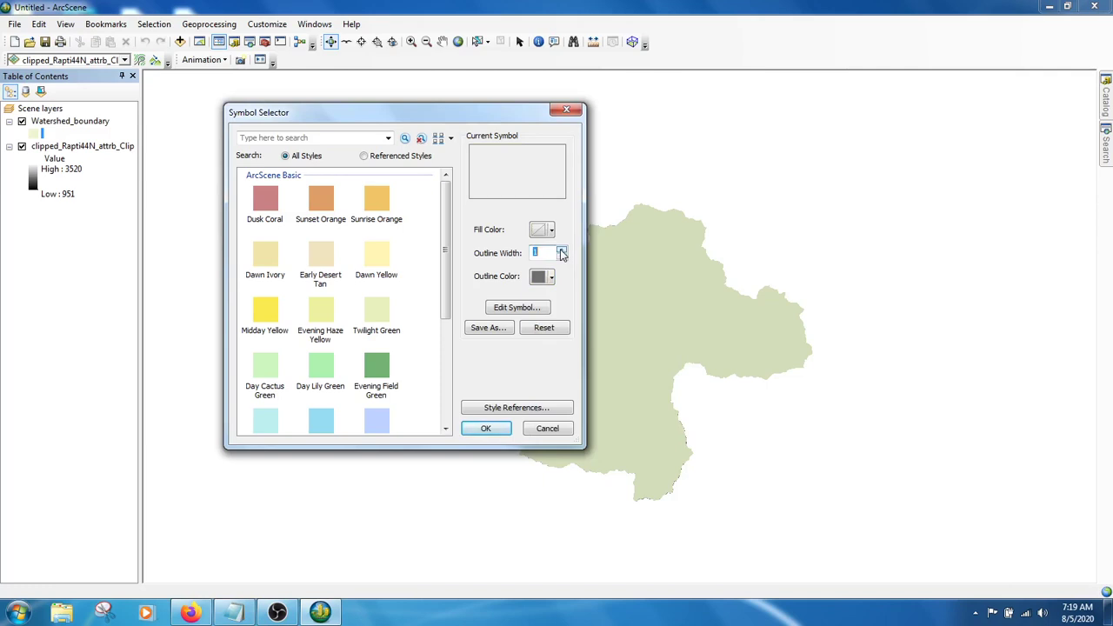
pyautogui.click(551, 276)
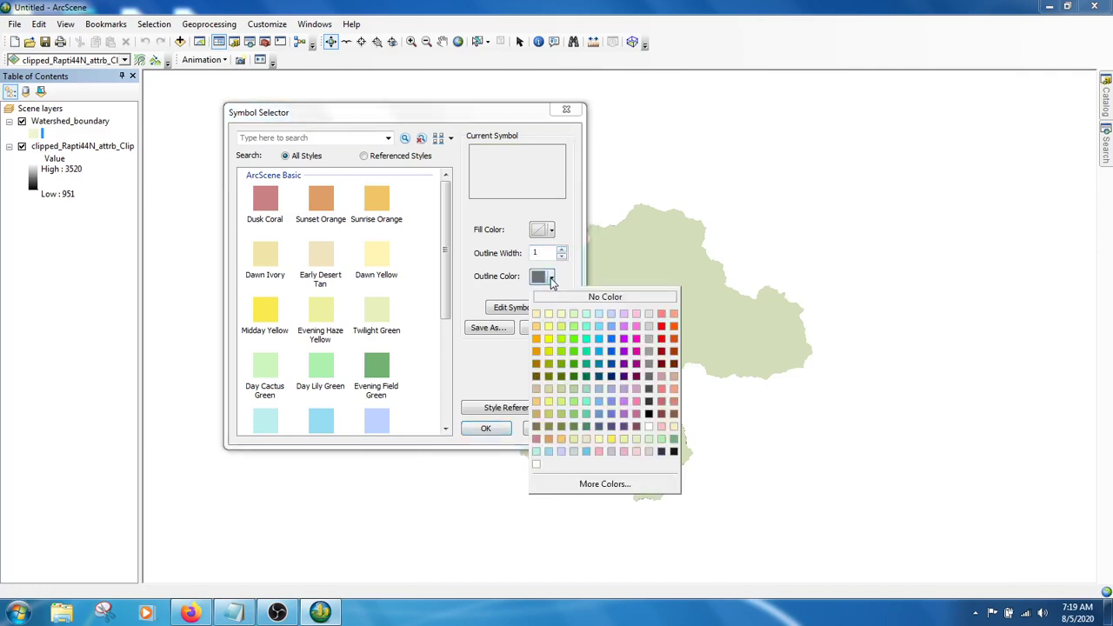
pyautogui.click(673, 451)
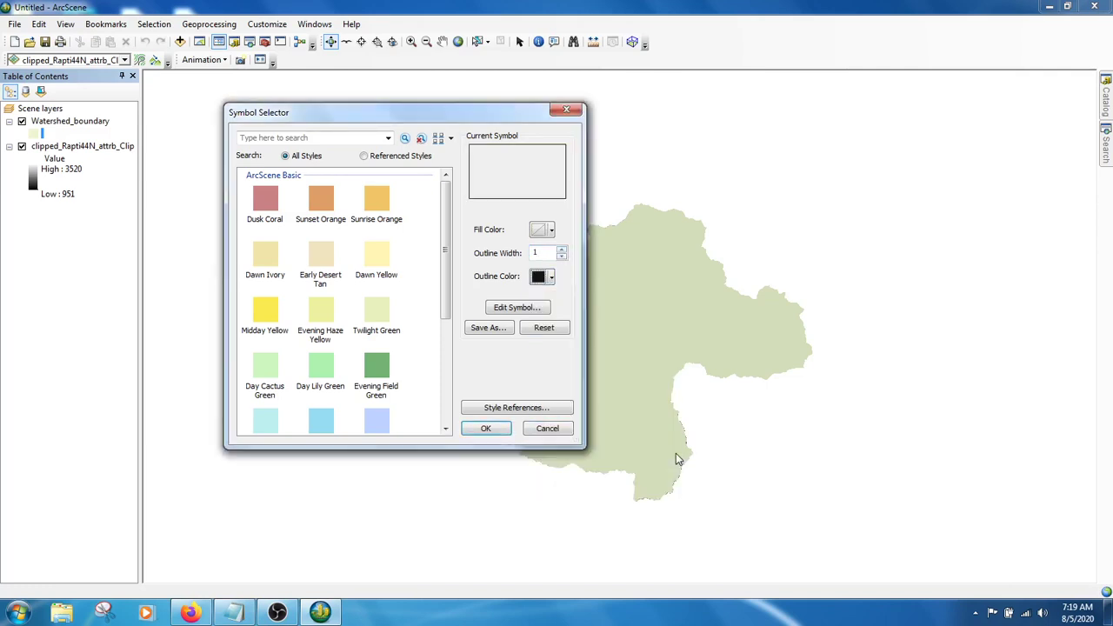
pyautogui.click(487, 428)
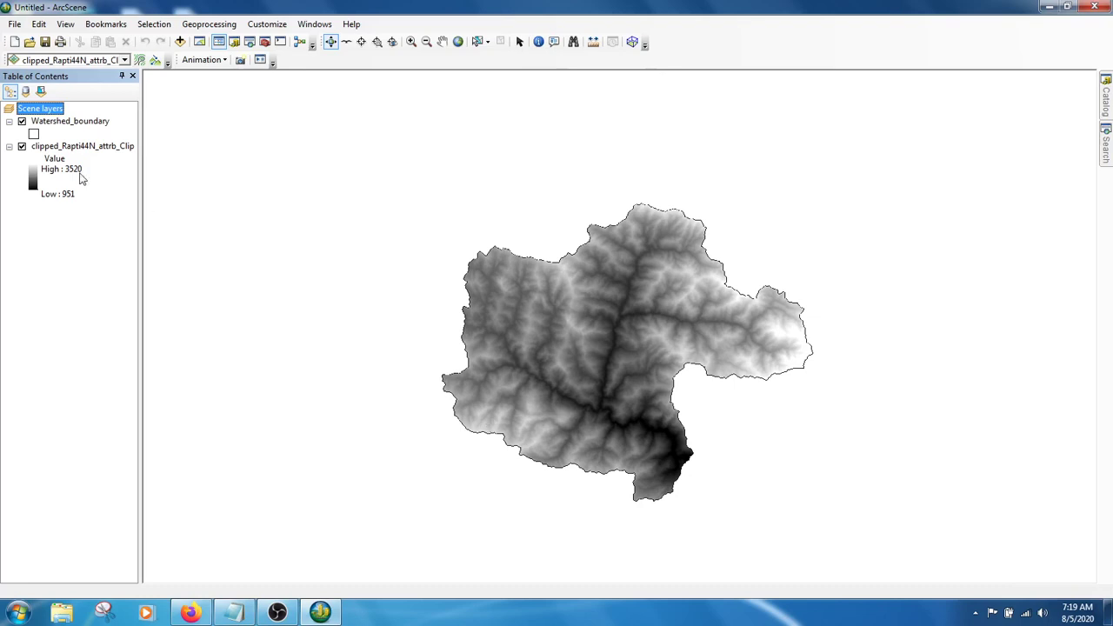
# Symbolize the Watershed_boundary layer with a turquoise green fill, the same outline color and an outline width of 0.
pyautogui.click(34, 133)
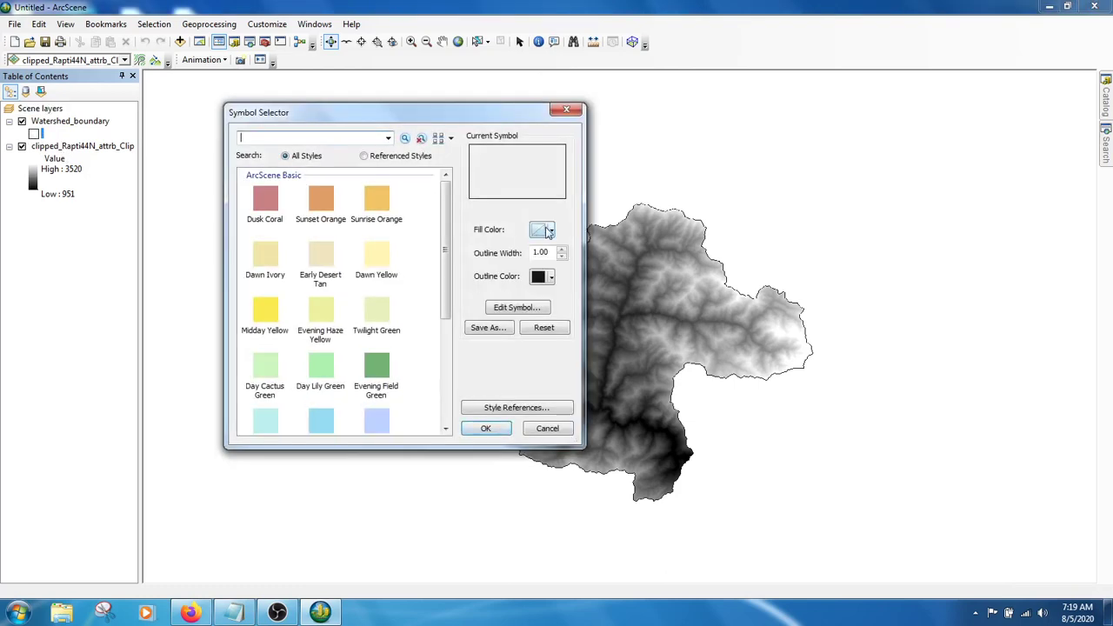
pyautogui.click(550, 230)
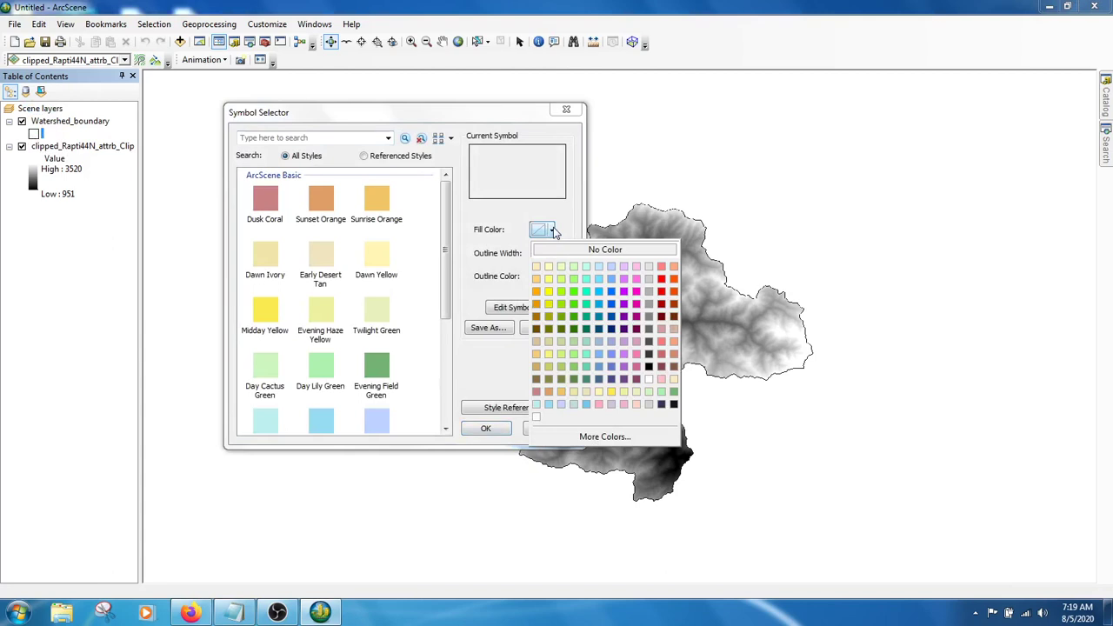
pyautogui.click(585, 291)
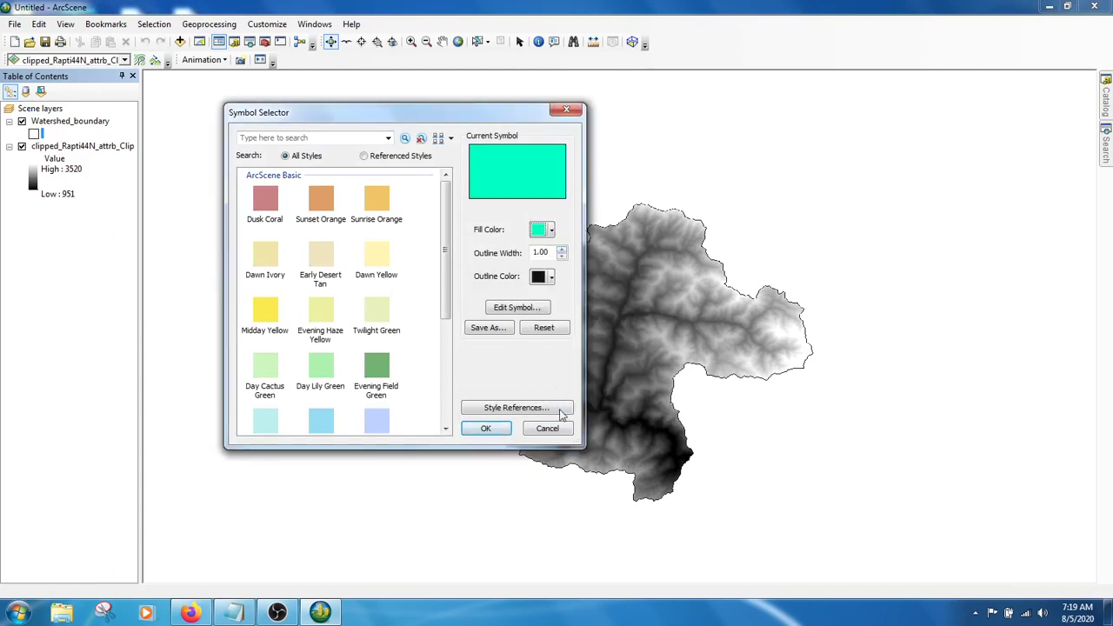
pyautogui.click(551, 278)
pyautogui.click(586, 338)
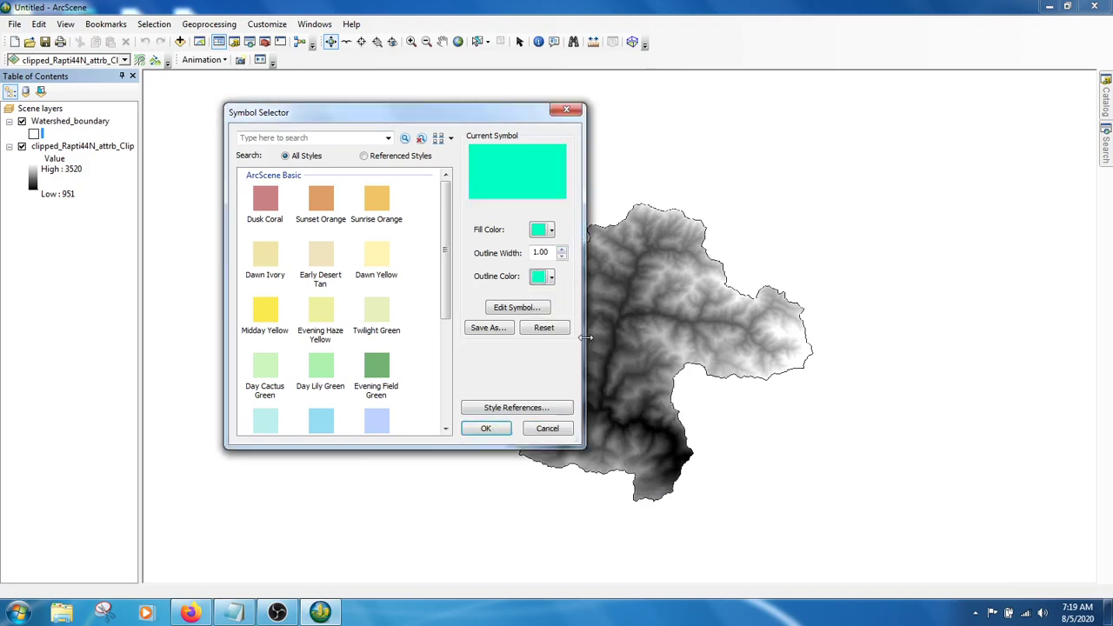
pyautogui.click(562, 256)
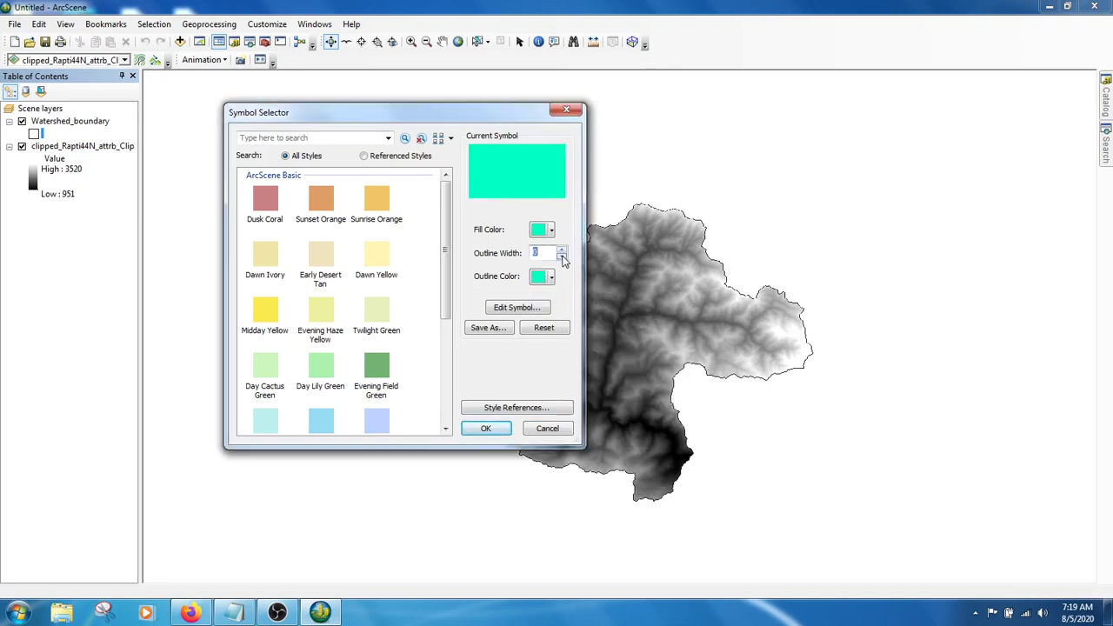
pyautogui.click(487, 429)
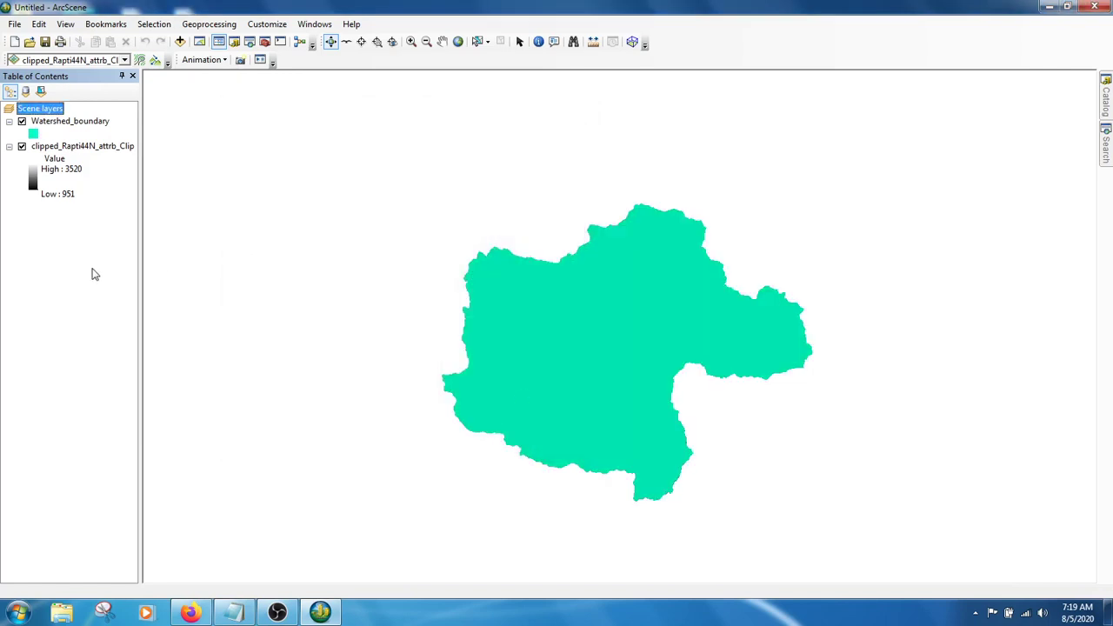
# Set the clipped_Rapti44N_attrb_Clip layer's base heights to float on a custom surface, using the clipped_Rapti44N_attrb_Clip raster itself.
pyautogui.rightClick(96, 149)
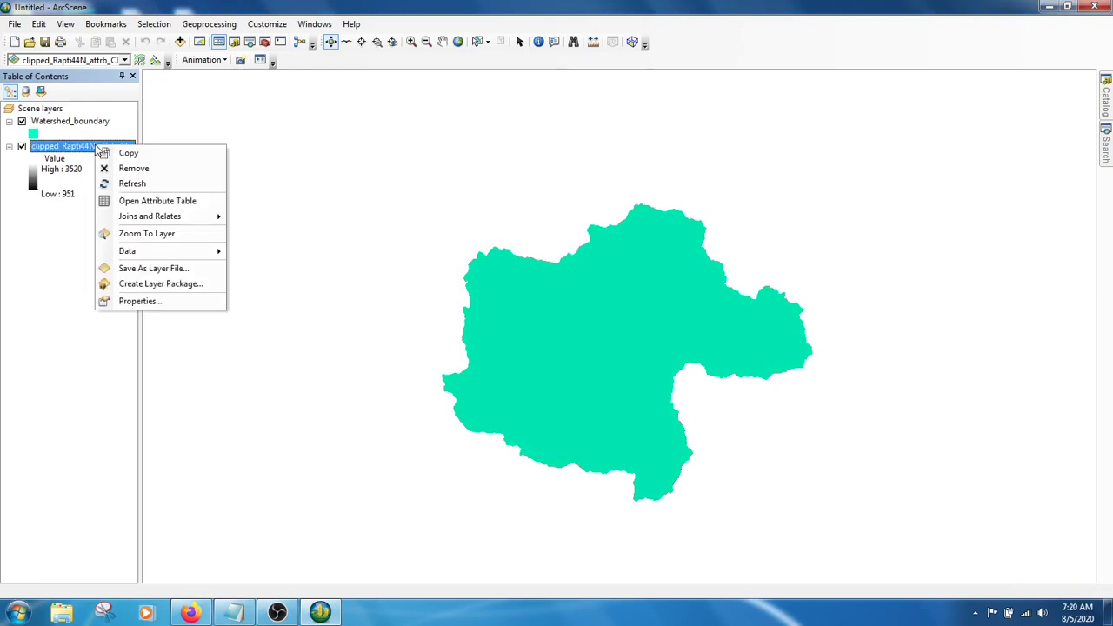
pyautogui.click(137, 302)
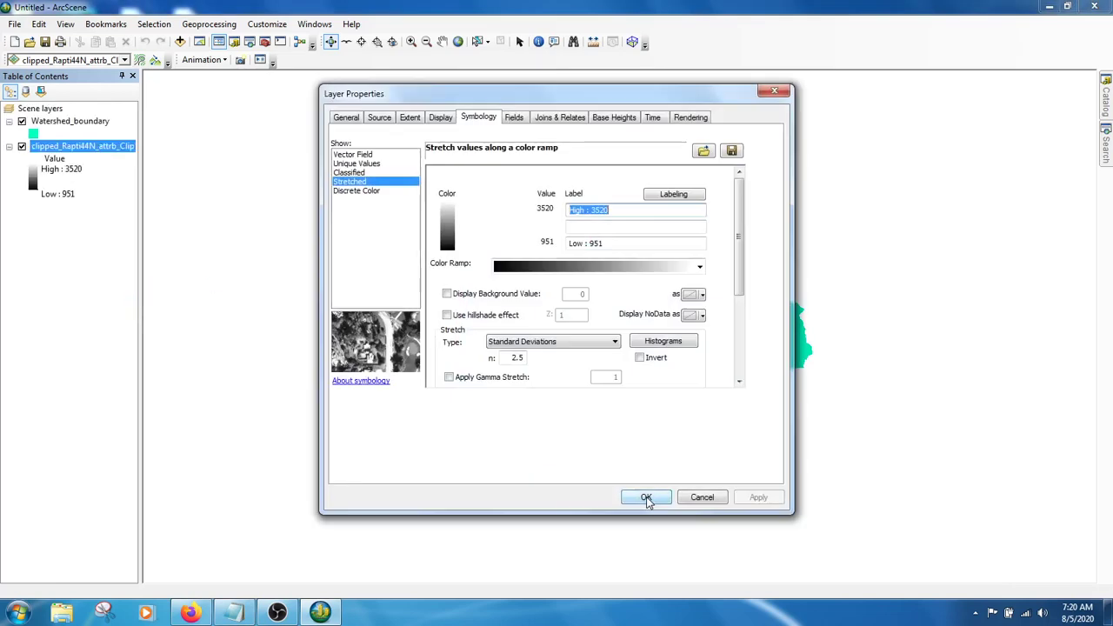
pyautogui.click(619, 119)
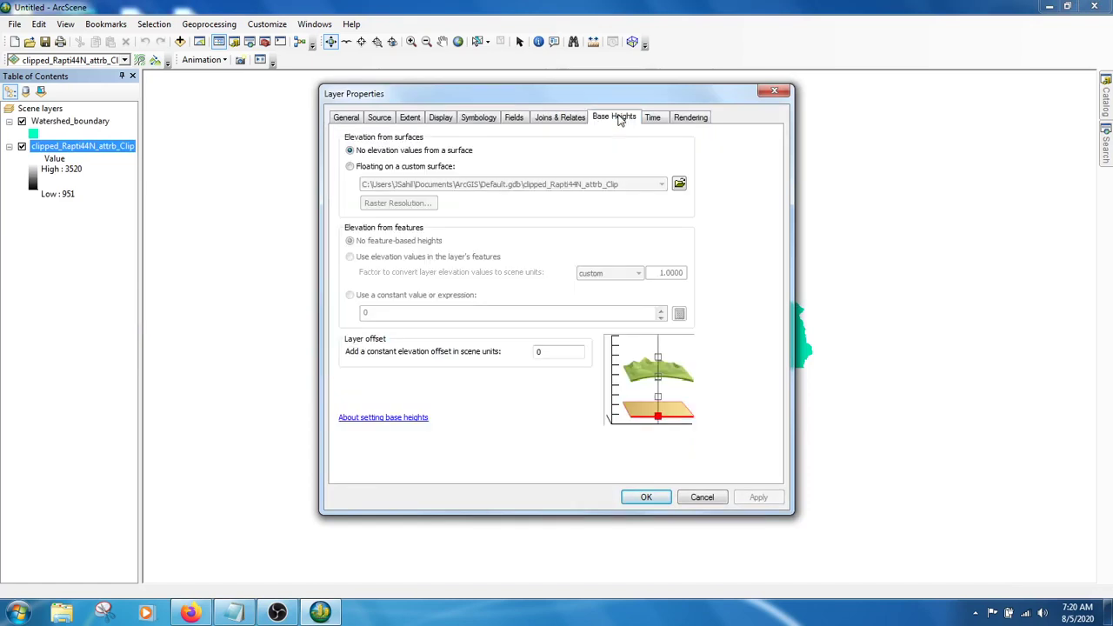
pyautogui.click(425, 167)
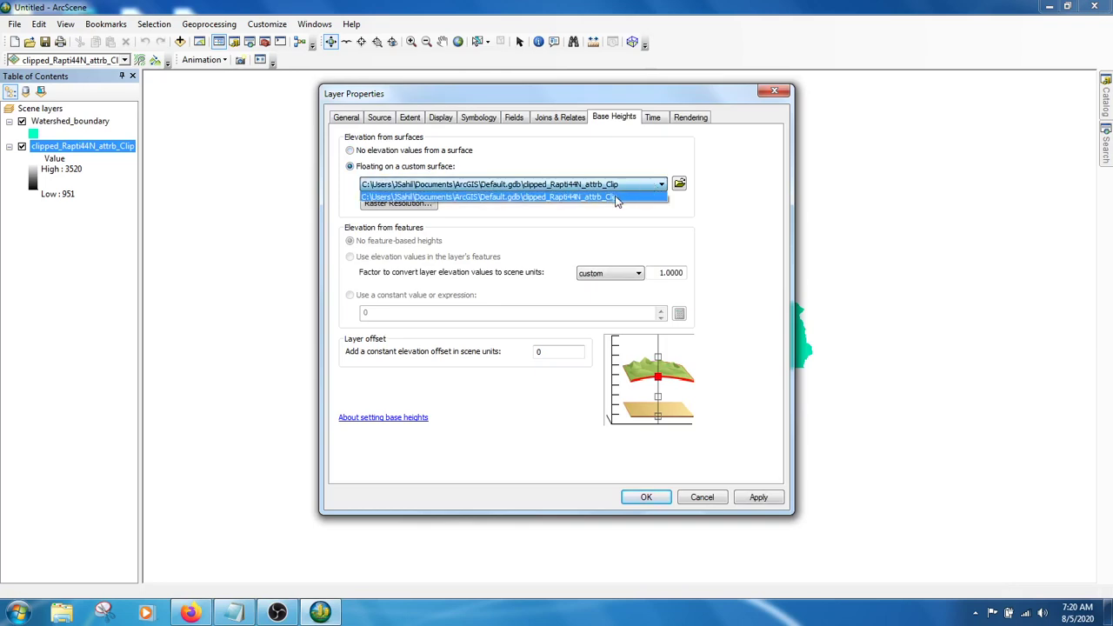
pyautogui.click(619, 195)
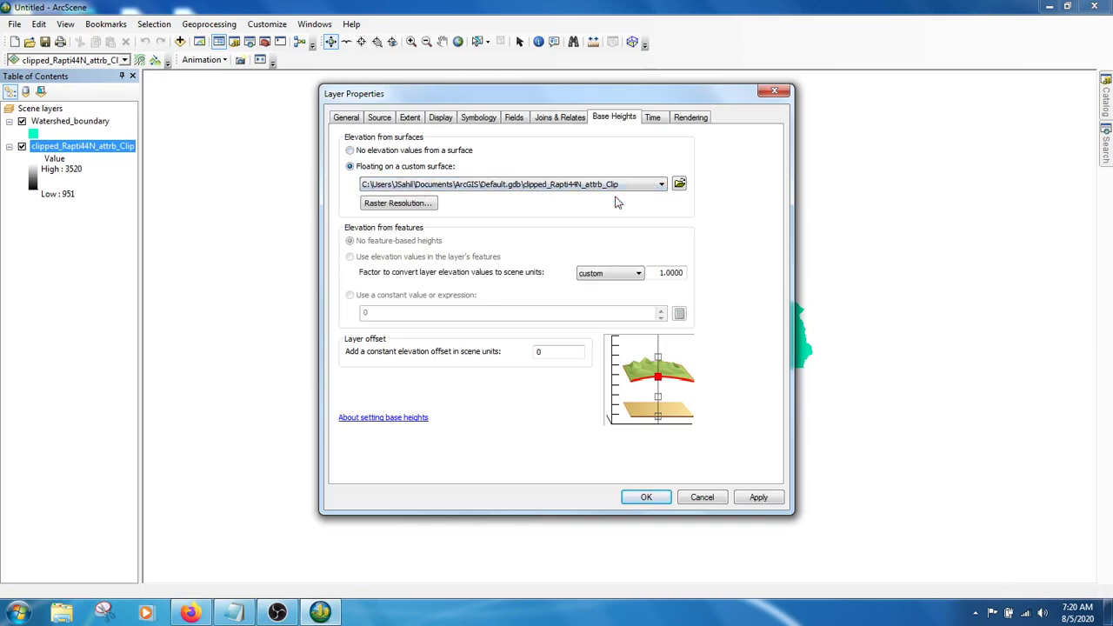
pyautogui.click(758, 497)
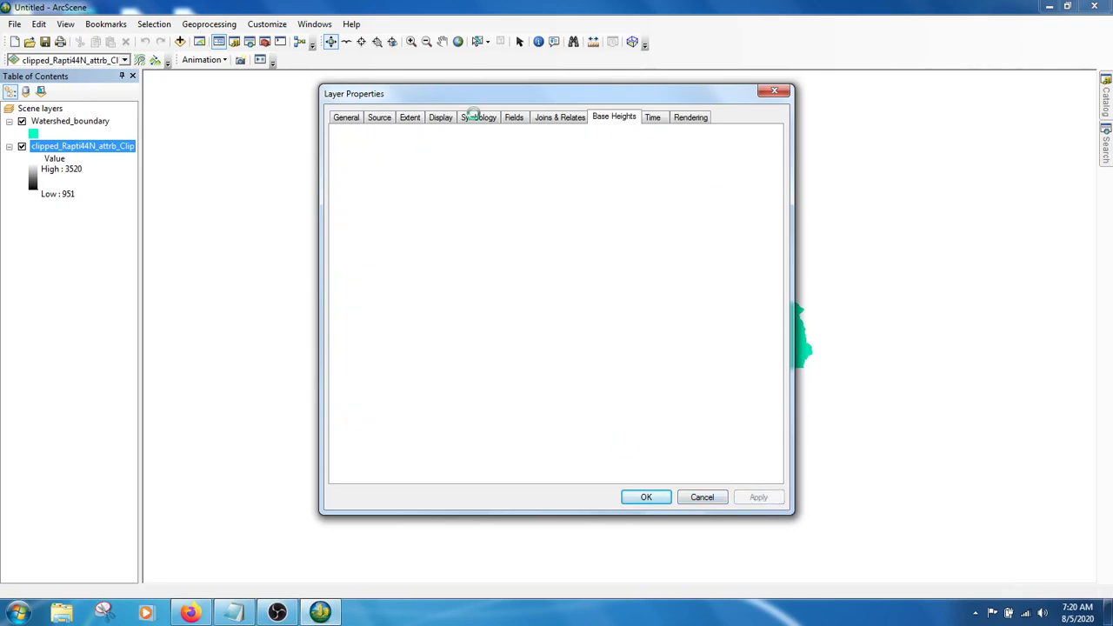
pyautogui.moveTo(523, 95); pyautogui.dragTo(201, 90)
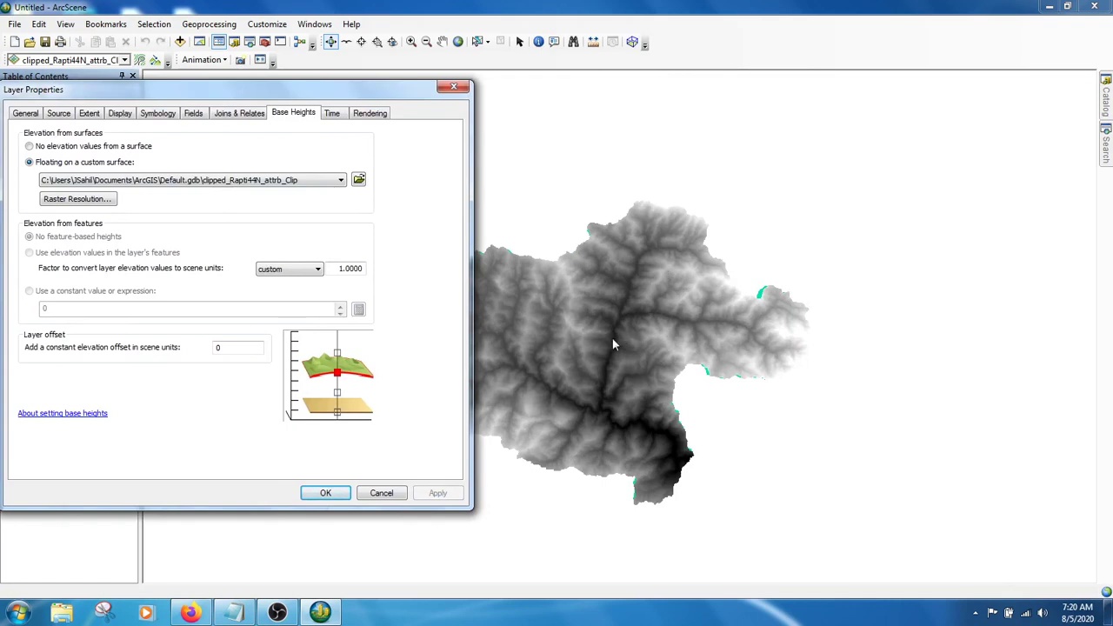
pyautogui.moveTo(319, 93); pyautogui.dragTo(403, 81)
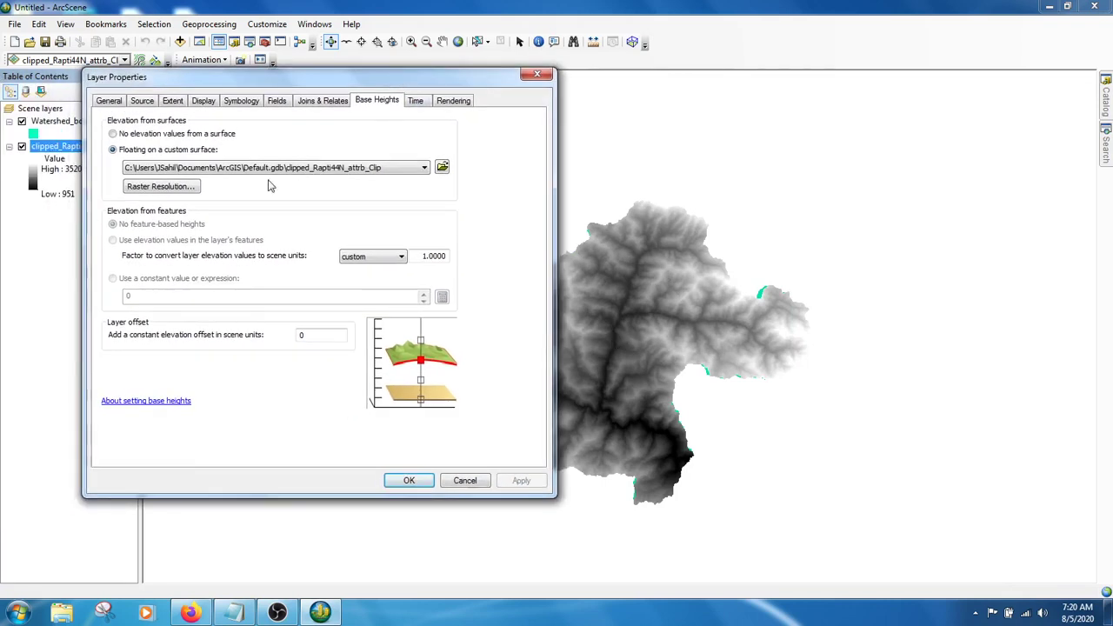
pyautogui.click(422, 484)
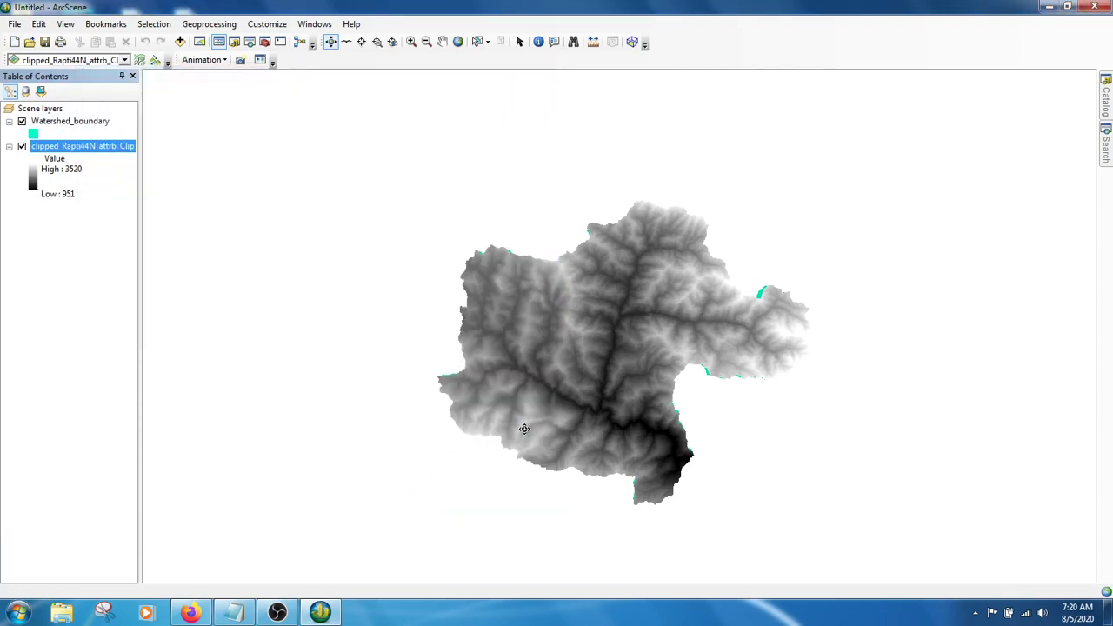
# Examine the 3D terrain relief and its position relative to the flat Watershed_boundary layer from several angles and at full extent.
pyautogui.moveTo(525, 429); pyautogui.dragTo(485, 253)
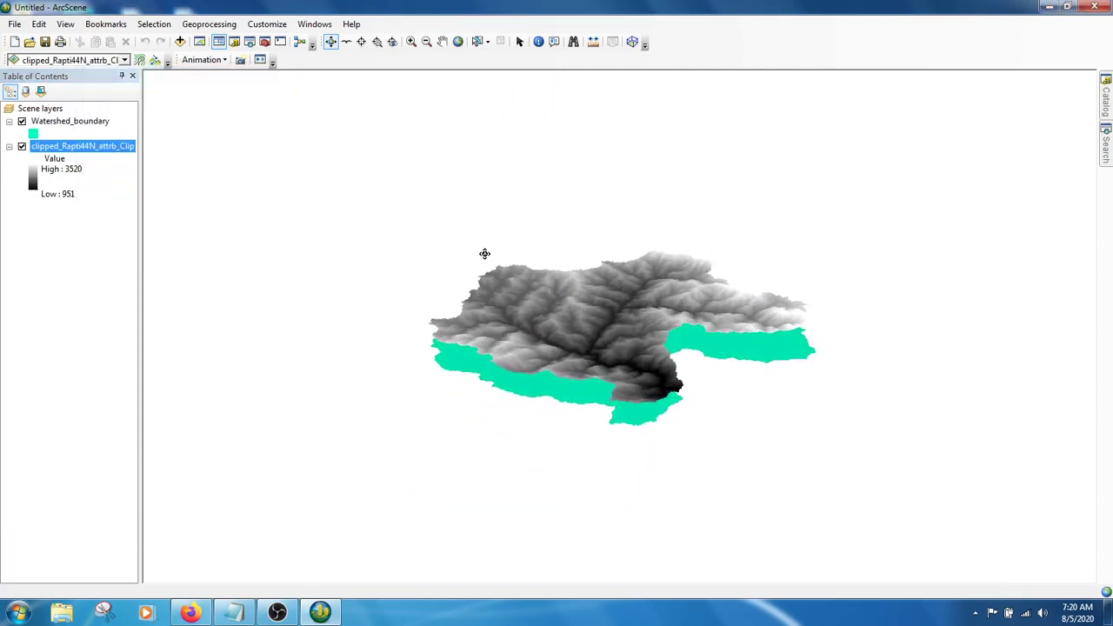
pyautogui.moveTo(560, 387); pyautogui.dragTo(635, 398)
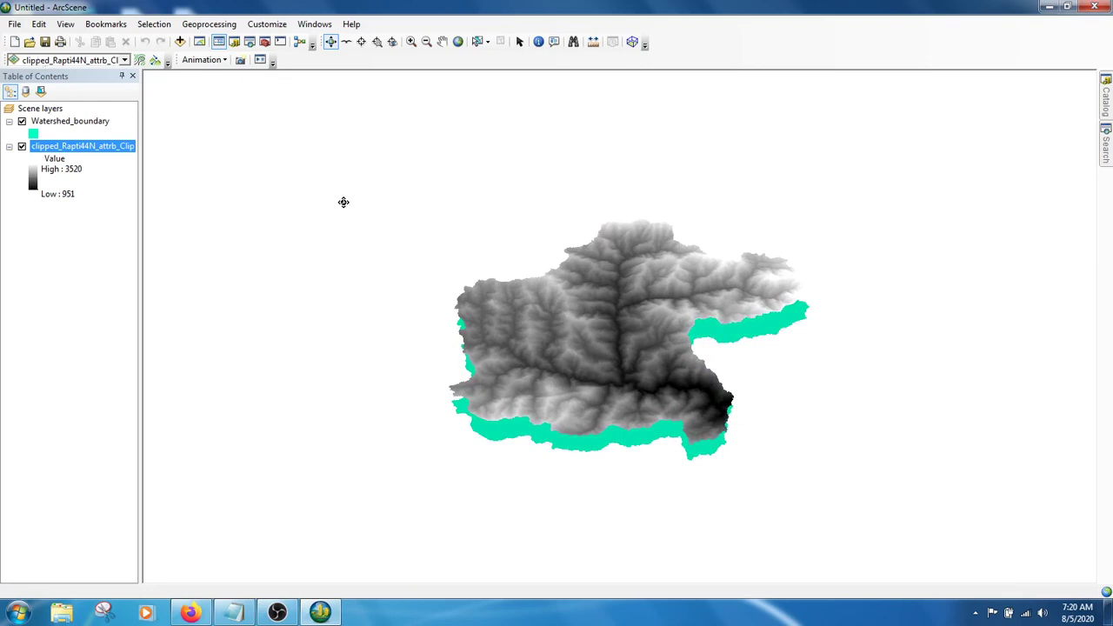
pyautogui.scroll(3, 343, 201)
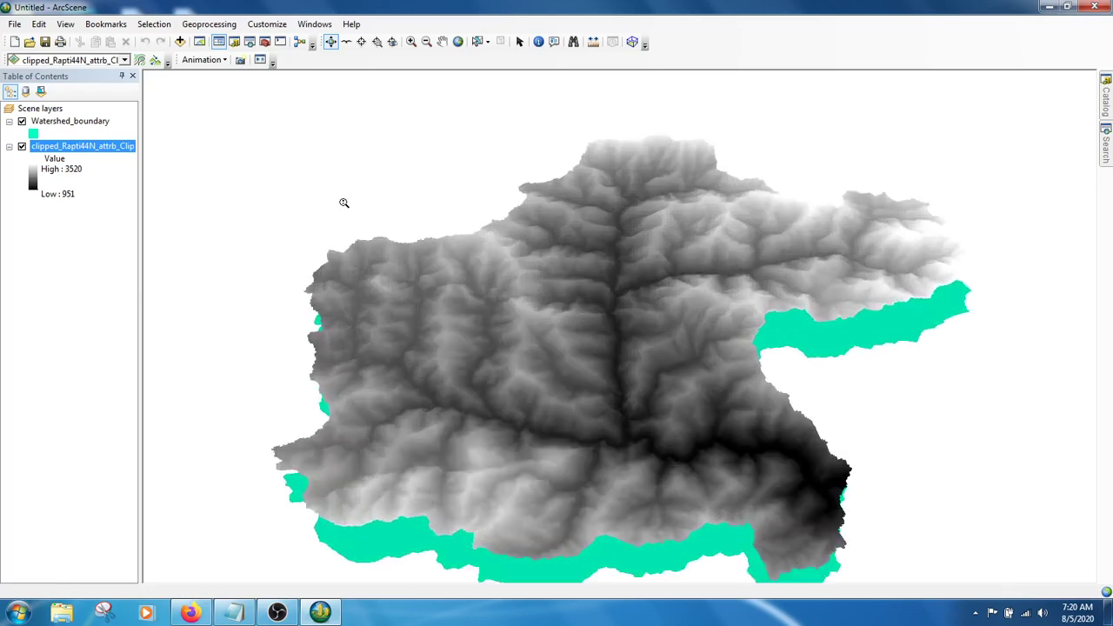
pyautogui.moveTo(390, 292); pyautogui.dragTo(402, 315)
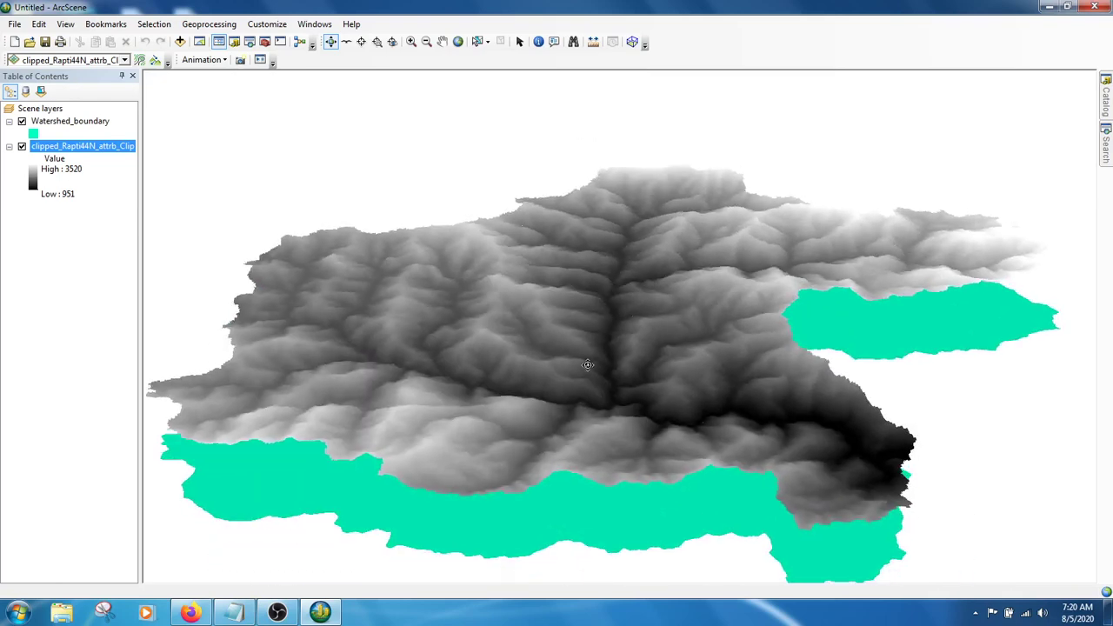
pyautogui.moveTo(661, 405); pyautogui.dragTo(718, 405)
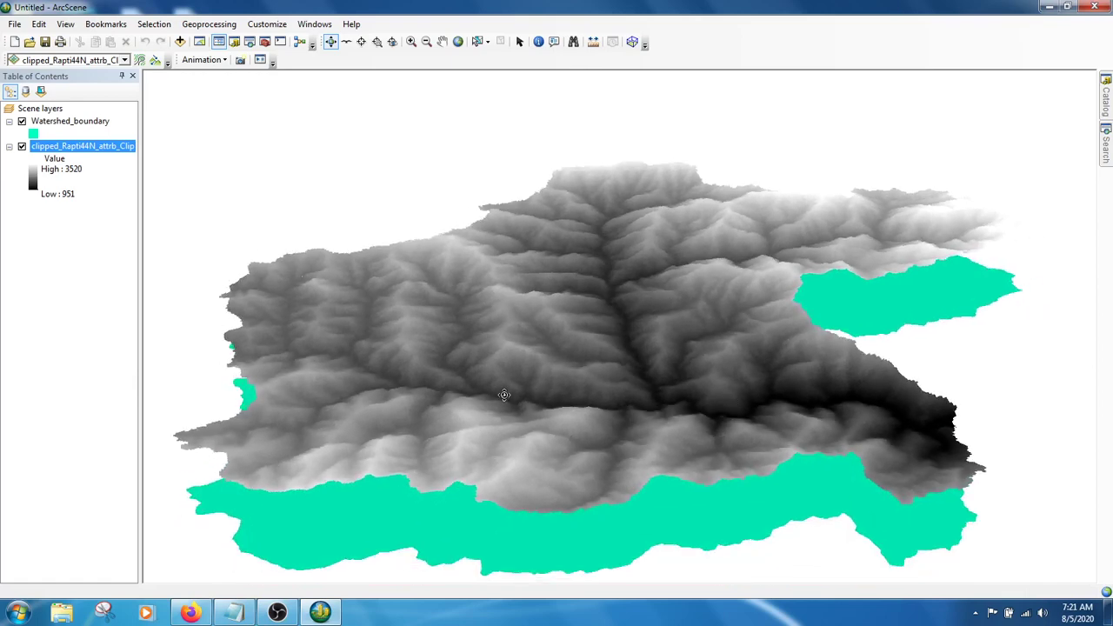
pyautogui.moveTo(592, 433); pyautogui.dragTo(371, 410)
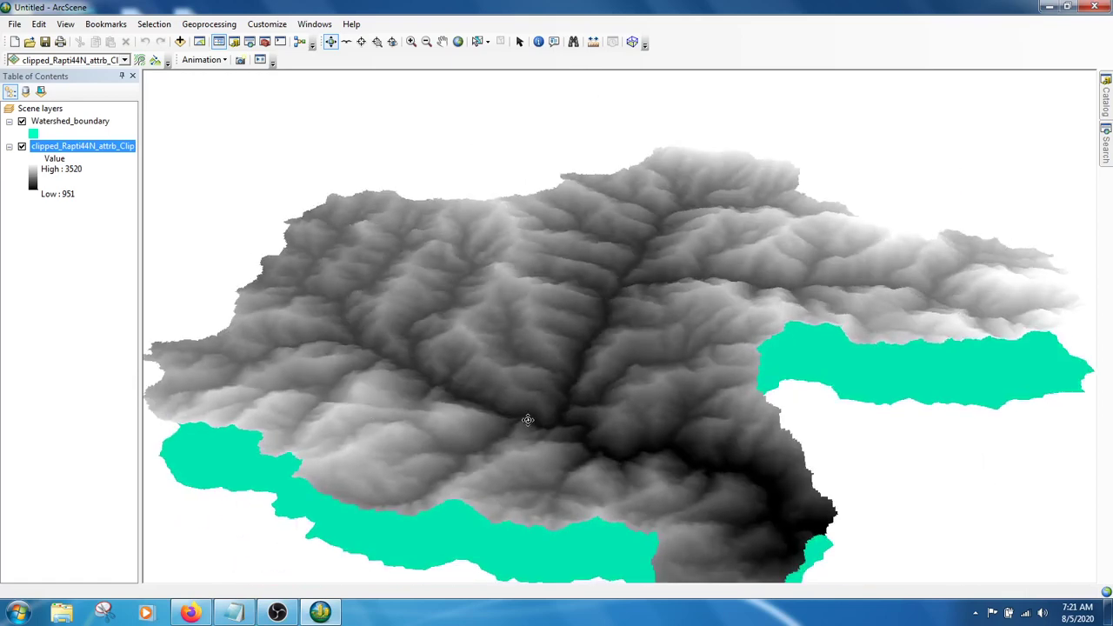
pyautogui.moveTo(492, 428); pyautogui.dragTo(569, 413)
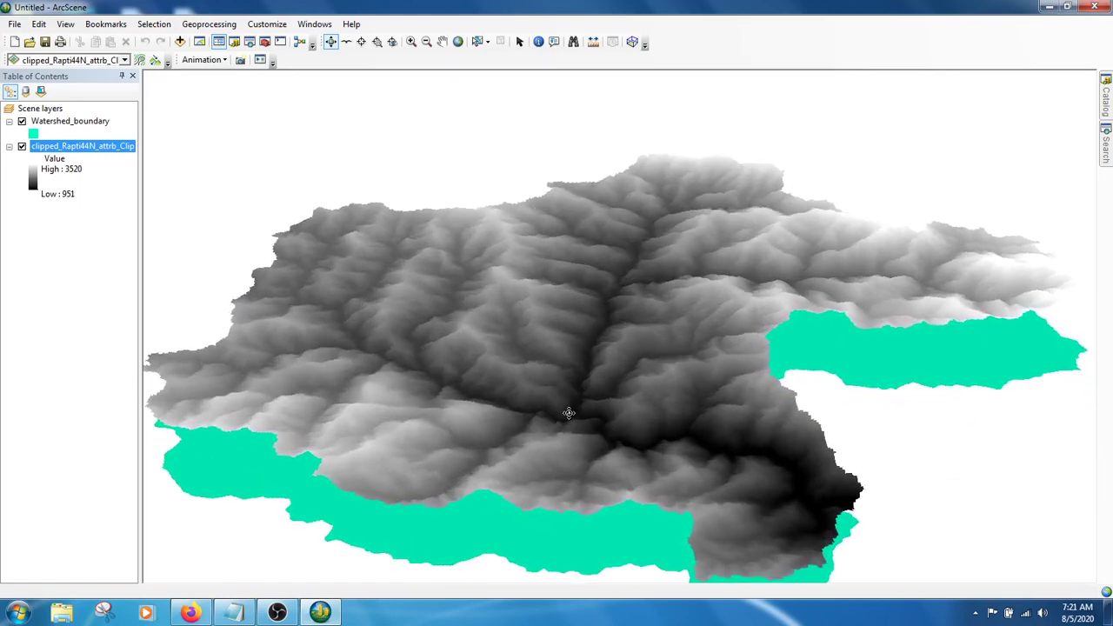
pyautogui.moveTo(638, 415); pyautogui.dragTo(675, 434)
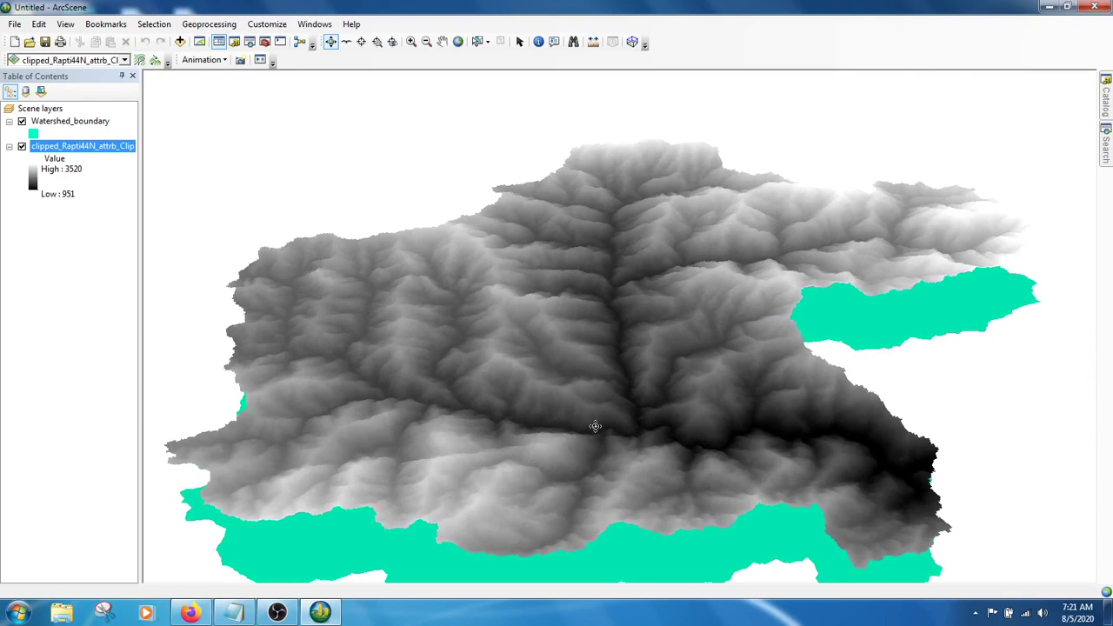
pyautogui.moveTo(634, 377); pyautogui.dragTo(550, 418)
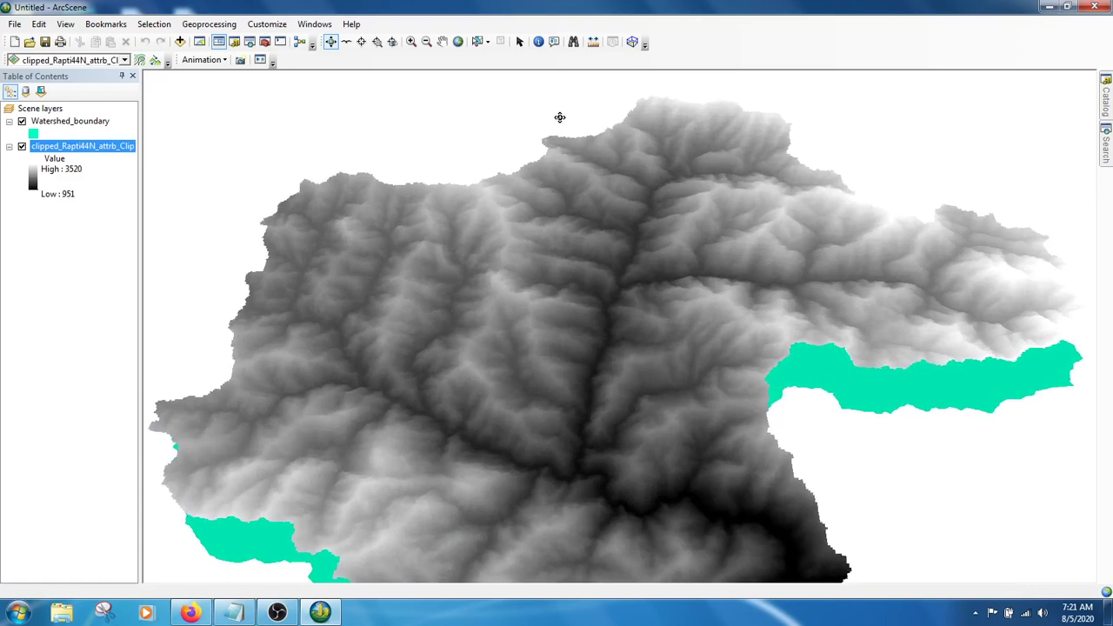
pyautogui.click(459, 41)
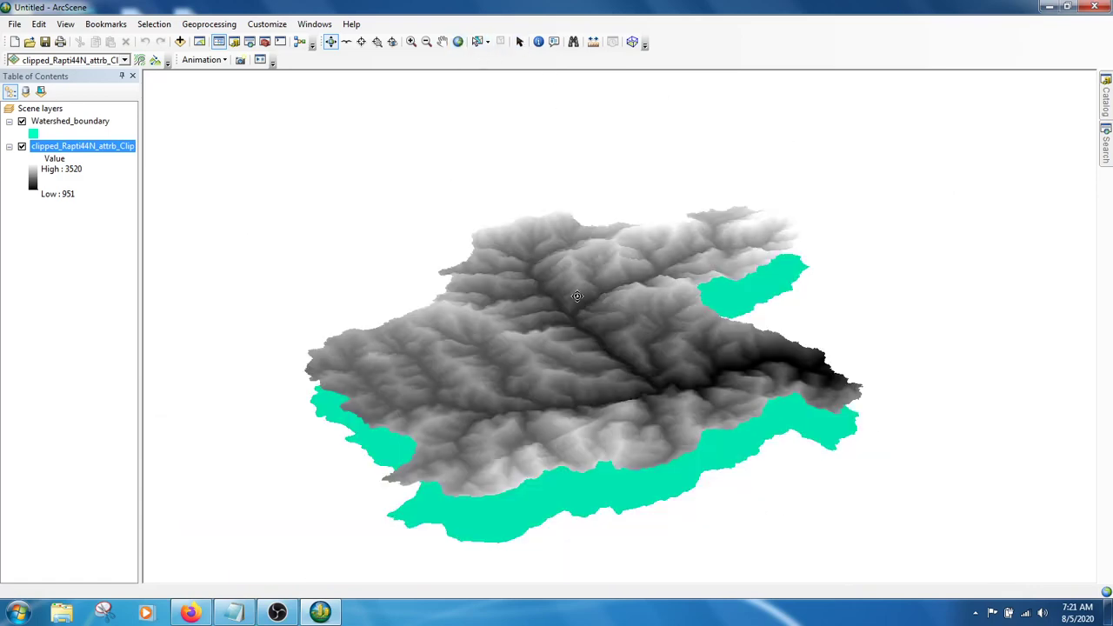
pyautogui.moveTo(577, 296); pyautogui.dragTo(413, 279)
pyautogui.moveTo(649, 298); pyautogui.dragTo(437, 334)
pyautogui.moveTo(643, 304); pyautogui.dragTo(597, 361)
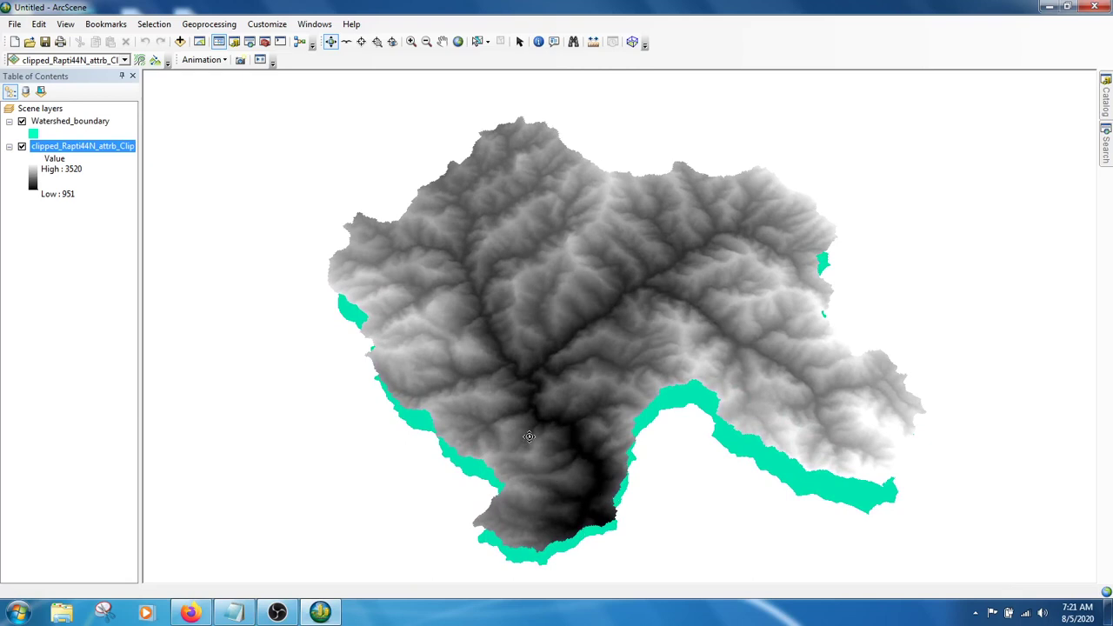
# Symbolize the clipped_Rapti44N_attrb_Clip layer with a stretched elevation color ramp running from pale green through green, orange and brown to white.
pyautogui.rightClick(94, 149)
pyautogui.click(195, 311)
pyautogui.rightClick(94, 149)
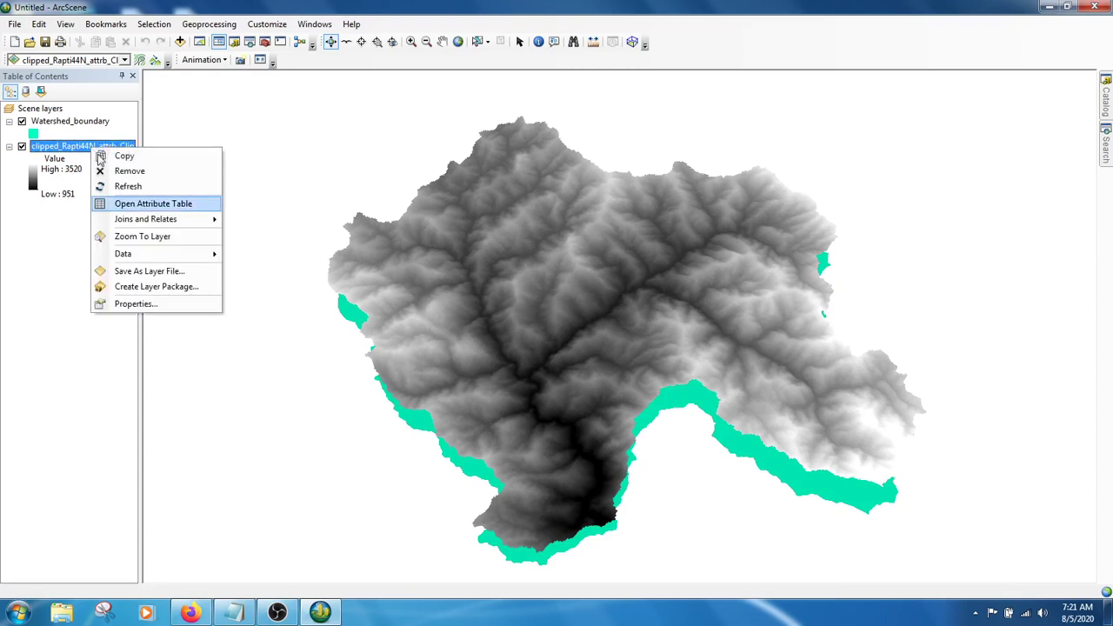
pyautogui.click(192, 301)
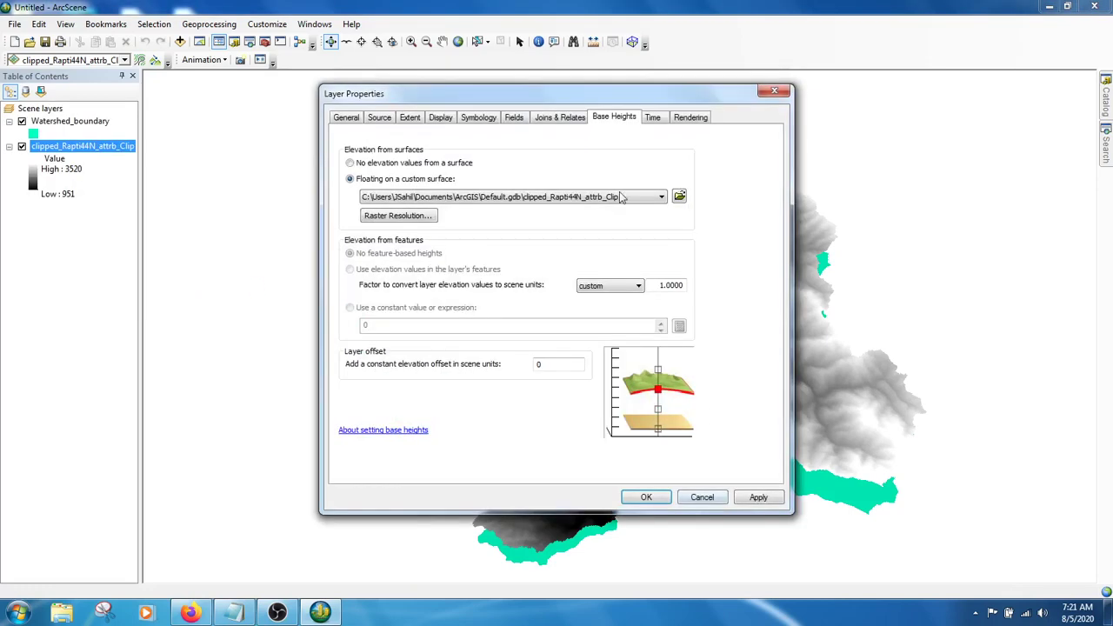
pyautogui.click(477, 119)
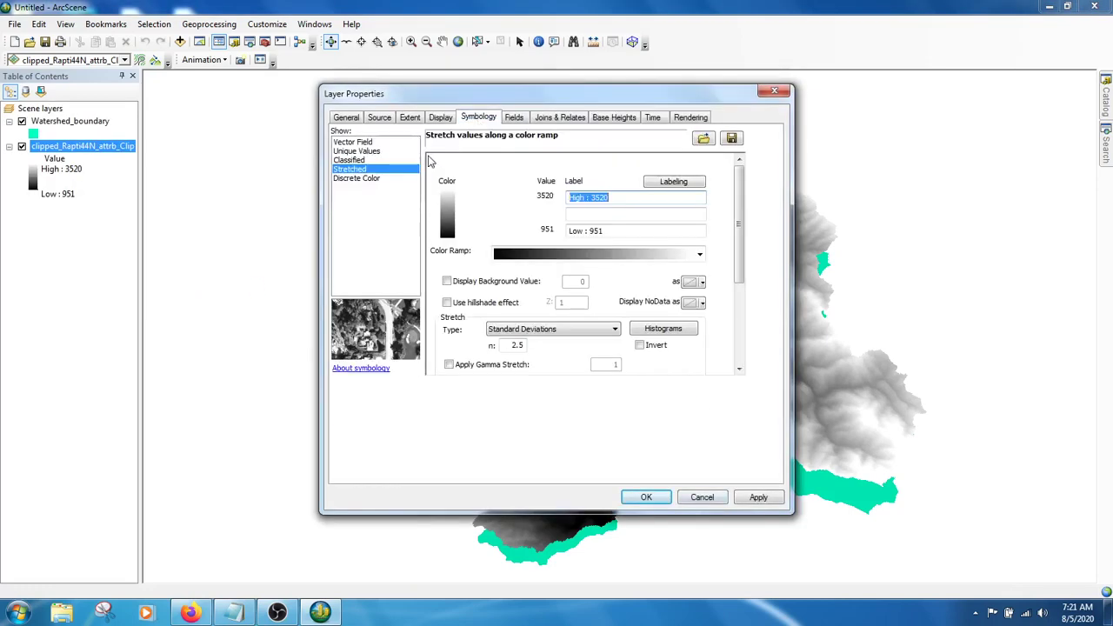
pyautogui.click(700, 255)
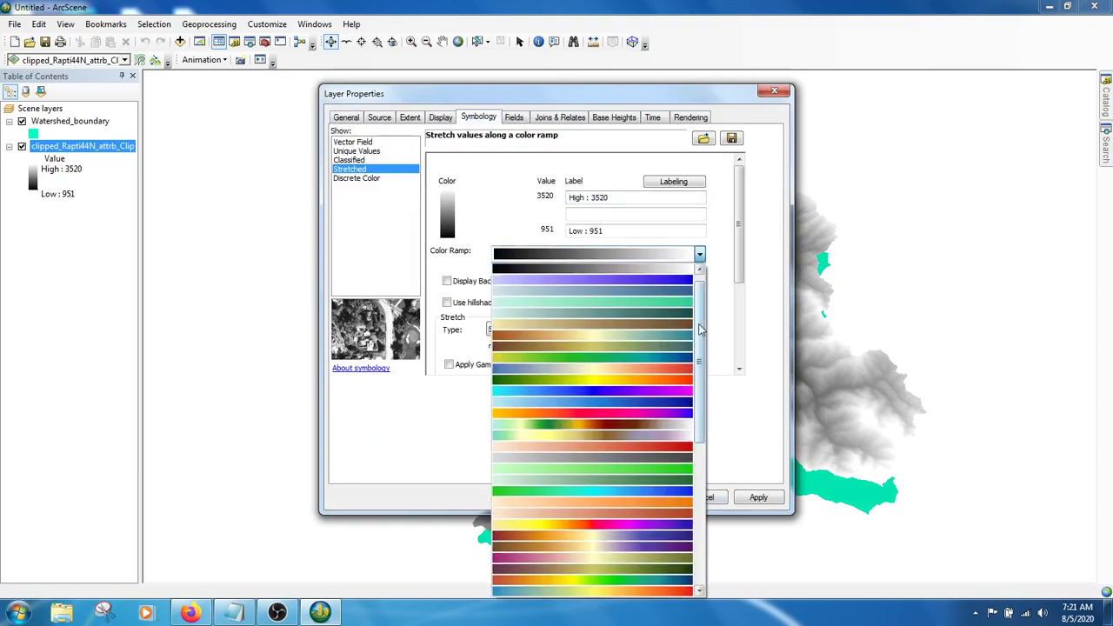
pyautogui.scroll(-2, 701, 331)
pyautogui.click(611, 406)
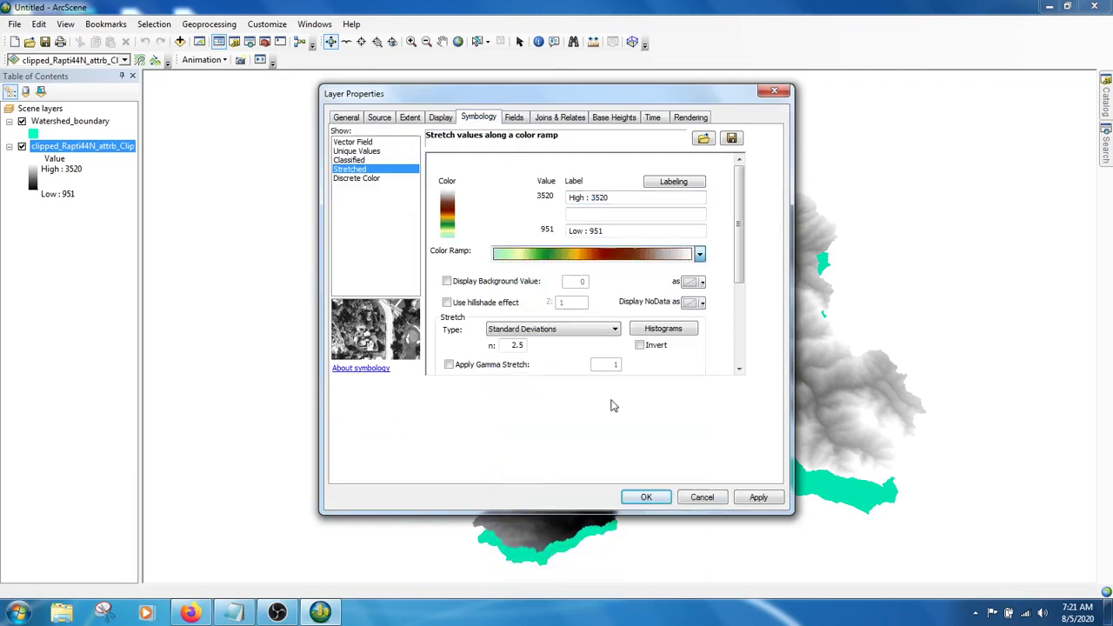
pyautogui.click(759, 498)
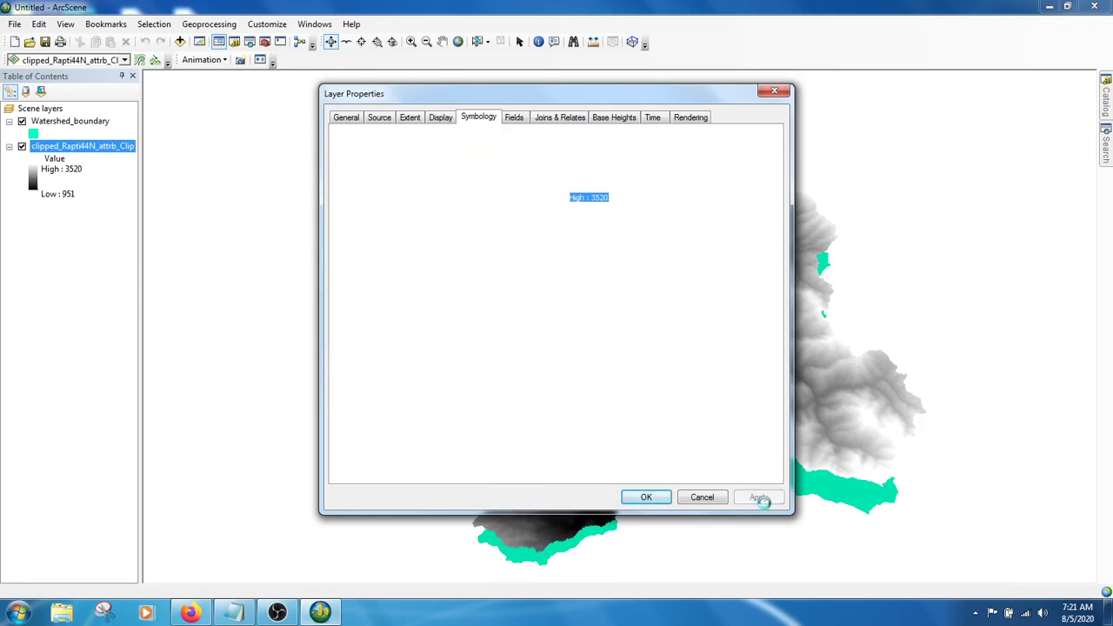
pyautogui.click(648, 497)
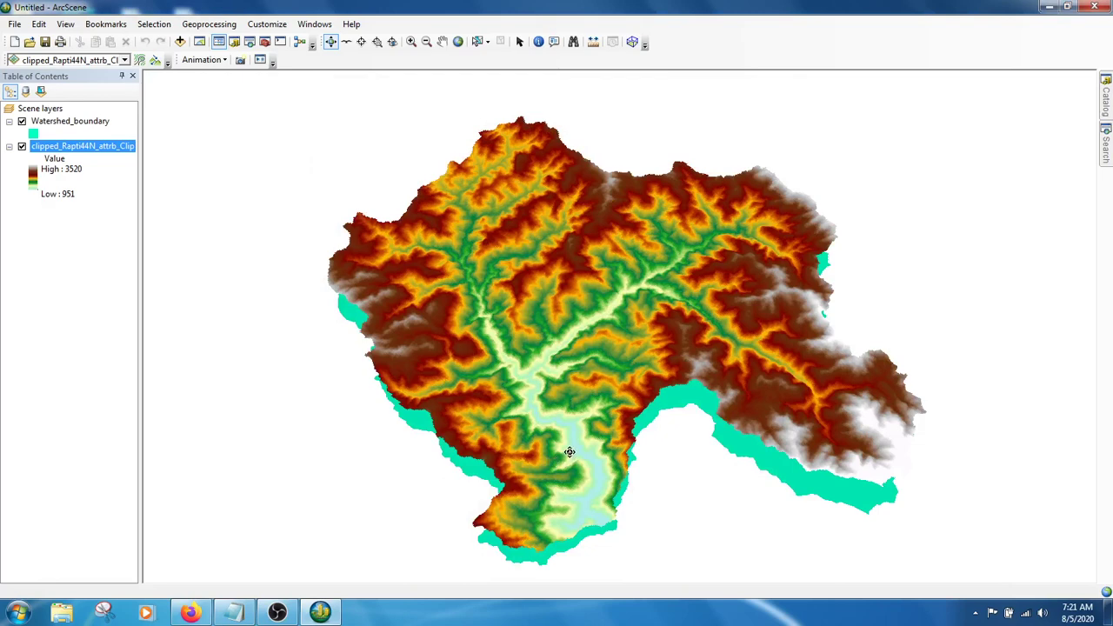
# Examine the recolored terrain's valleys and ridges above the Watershed_boundary layer from several angles, close up and at full extent.
pyautogui.moveTo(570, 452); pyautogui.dragTo(560, 502)
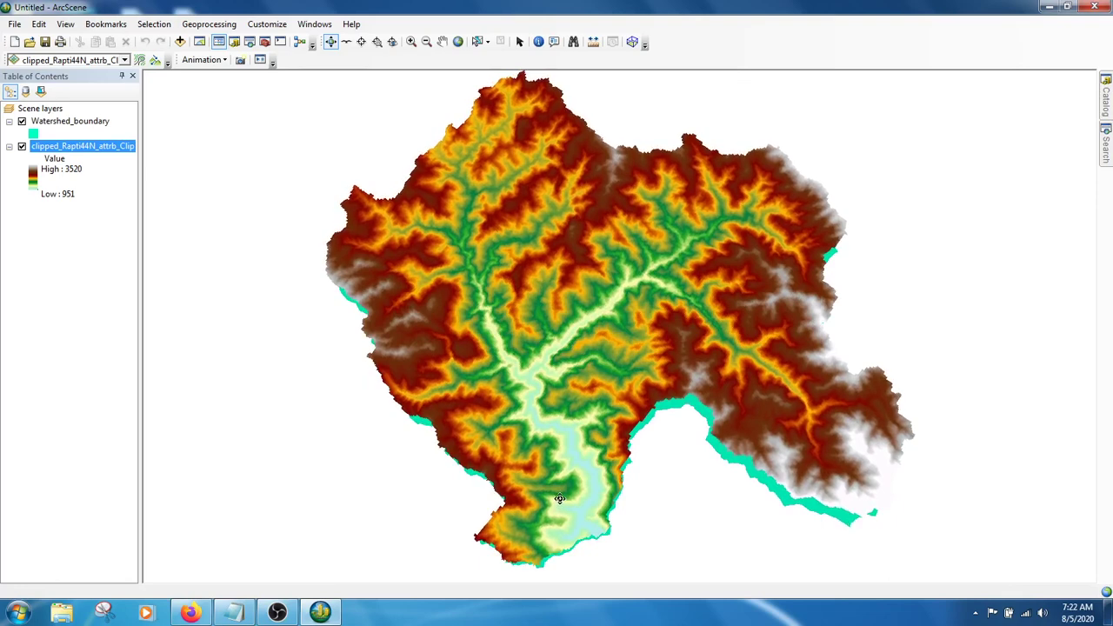
pyautogui.moveTo(559, 502); pyautogui.dragTo(561, 510)
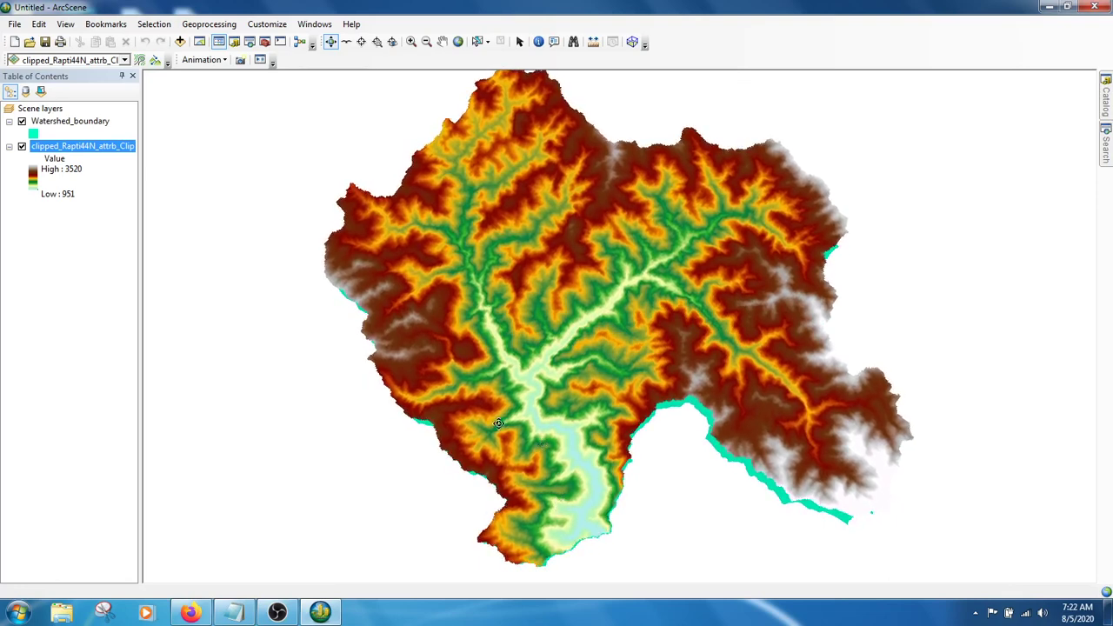
pyautogui.moveTo(584, 461); pyautogui.dragTo(622, 417)
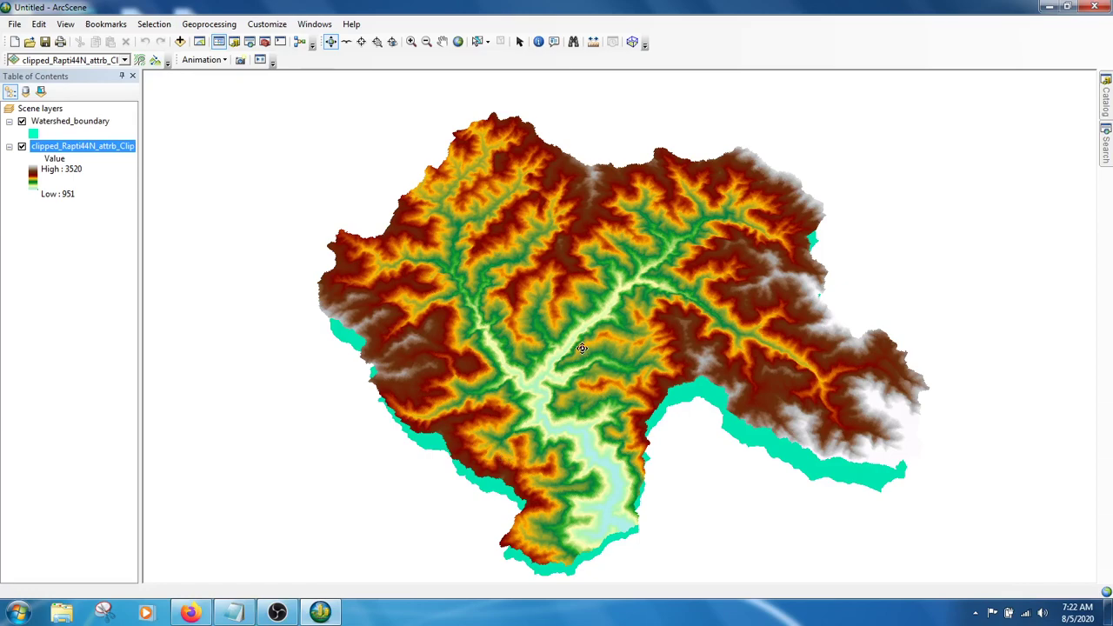
pyautogui.scroll(-2, 583, 349)
pyautogui.scroll(-2, 582, 349)
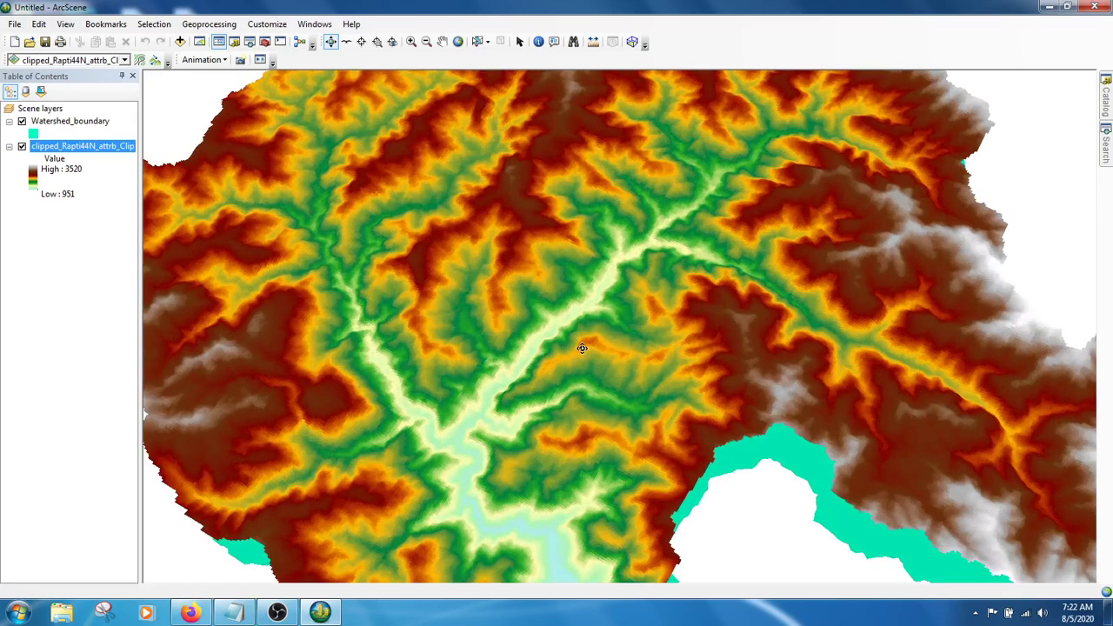
pyautogui.scroll(2, 582, 349)
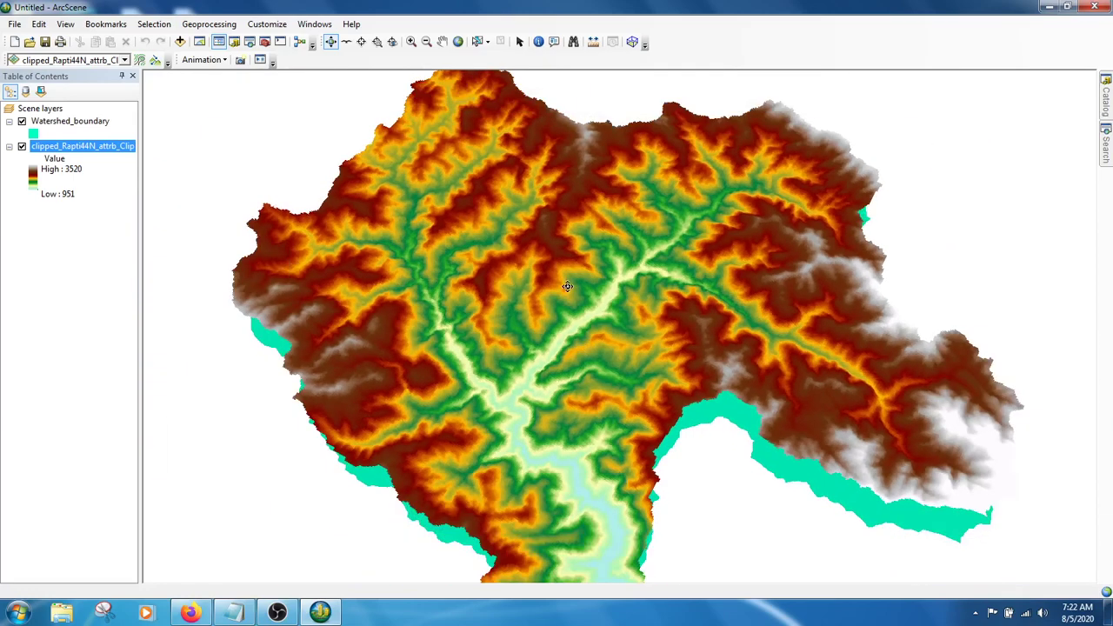
pyautogui.scroll(2, 568, 286)
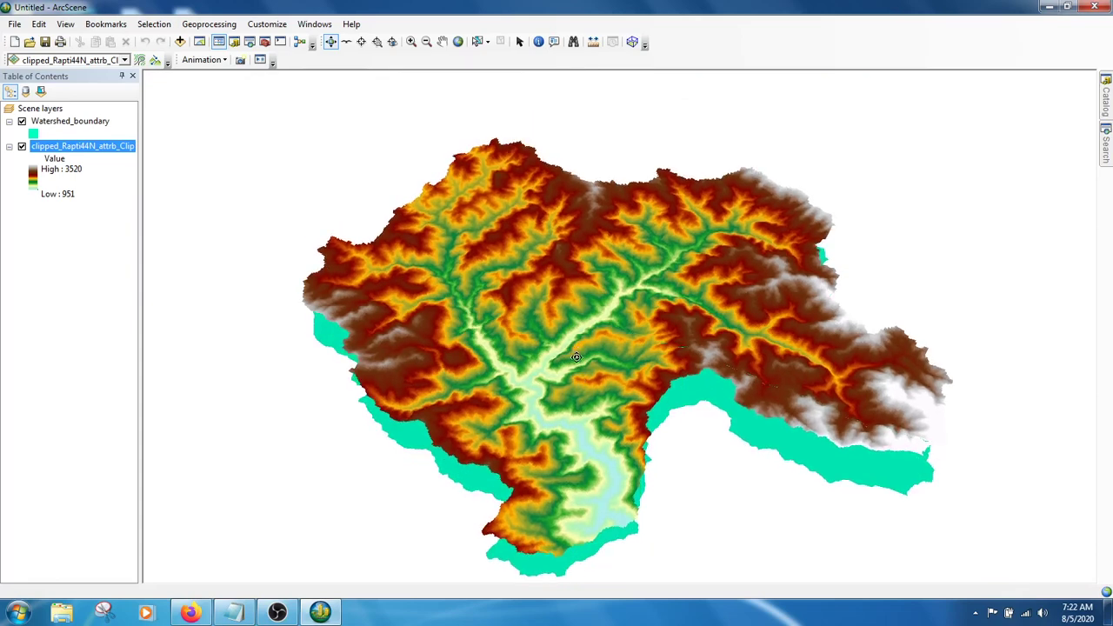
pyautogui.moveTo(575, 357); pyautogui.dragTo(572, 442)
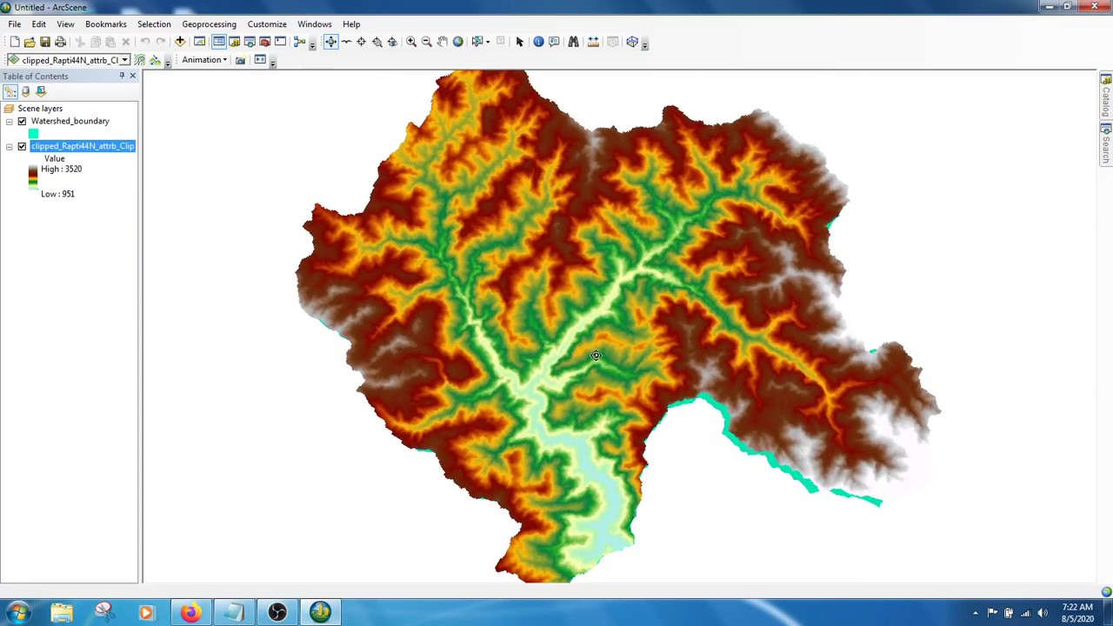
pyautogui.moveTo(596, 355); pyautogui.dragTo(518, 407)
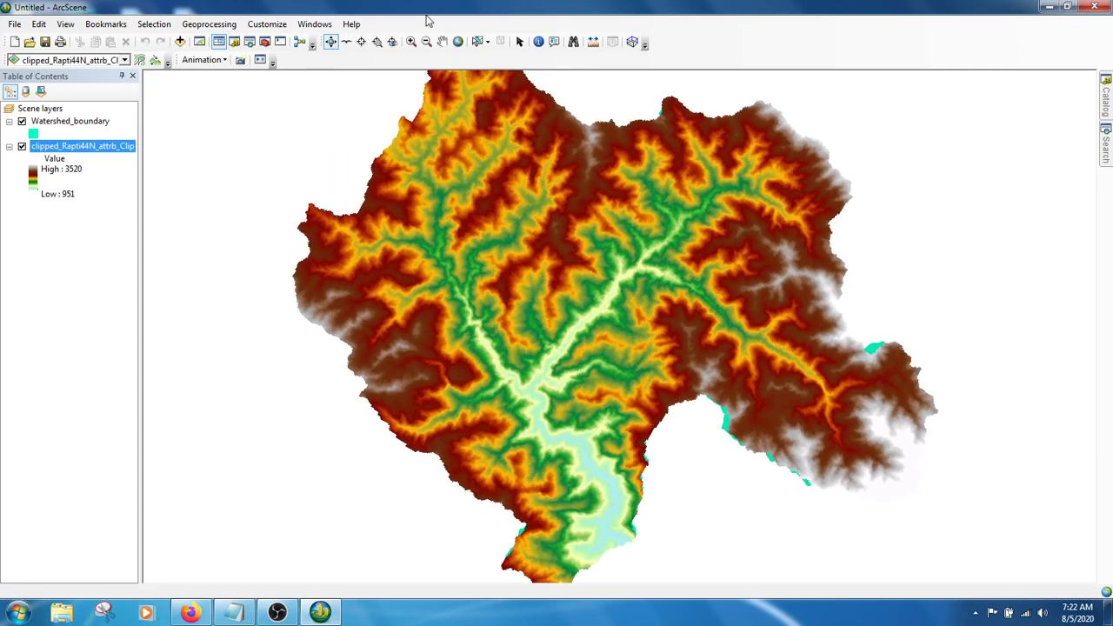
pyautogui.click(458, 41)
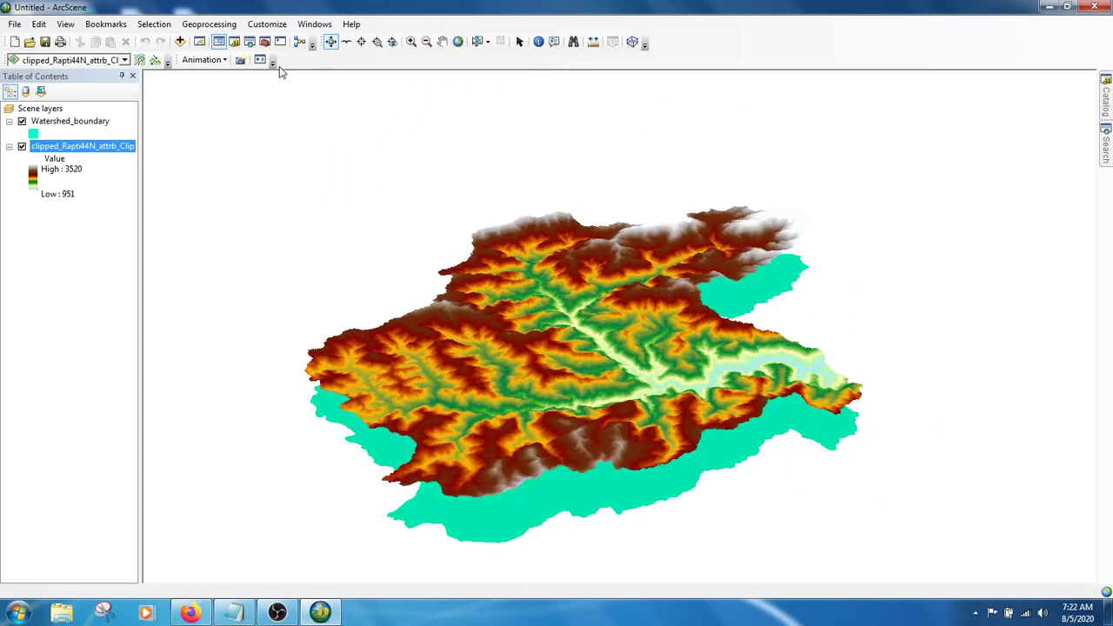
# Open the Animation Manager clear of the layer list and keep Layer as the keyframe type.
pyautogui.rightClick(666, 37)
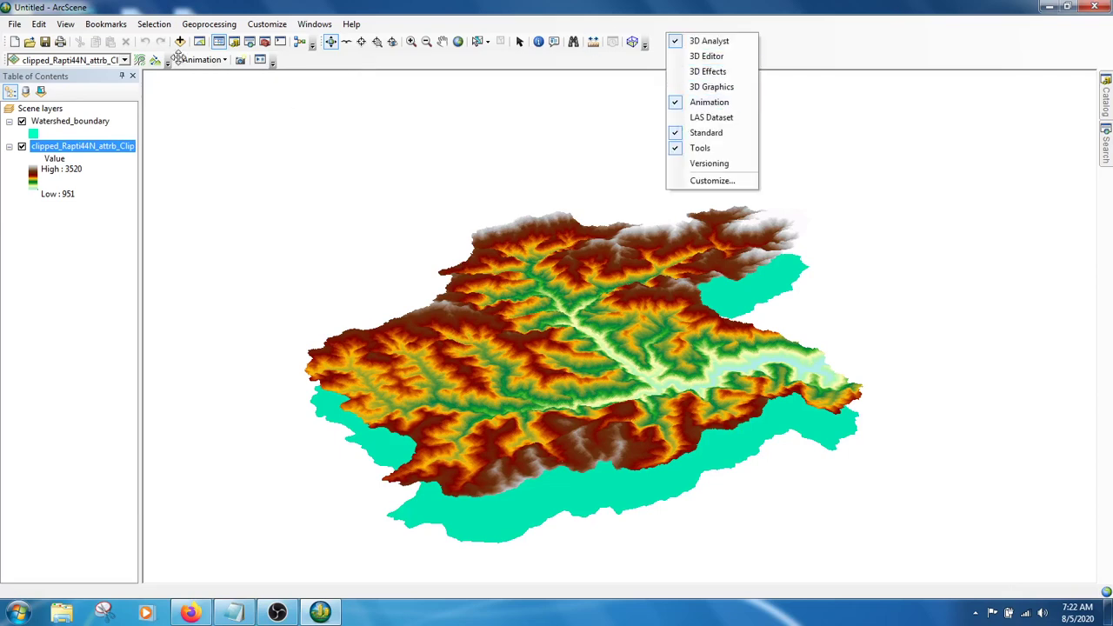
pyautogui.moveTo(174, 60)
pyautogui.mouseDown()
pyautogui.moveTo(184, 67)
pyautogui.moveTo(184, 196)
pyautogui.moveTo(270, 72)
pyautogui.moveTo(184, 59)
pyautogui.mouseUp()
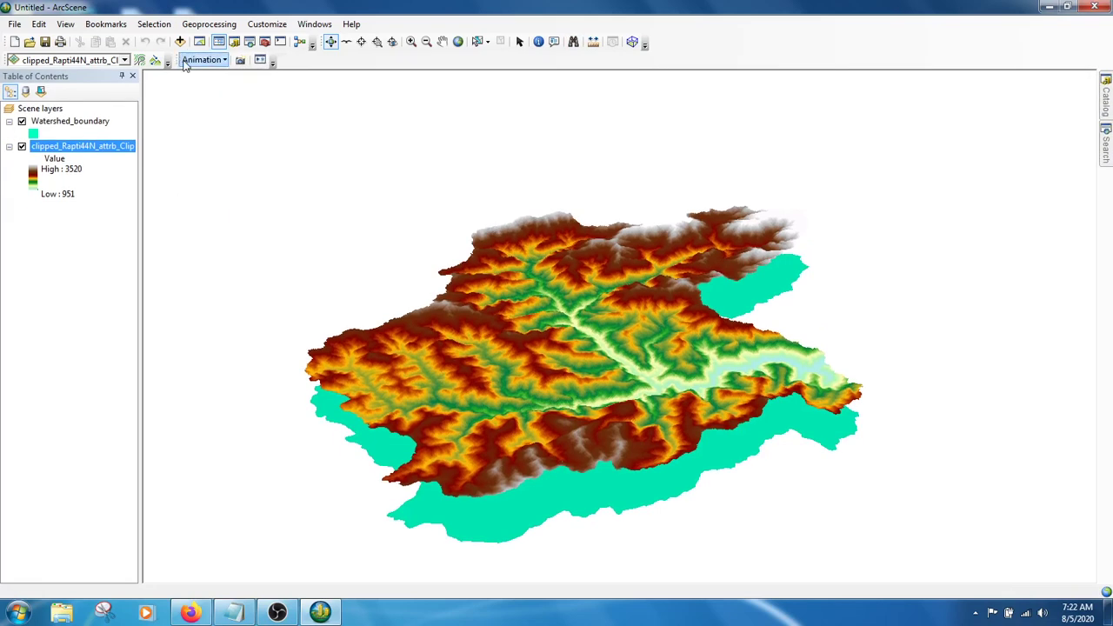
pyautogui.click(226, 60)
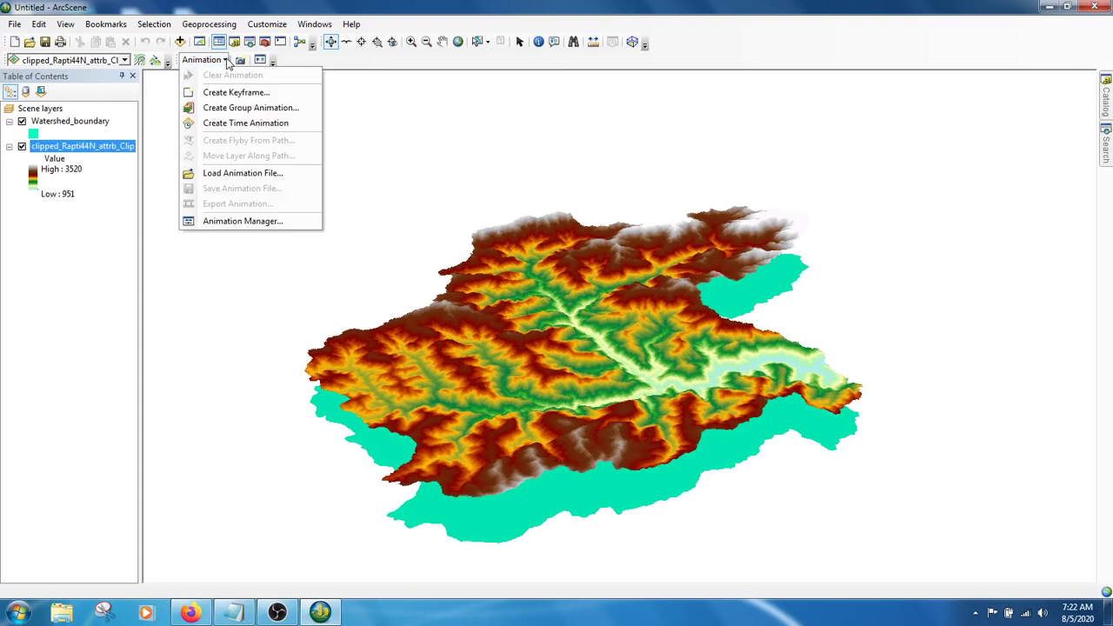
pyautogui.click(261, 221)
pyautogui.click(205, 60)
pyautogui.click(217, 122)
pyautogui.click(222, 61)
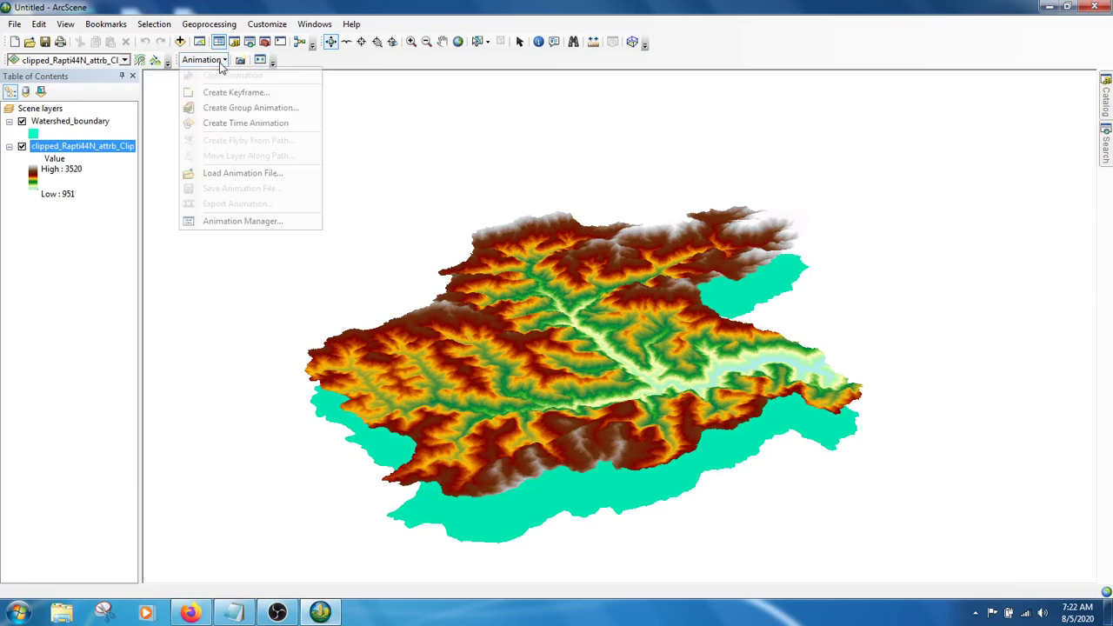
pyautogui.click(259, 220)
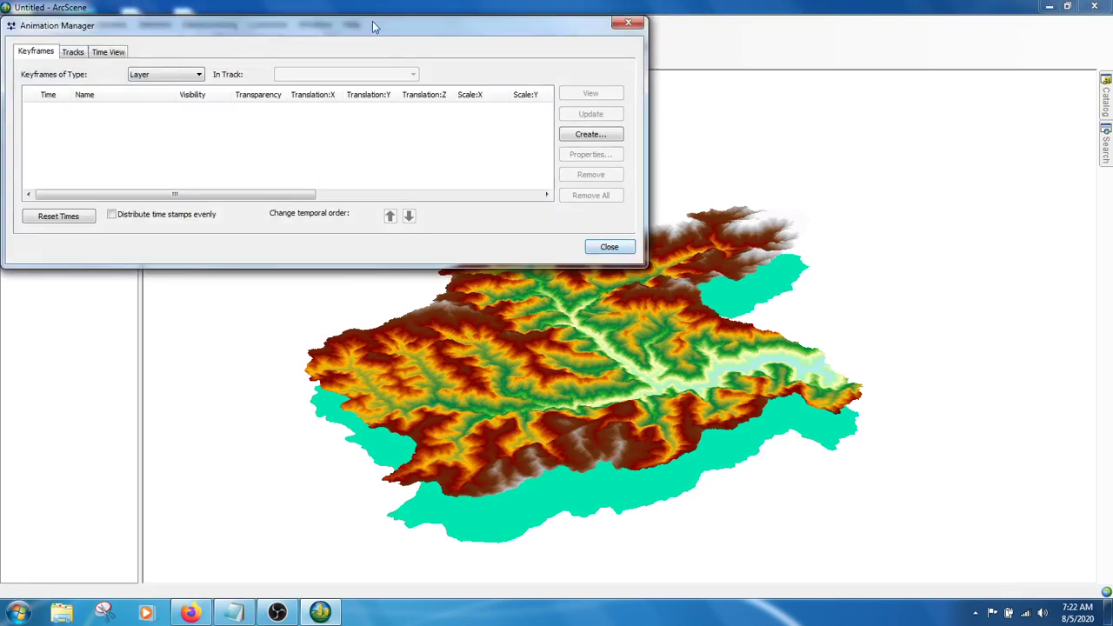
pyautogui.moveTo(368, 24); pyautogui.dragTo(696, 128)
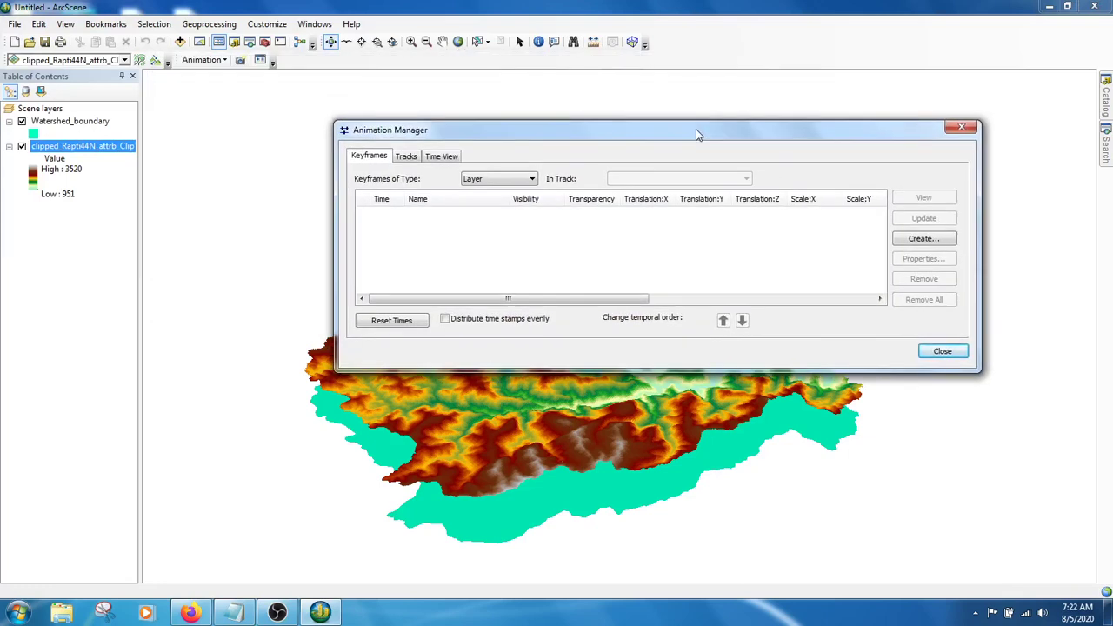
pyautogui.click(533, 179)
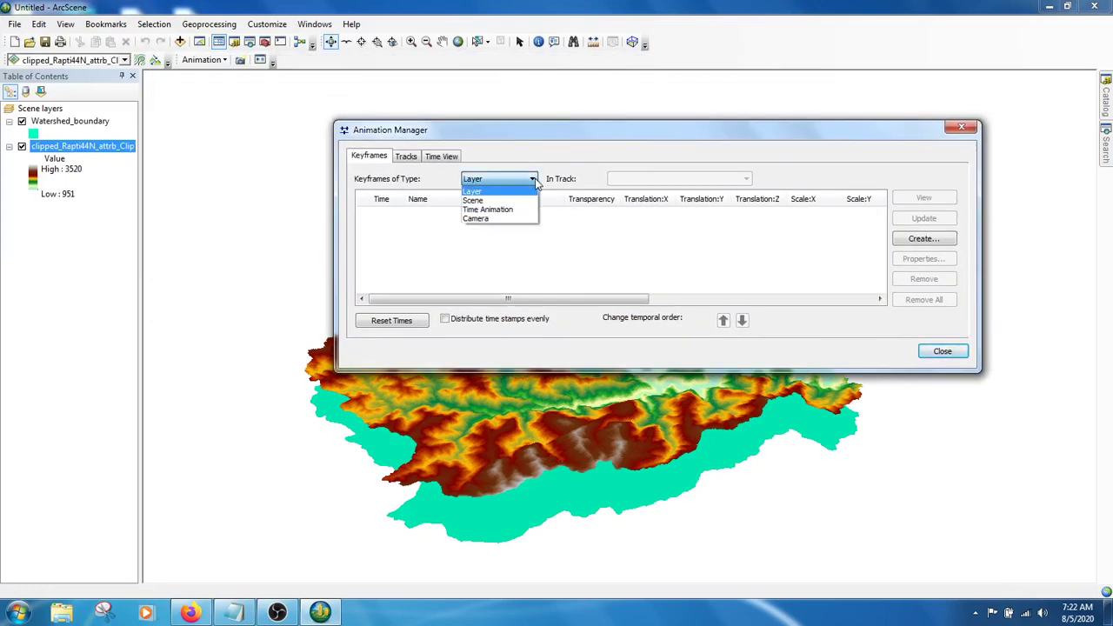
pyautogui.click(536, 270)
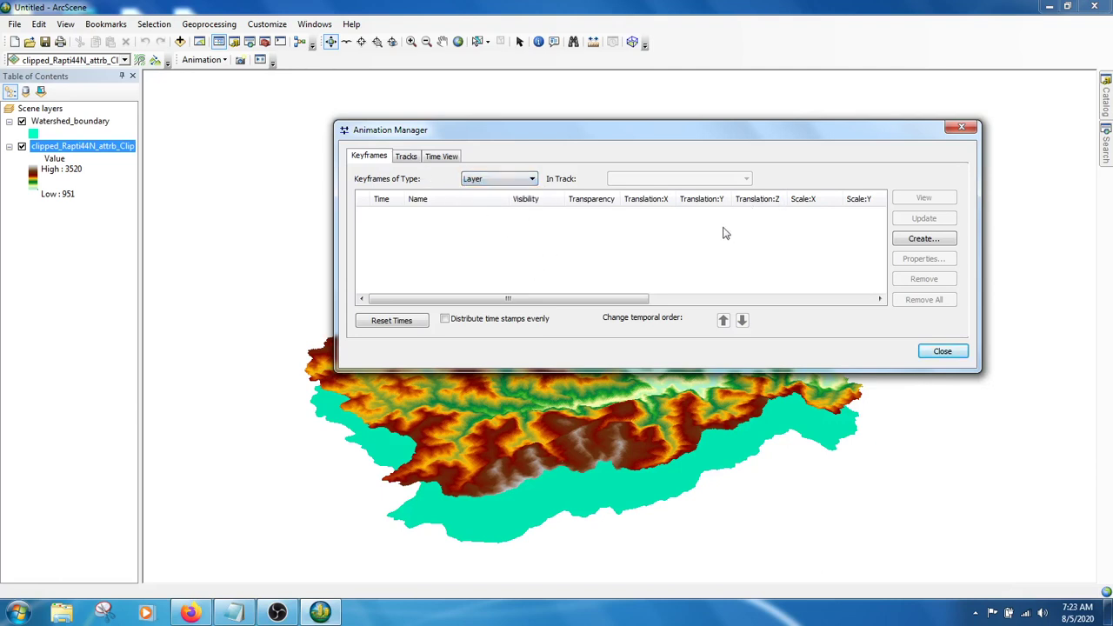
# Set up a new animation keyframe of type Layer with Watershed_boundary as source object and a new destination track.
pyautogui.click(923, 239)
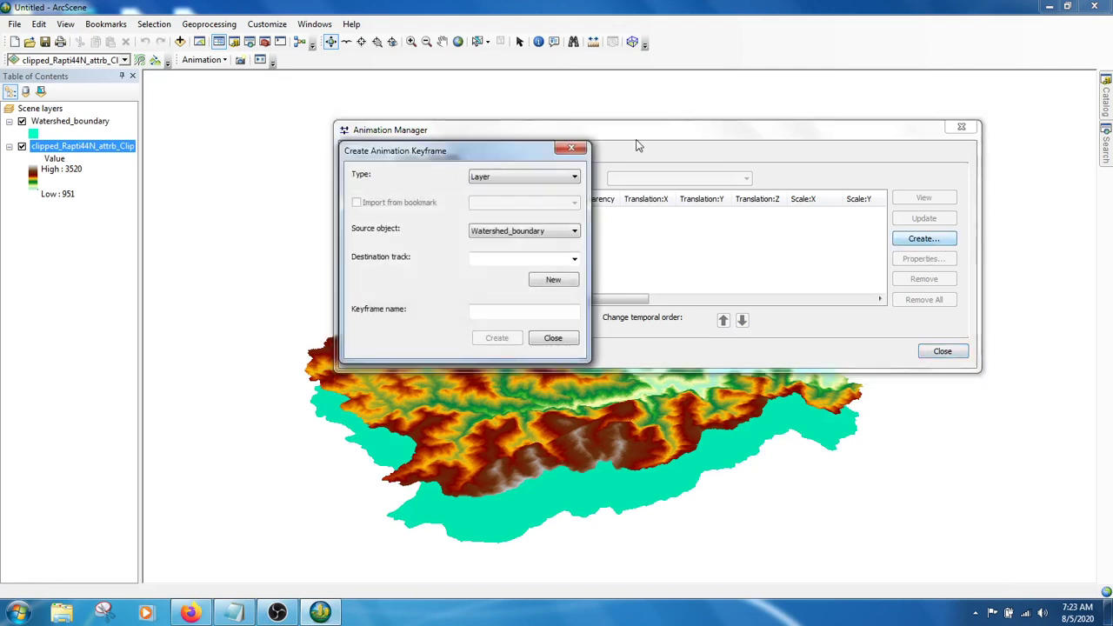
pyautogui.click(572, 177)
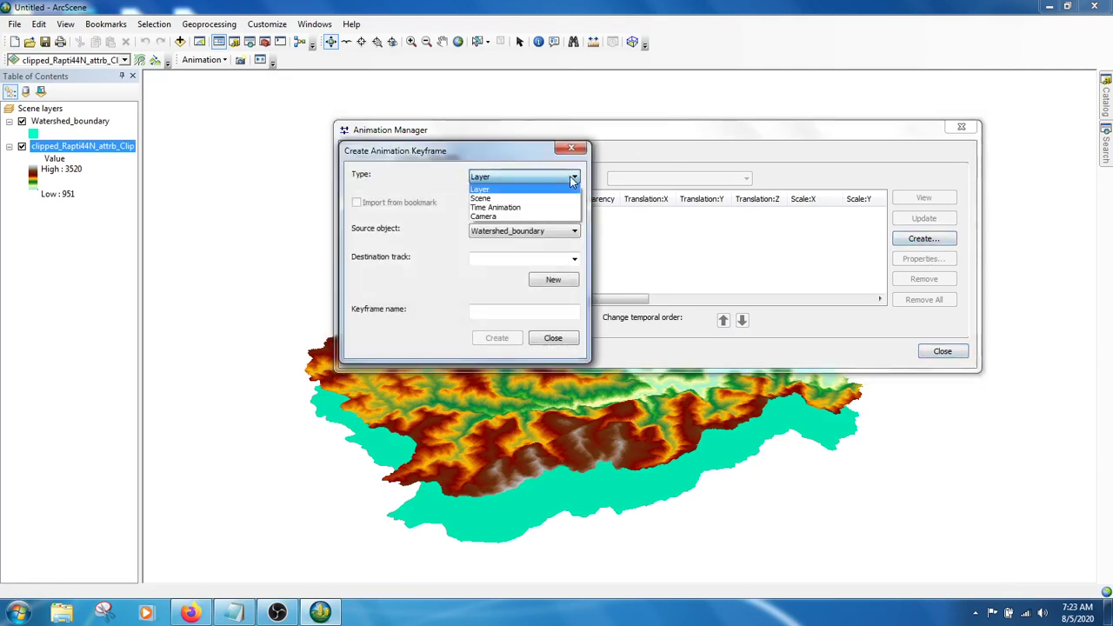
pyautogui.click(570, 178)
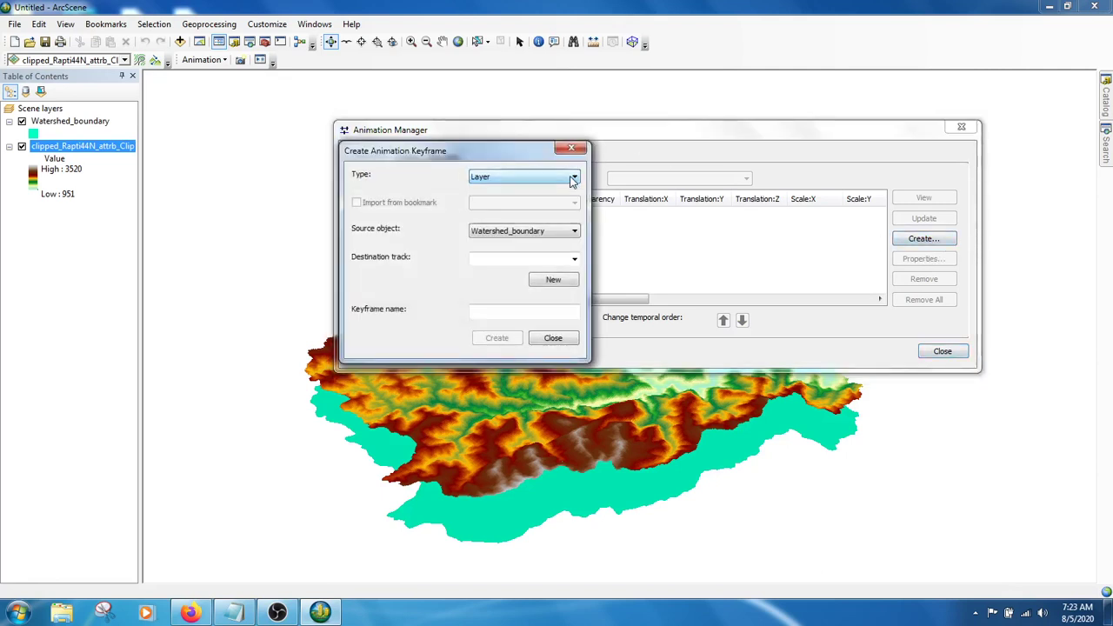
pyautogui.click(553, 232)
pyautogui.click(553, 235)
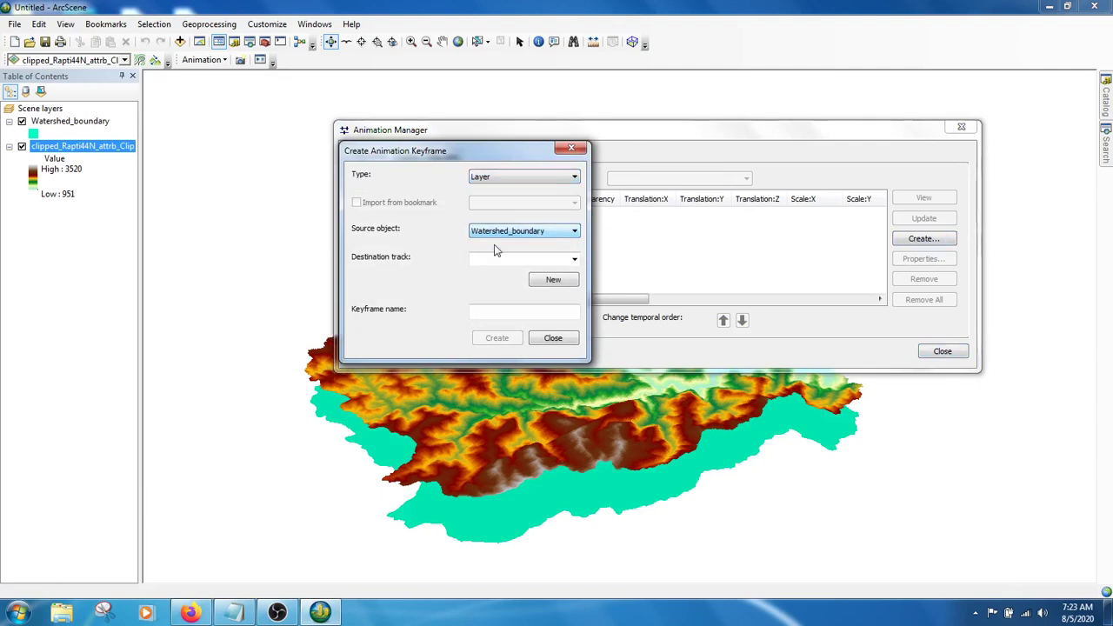
pyautogui.click(574, 259)
pyautogui.click(574, 260)
pyautogui.click(564, 283)
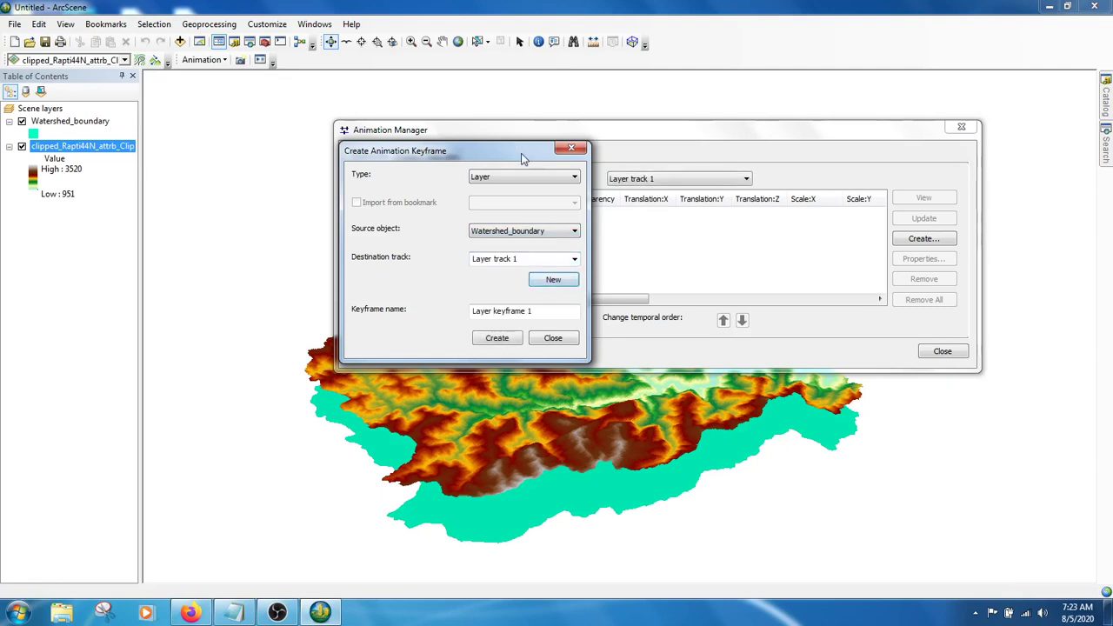
pyautogui.moveTo(522, 158); pyautogui.dragTo(383, 143)
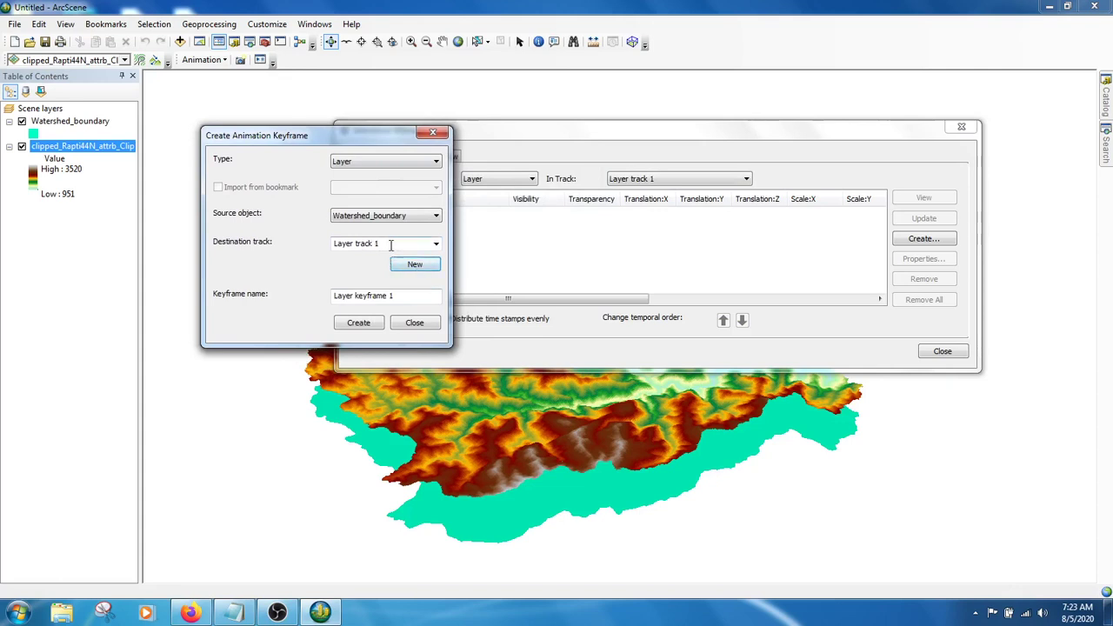
# Create 14 Watershed_boundary layer keyframes in the new track and finish keyframe creation.
pyautogui.click(359, 323)
pyautogui.click(359, 323)
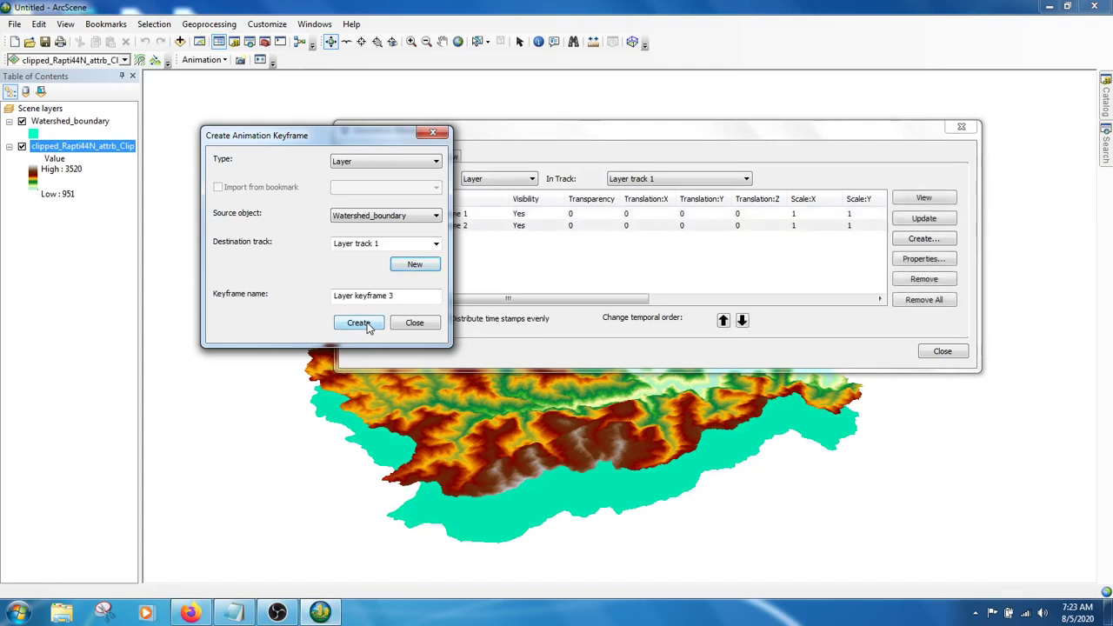
pyautogui.click(358, 323)
pyautogui.click(358, 323)
pyautogui.click(358, 322)
pyautogui.click(359, 322)
pyautogui.click(359, 322)
pyautogui.click(358, 323)
pyautogui.click(358, 323)
pyautogui.click(359, 323)
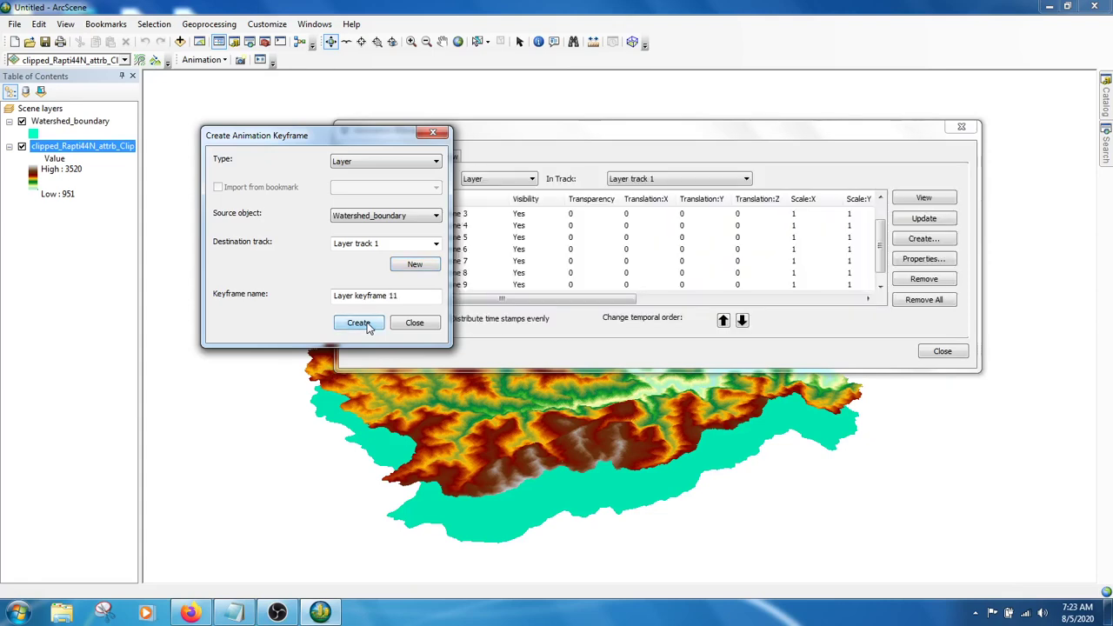
pyautogui.click(358, 323)
pyautogui.click(358, 322)
pyautogui.click(358, 323)
pyautogui.click(358, 323)
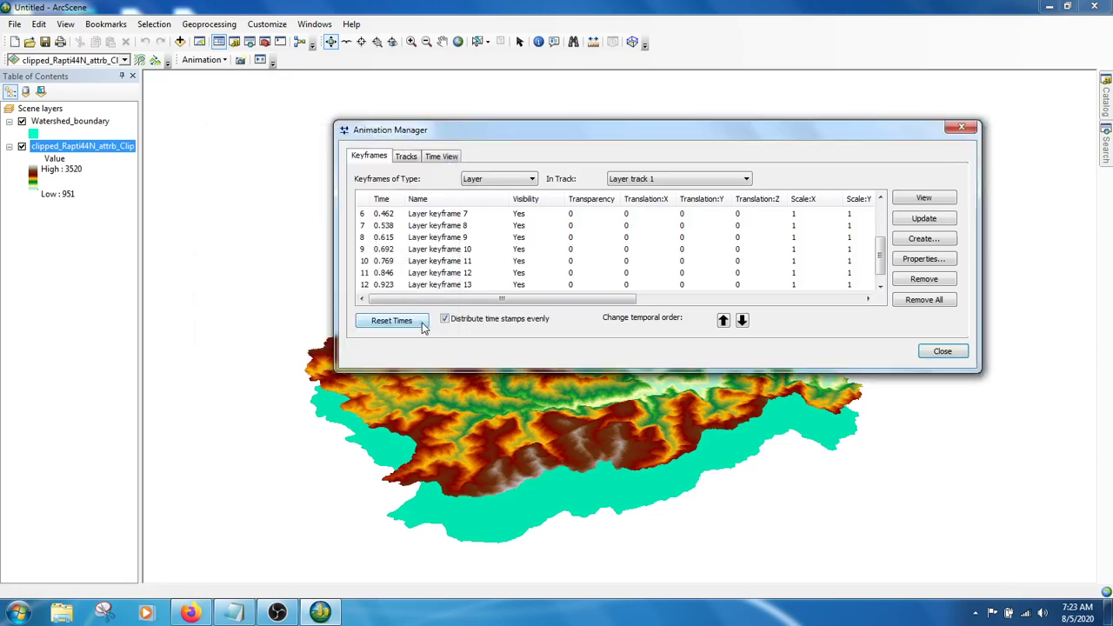
pyautogui.click(415, 322)
# Enlarge the Animation Manager until all 14 layer keyframes are listed, and reposition it over the scene.
pyautogui.moveTo(892, 371); pyautogui.dragTo(899, 493)
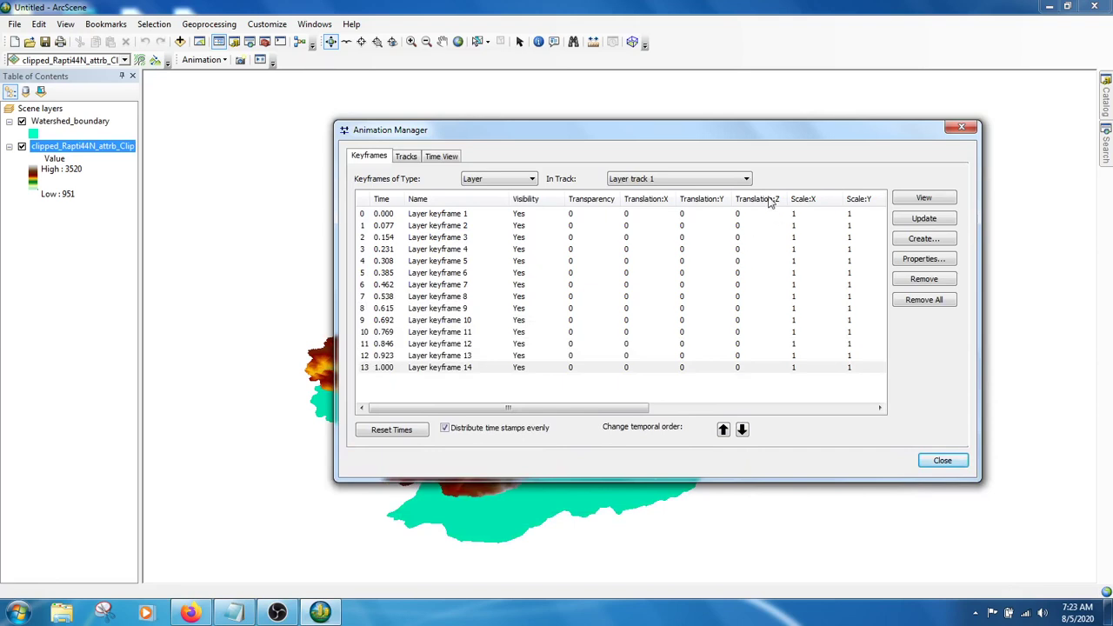
pyautogui.doubleClick(738, 214)
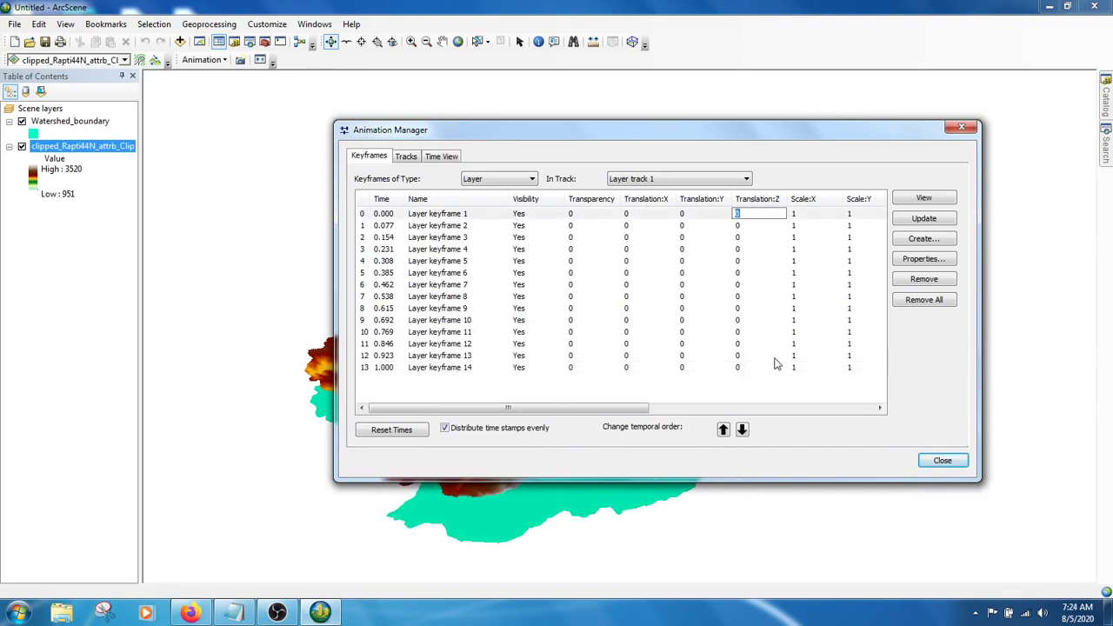
pyautogui.moveTo(777, 364); pyautogui.dragTo(787, 369)
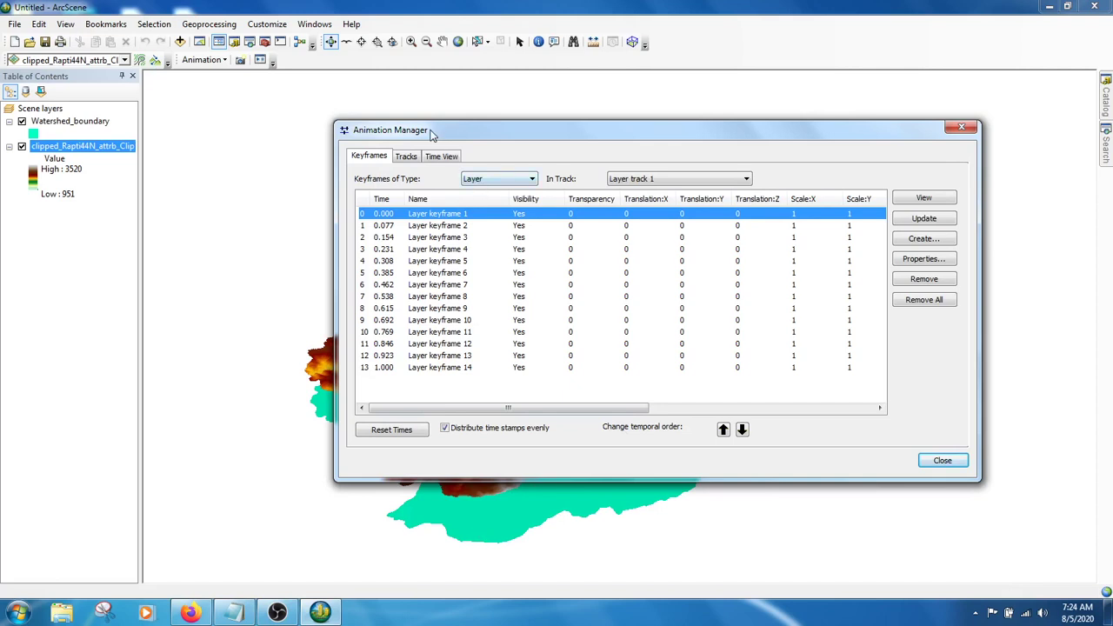
pyautogui.moveTo(427, 137); pyautogui.dragTo(653, 91)
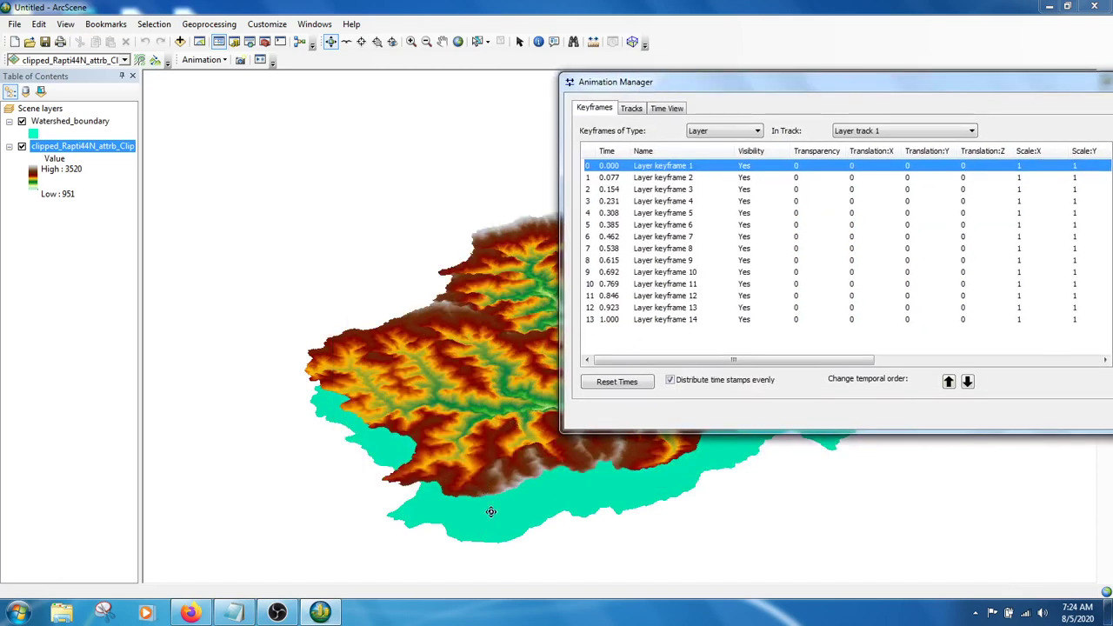
pyautogui.moveTo(880, 88); pyautogui.dragTo(589, 159)
# Set the Translation:Z of layer keyframes 1 to 5 to 950, 1000, 1050, 1100 and 1150.
pyautogui.click(691, 237)
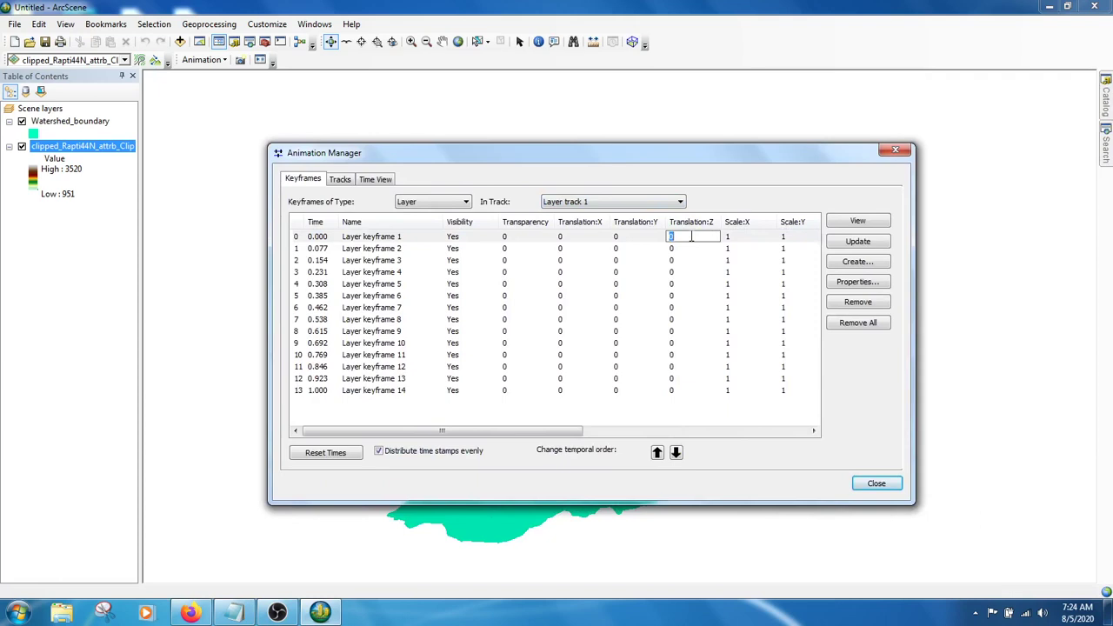
pyautogui.write('95')
pyautogui.press('Return')
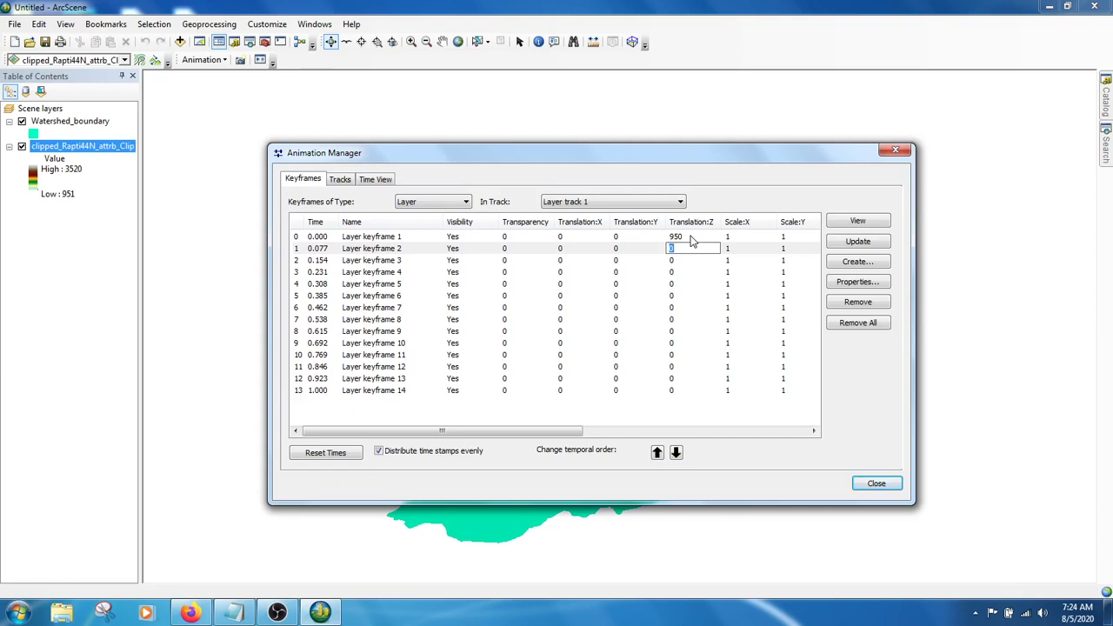
pyautogui.write('1000')
pyautogui.press('Return')
pyautogui.write('1050')
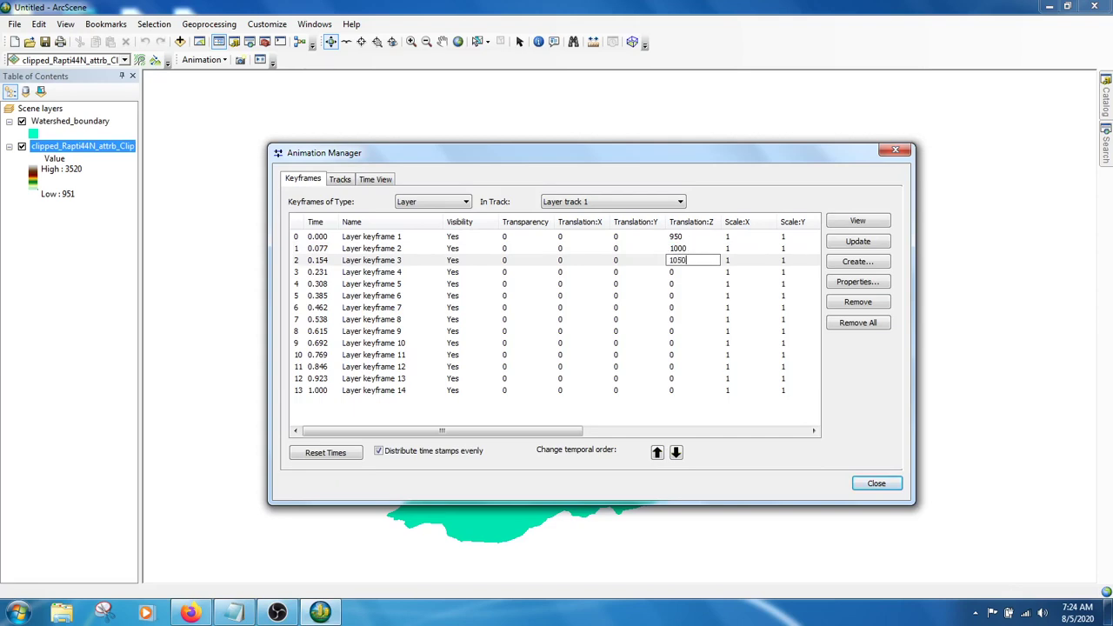
pyautogui.press('Return')
pyautogui.write('1100')
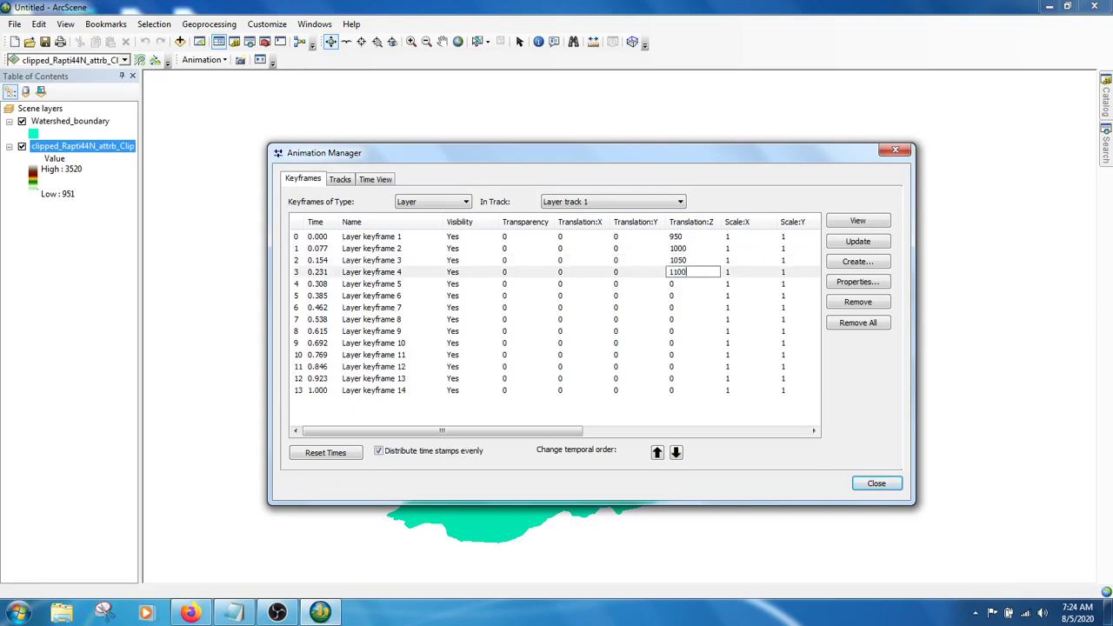
pyautogui.press('Return')
pyautogui.write('115')
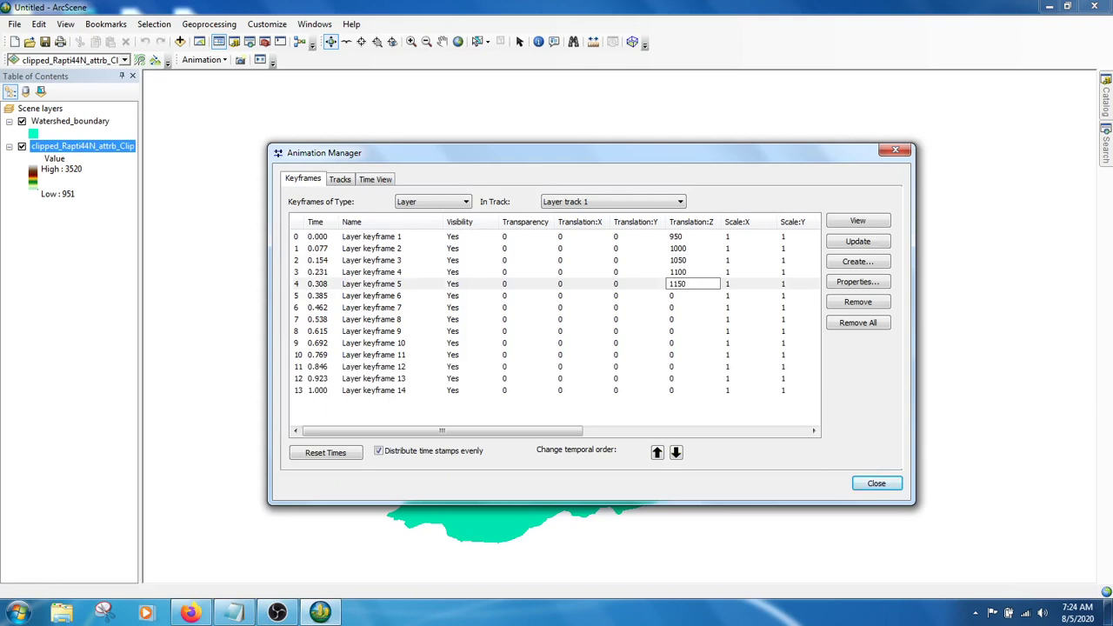
pyautogui.press('Return')
# Set the Translation:Z of layer keyframes 6 to 9 to 1200, 1250, 1300 and 1350.
pyautogui.write('1200')
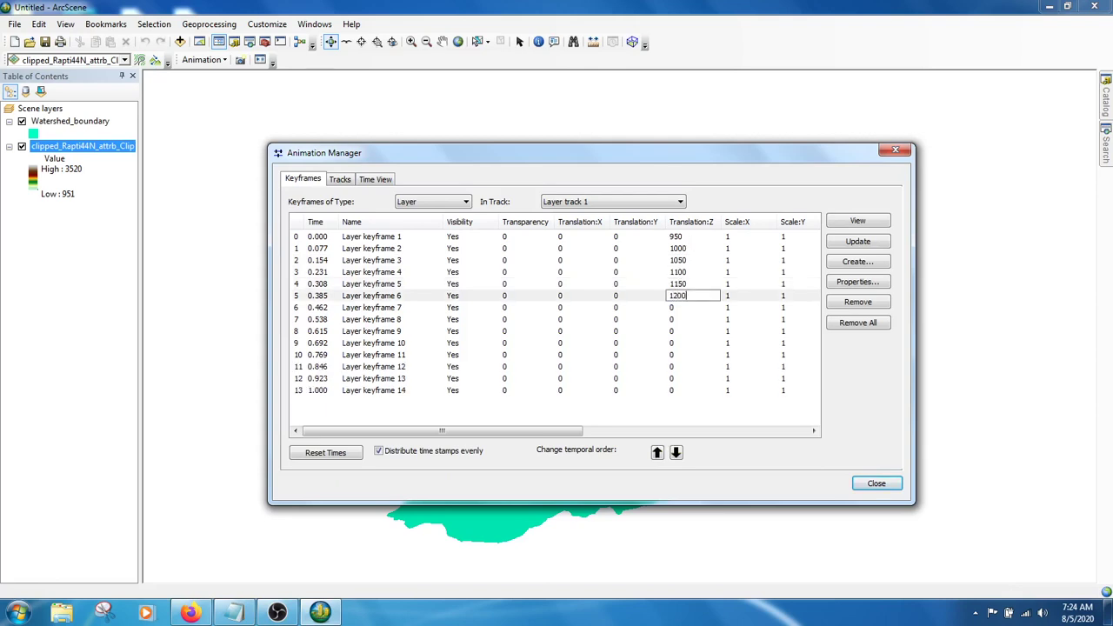
pyautogui.press('Return')
pyautogui.write('125')
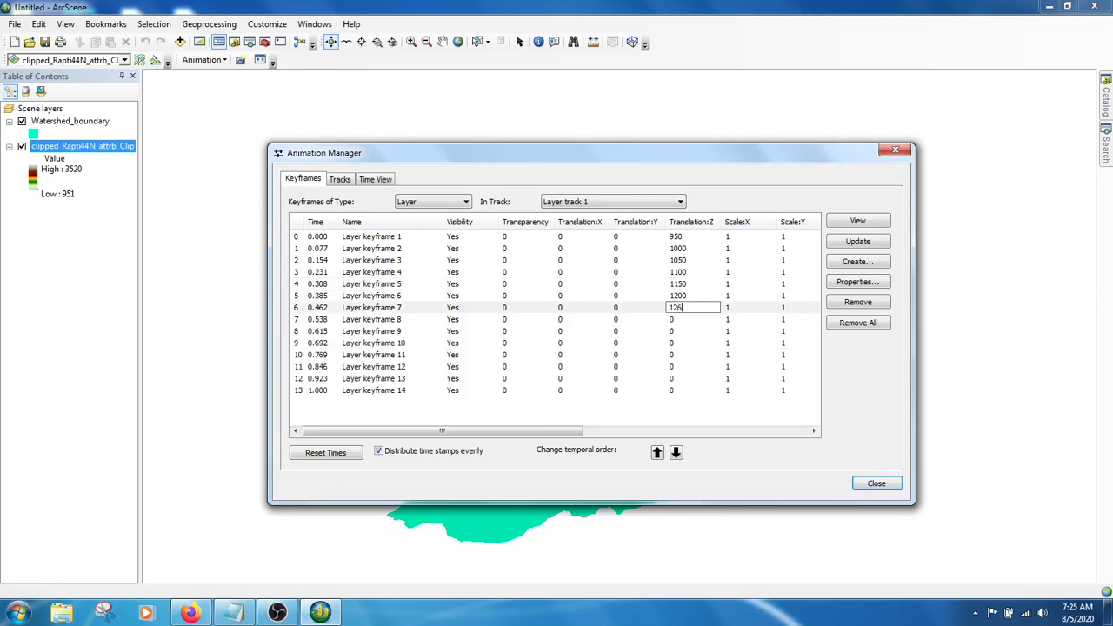
pyautogui.write('0')
pyautogui.press('Return')
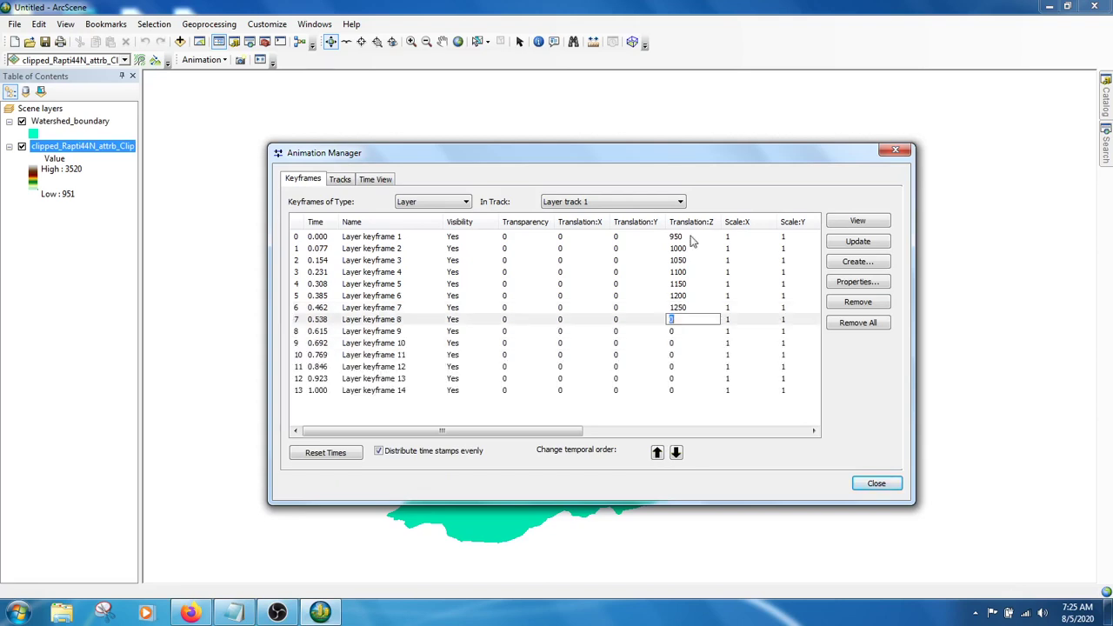
pyautogui.write('1300')
pyautogui.press('Return')
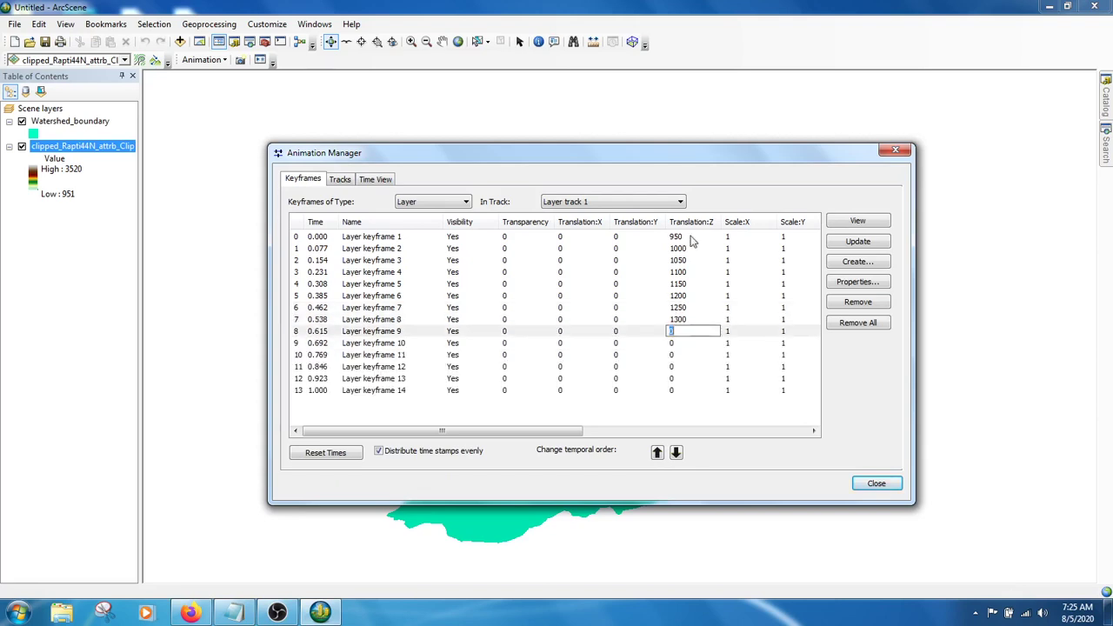
pyautogui.write('1350')
pyautogui.press('Return')
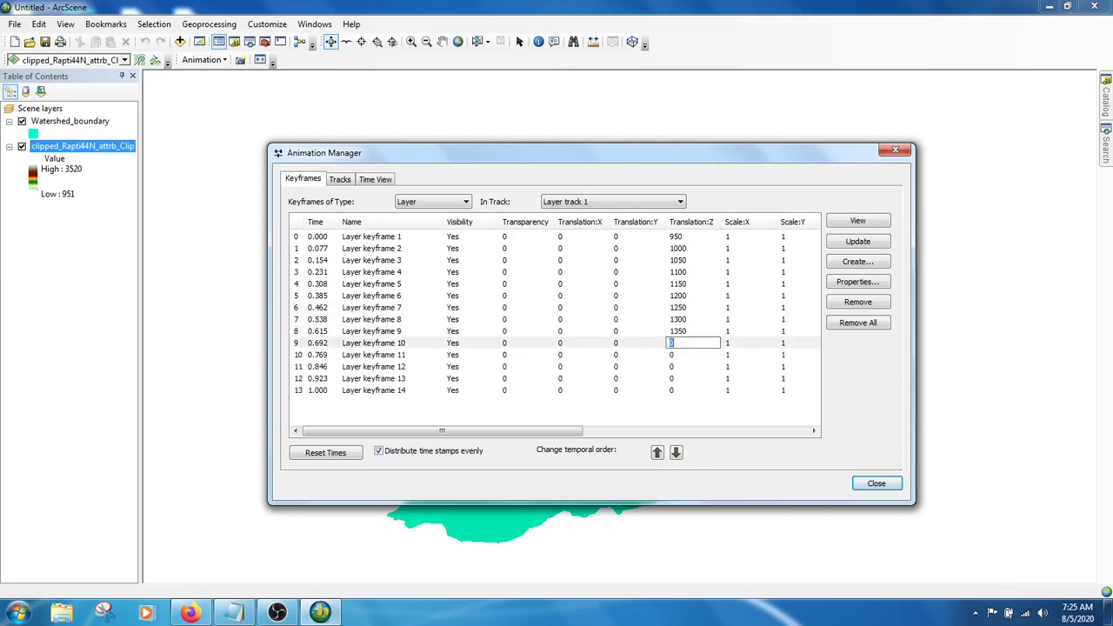
# Set the Translation:Z of layer keyframes 10 to 14 to 1400, 1450, 1500, 1550 and 1600, and close the Animation Manager.
pyautogui.write('1400')
pyautogui.press('Return')
pyautogui.write('1')
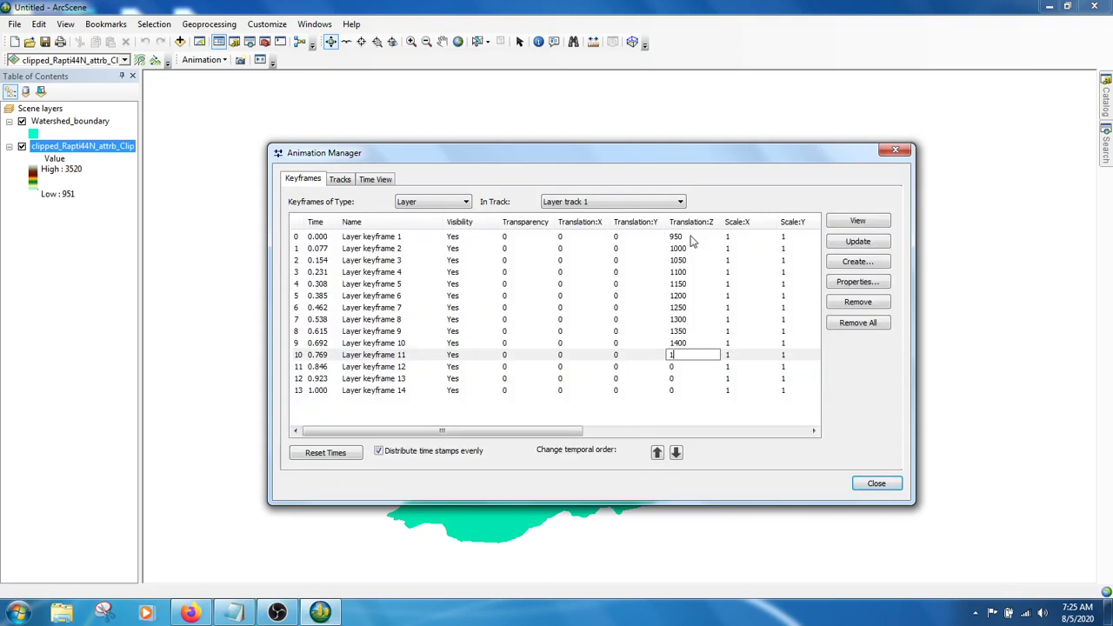
pyautogui.write('450')
pyautogui.press('Return')
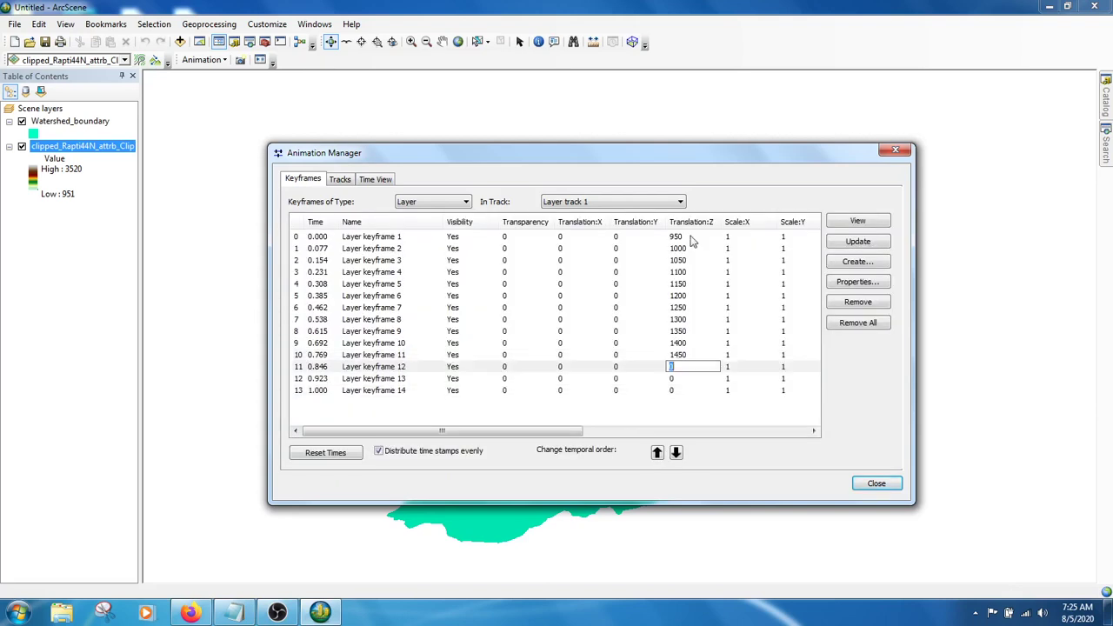
pyautogui.write('1500')
pyautogui.write('1')
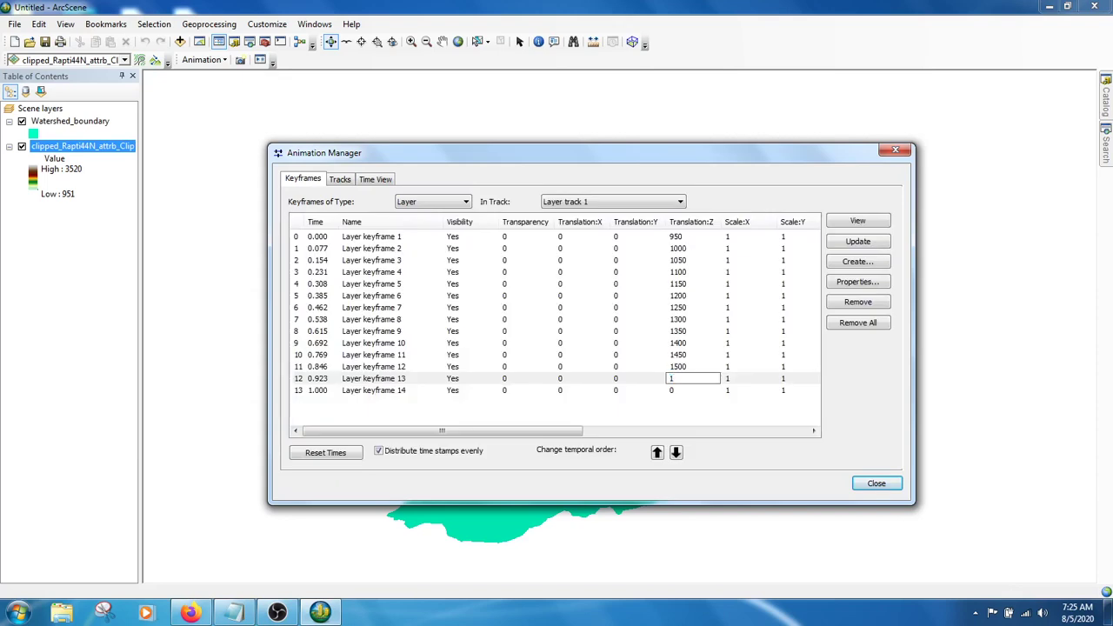
pyautogui.write('550')
pyautogui.press('Return')
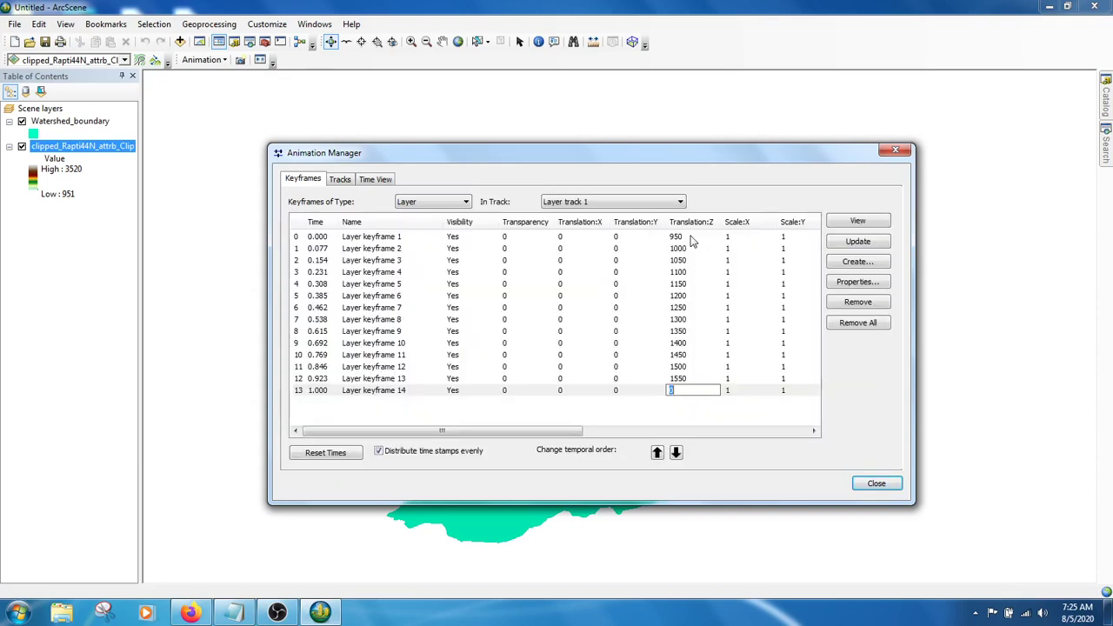
pyautogui.write('1600')
pyautogui.click(794, 416)
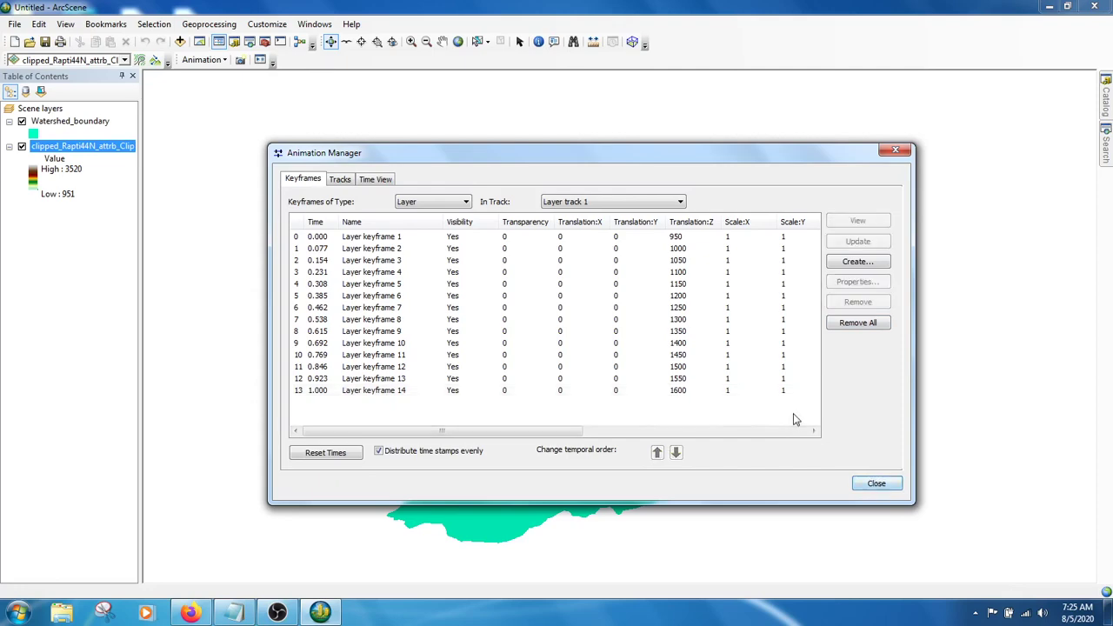
pyautogui.click(875, 484)
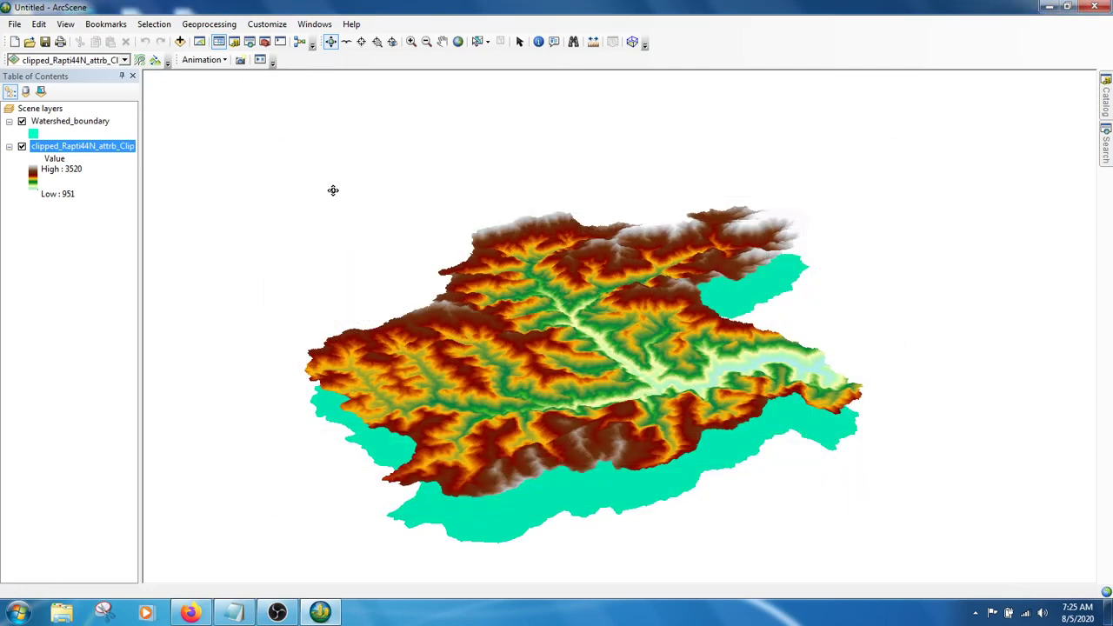
# Play the water-rise animation with the terrain seen from above, using the Animation Controls, and close the controls.
pyautogui.click(260, 61)
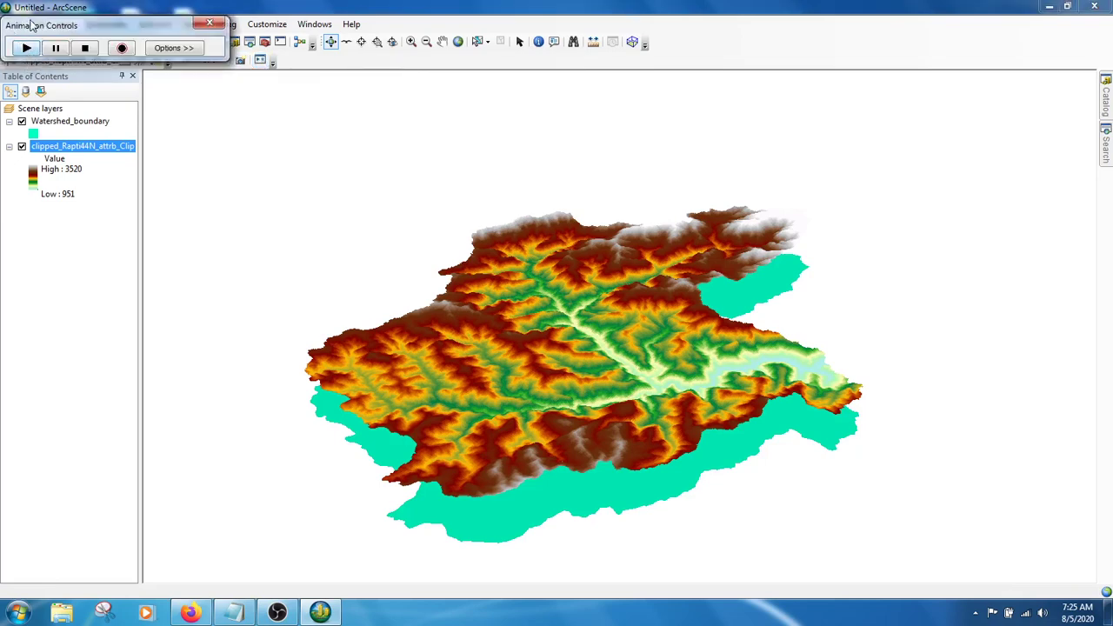
pyautogui.moveTo(32, 29); pyautogui.dragTo(733, 59)
pyautogui.moveTo(622, 324); pyautogui.dragTo(529, 355)
pyautogui.moveTo(623, 295); pyautogui.dragTo(514, 447)
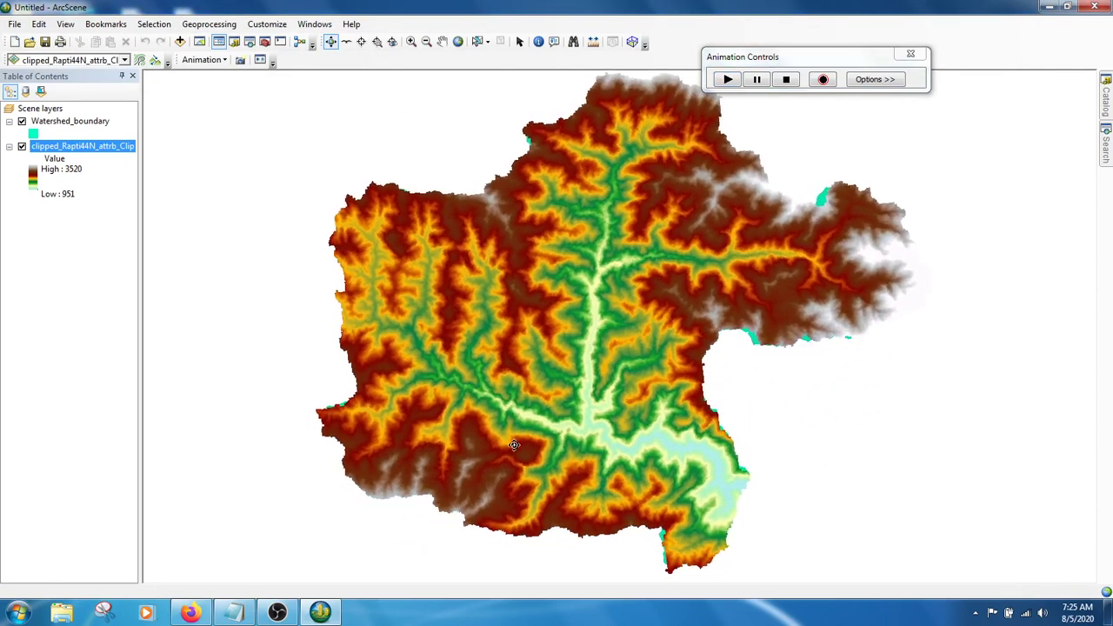
pyautogui.click(728, 80)
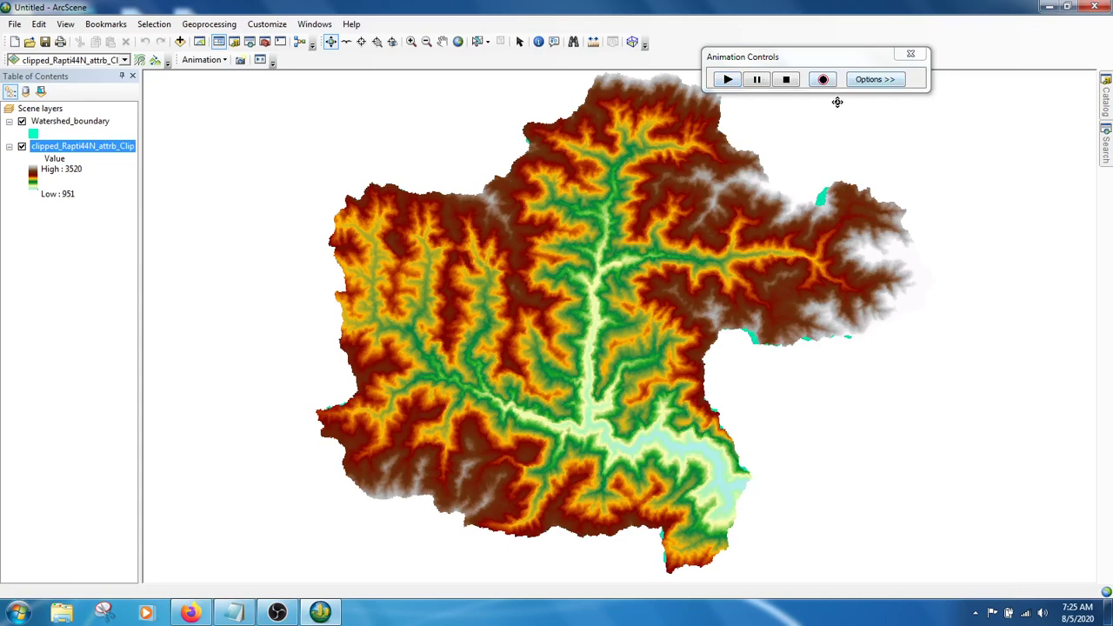
pyautogui.click(911, 54)
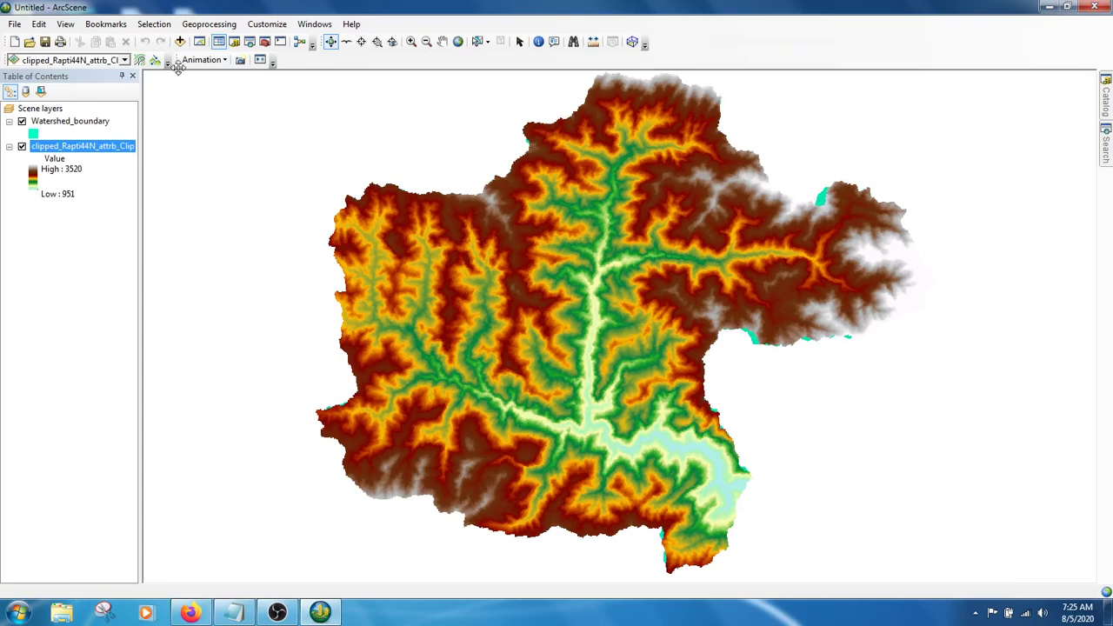
# Reopen the Animation Manager and create 15 more Watershed_boundary layer keyframes in Layer track 1.
pyautogui.click(213, 61)
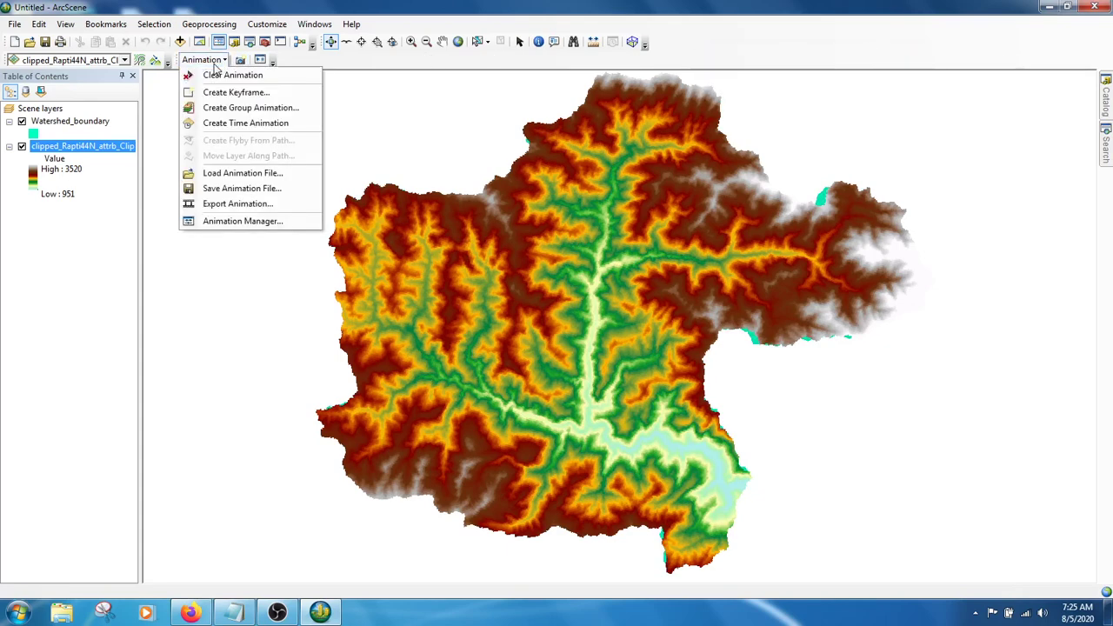
pyautogui.click(243, 221)
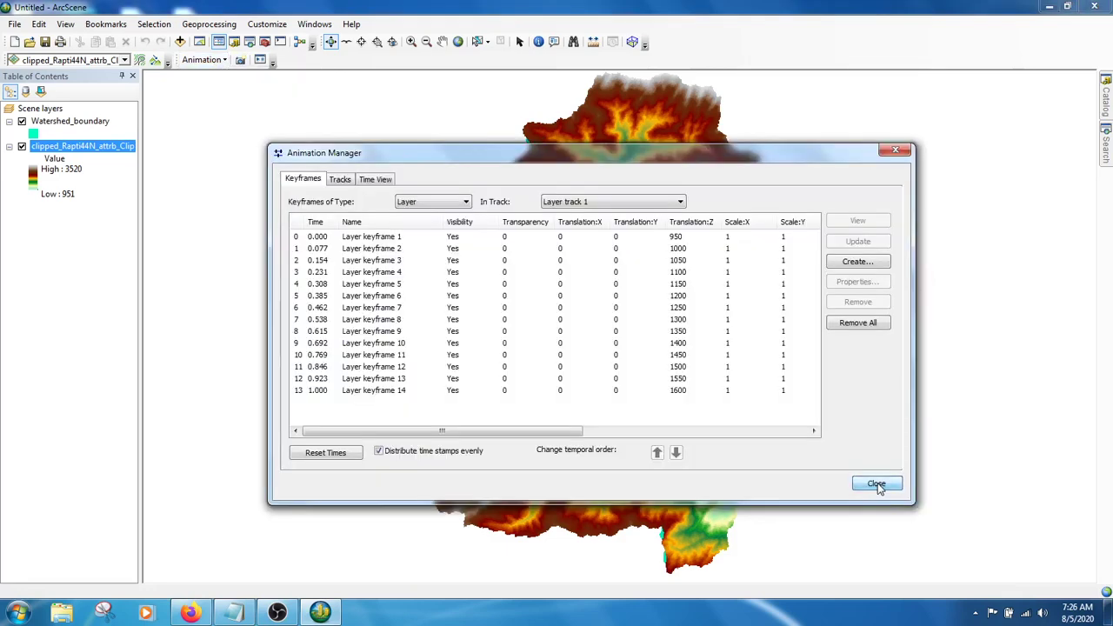
pyautogui.click(857, 262)
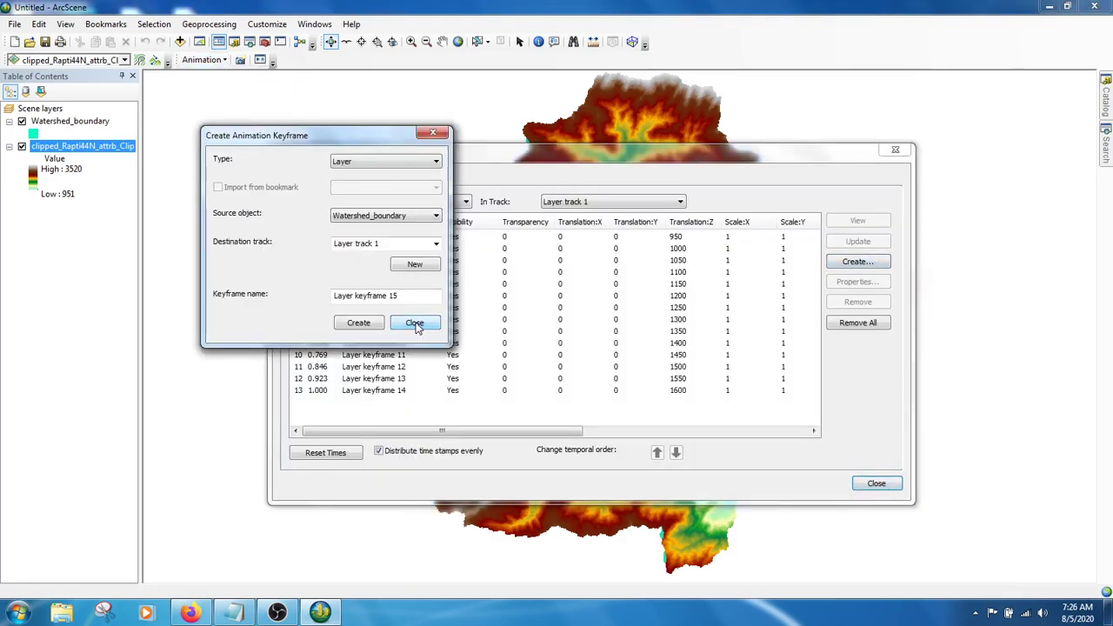
pyautogui.click(358, 323)
pyautogui.click(359, 323)
pyautogui.click(359, 322)
pyautogui.click(358, 323)
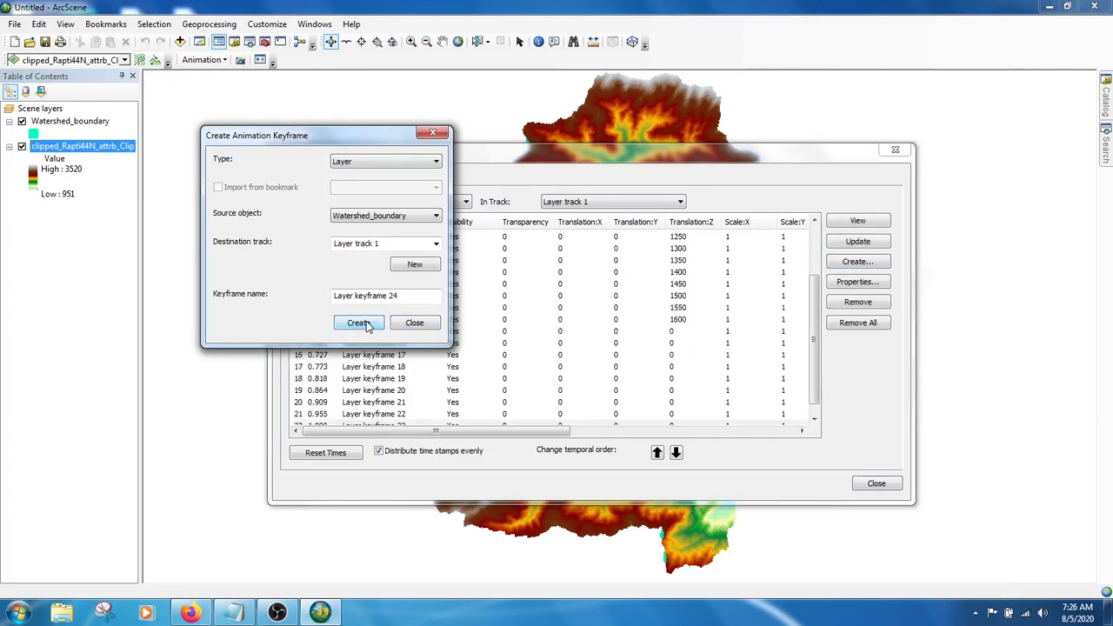
pyautogui.click(358, 323)
pyautogui.click(359, 323)
pyautogui.click(359, 323)
pyautogui.click(358, 323)
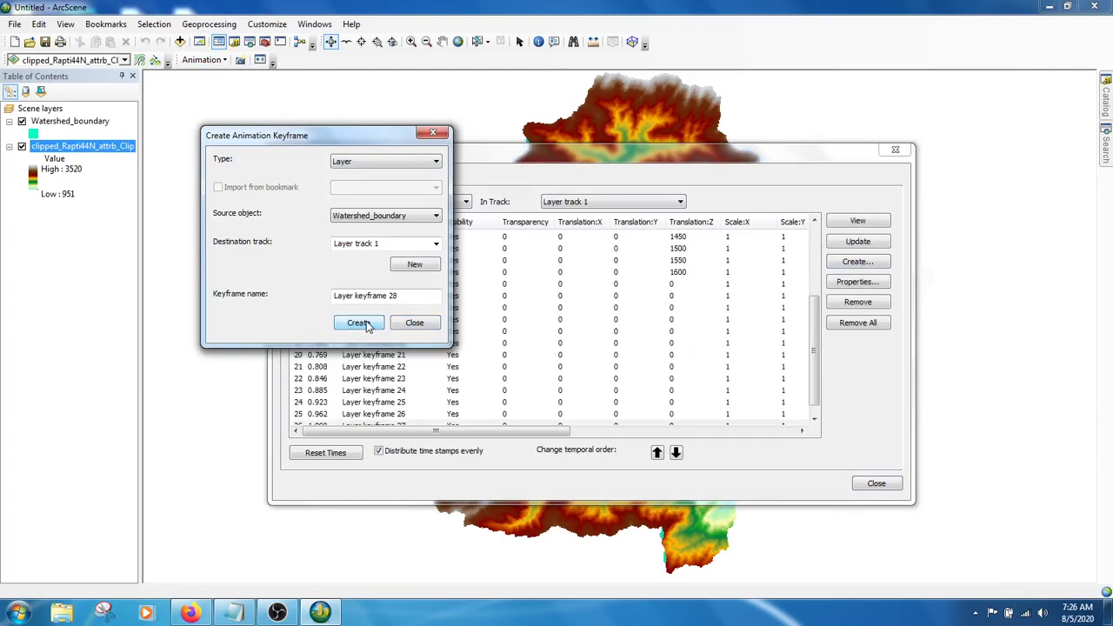
pyautogui.click(358, 323)
pyautogui.click(358, 323)
pyautogui.click(414, 322)
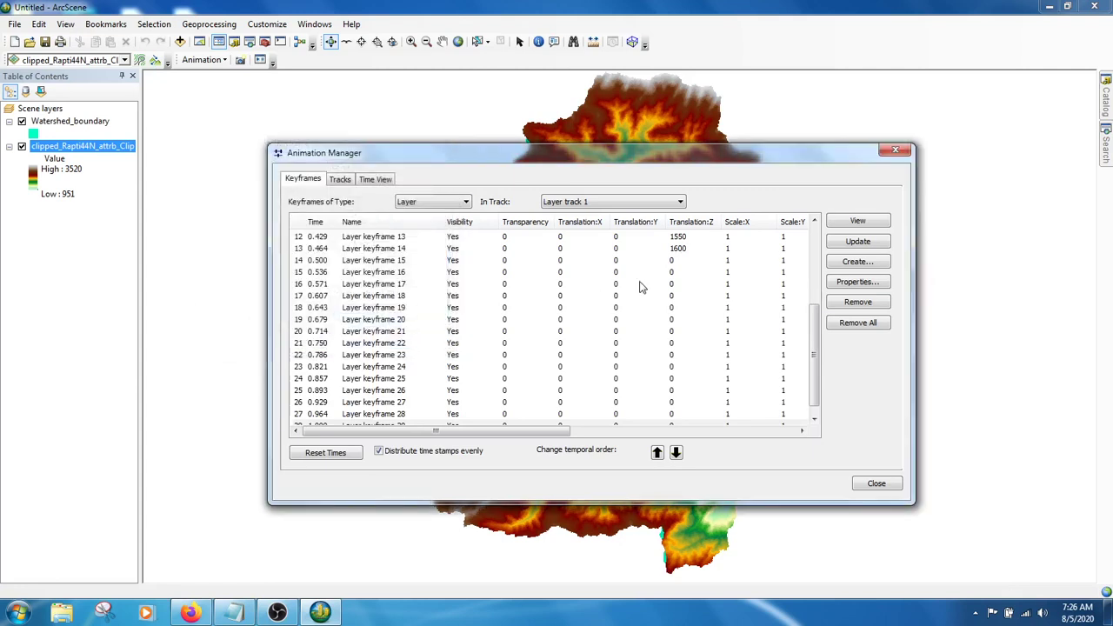
# Set the Translation:Z of layer keyframes 15 to 18 to 1650, 1700, 1750 and 1800.
pyautogui.doubleClick(685, 261)
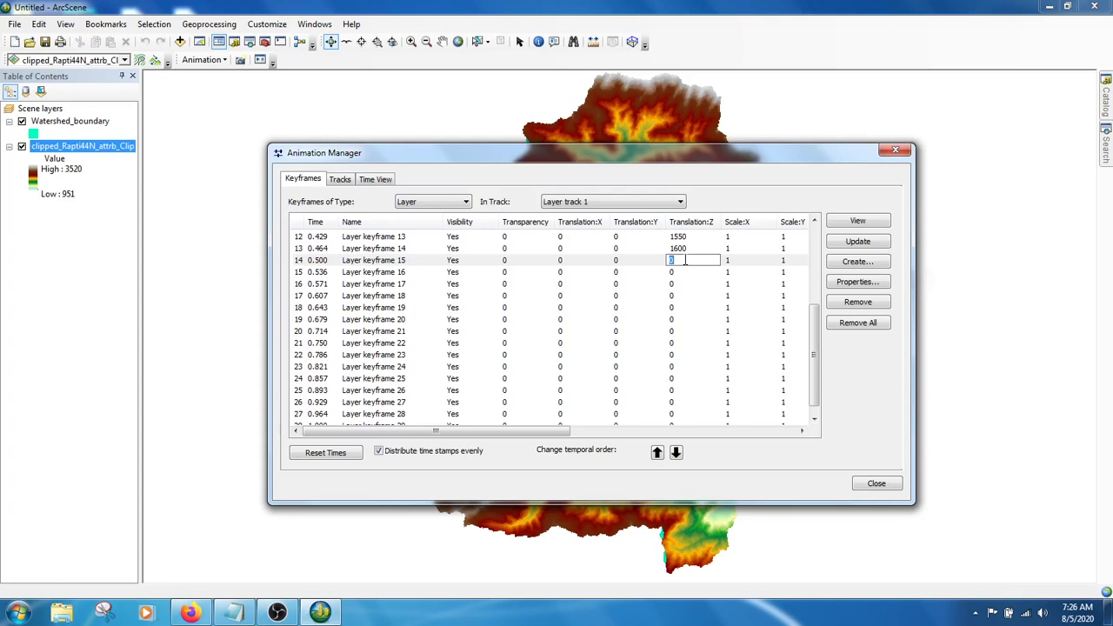
pyautogui.write('1650')
pyautogui.doubleClick(686, 268)
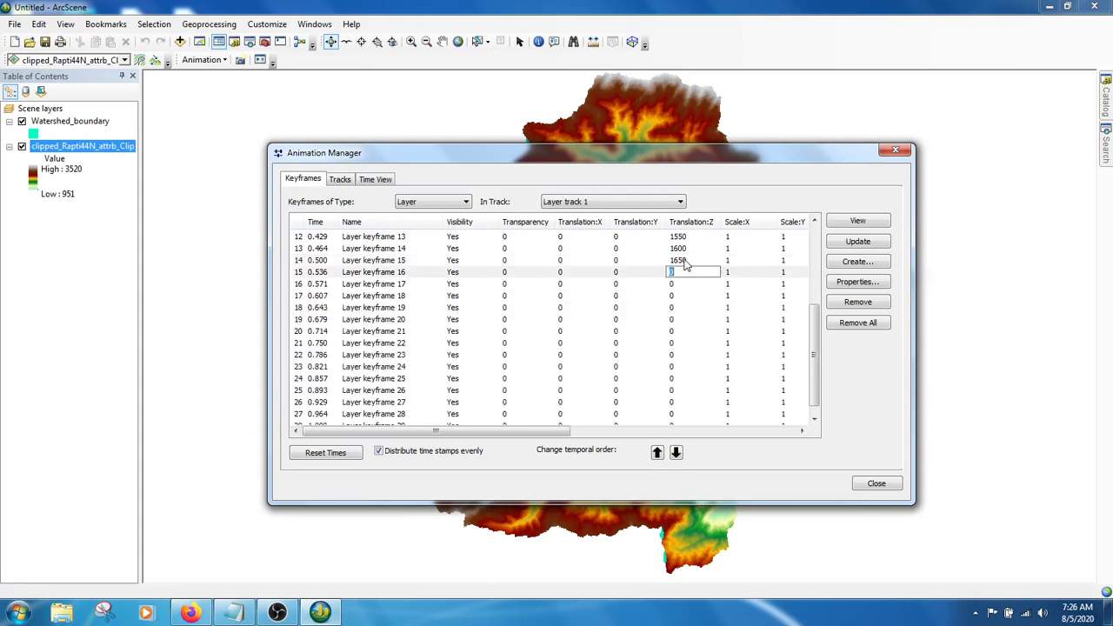
pyautogui.write('1700')
pyautogui.doubleClick(687, 284)
pyautogui.write('175')
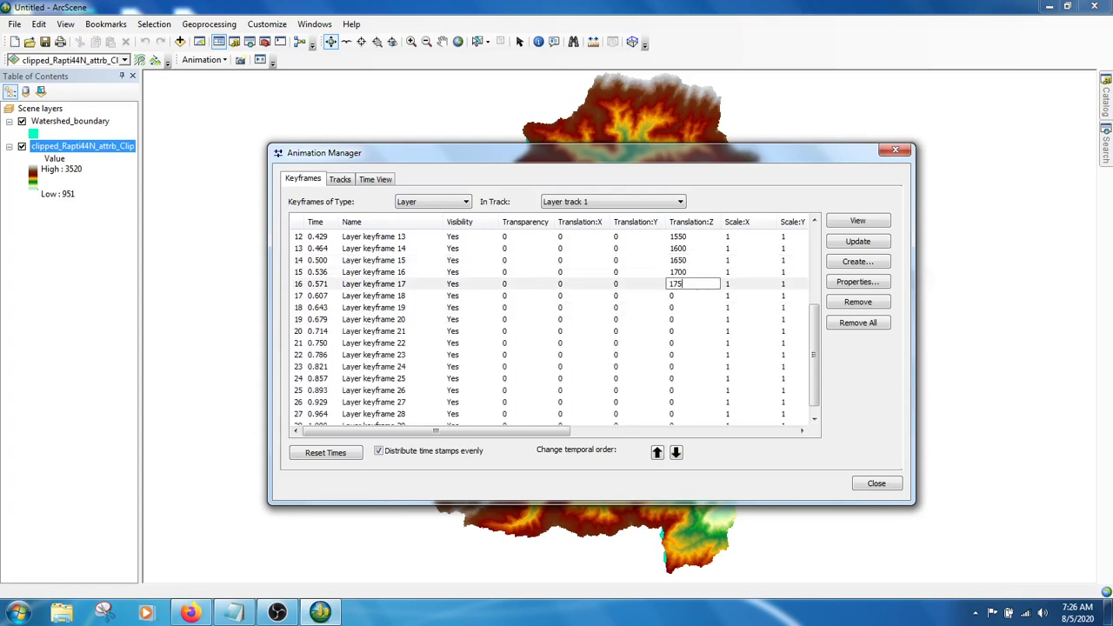
pyautogui.write('0')
pyautogui.doubleClick(687, 296)
pyautogui.write('1800')
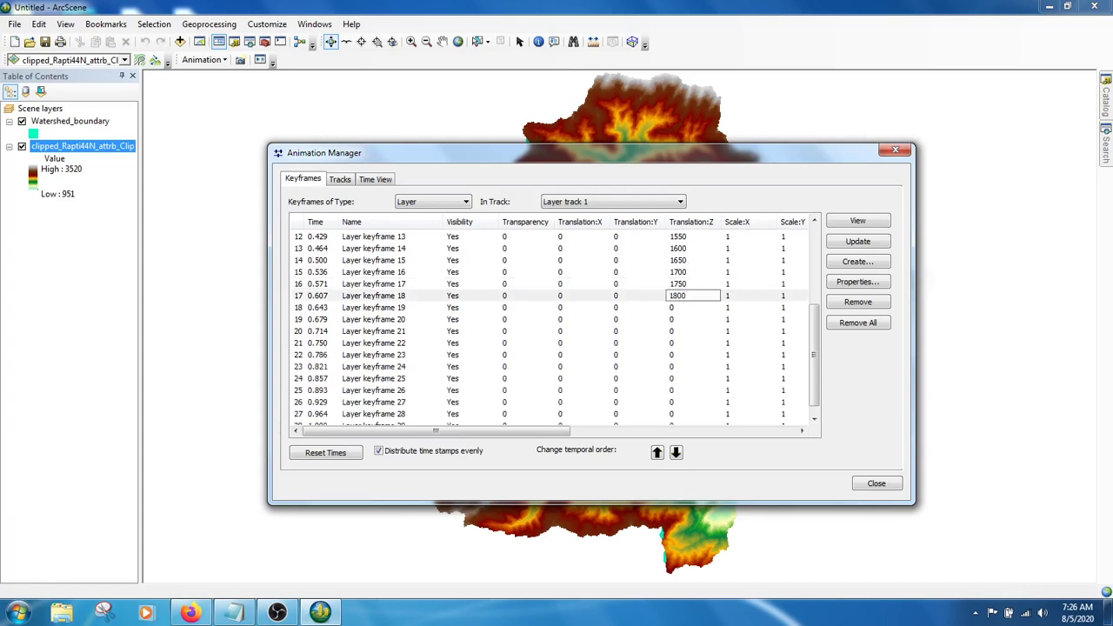
pyautogui.press('Down')
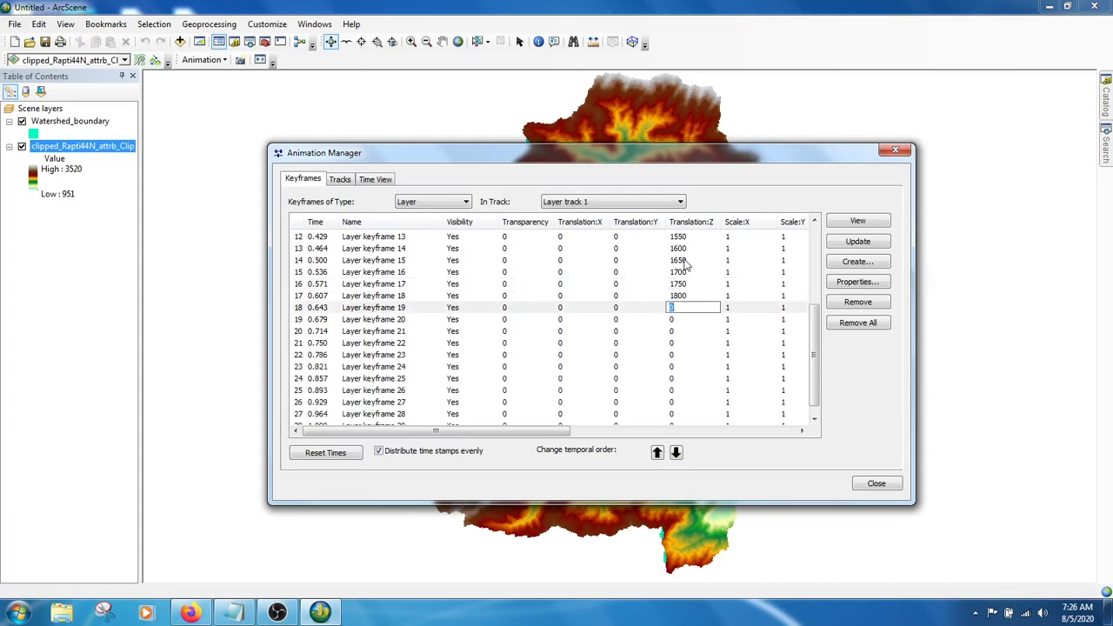
# Set the Translation:Z of layer keyframes 19 to 22 to 1850, 1900, 1950 and 2000.
pyautogui.write('185')
pyautogui.press('Down')
pyautogui.write('18')
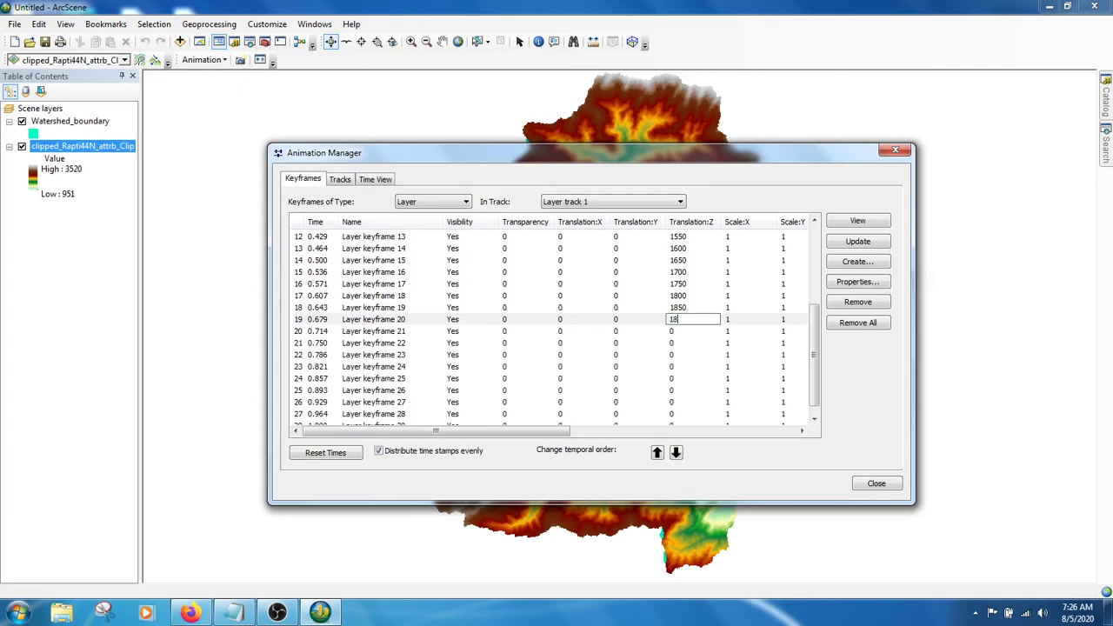
pyautogui.write('00')
pyautogui.press('Down')
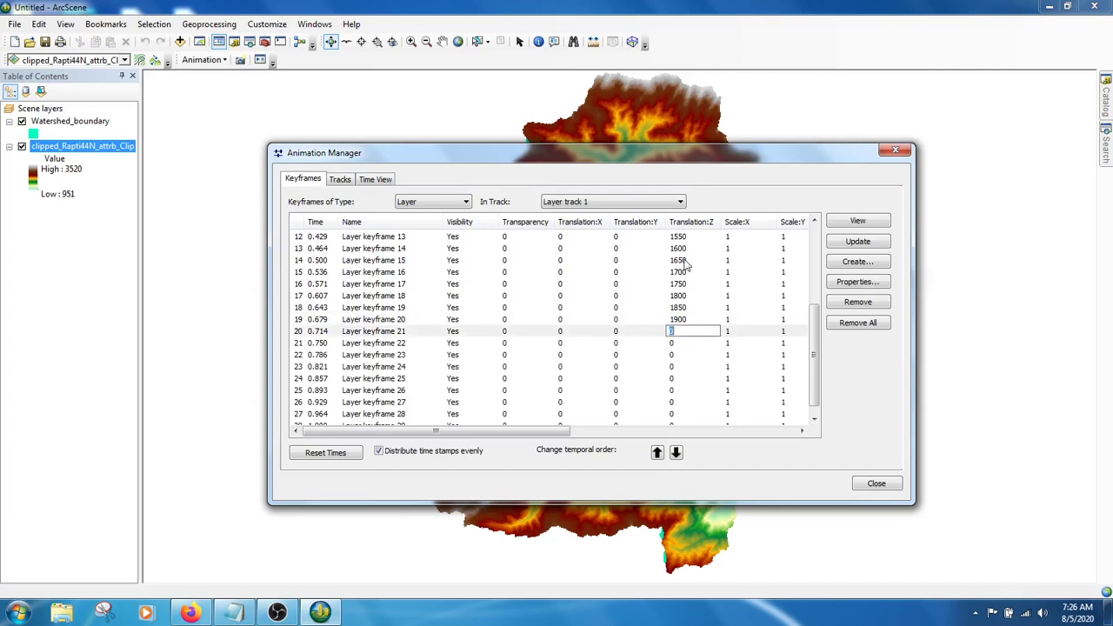
pyautogui.write('1950')
pyautogui.press('Down')
pyautogui.write('20')
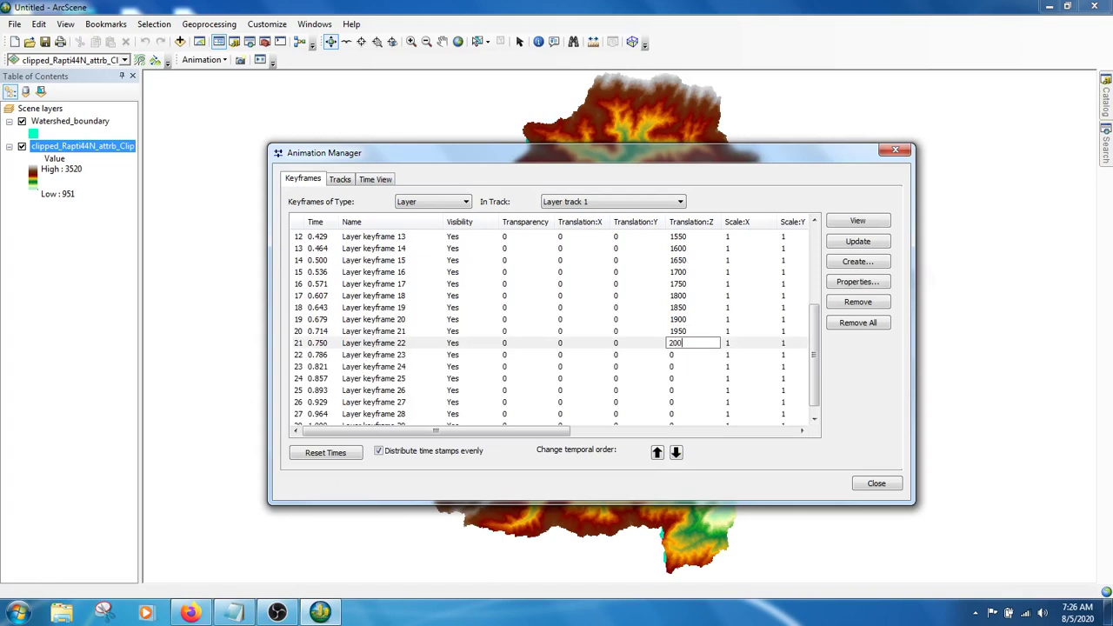
pyautogui.press('Down')
# Set the Translation:Z of layer keyframes 23 to 26 to 2050, 2100, 2150 and 2200.
pyautogui.write('20')
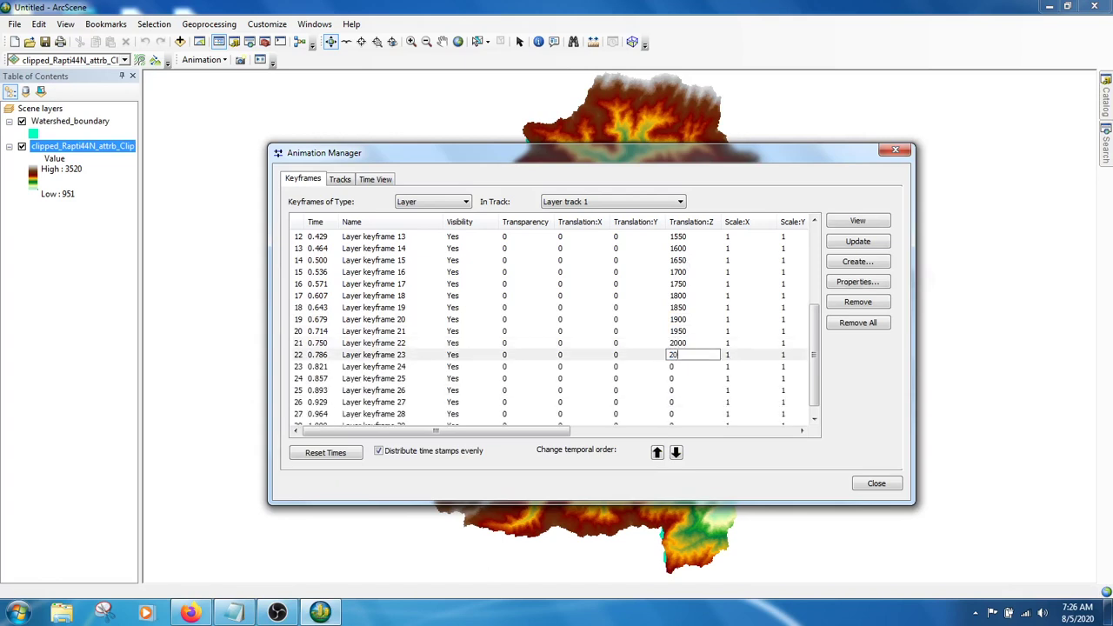
pyautogui.press('Down')
pyautogui.write('21')
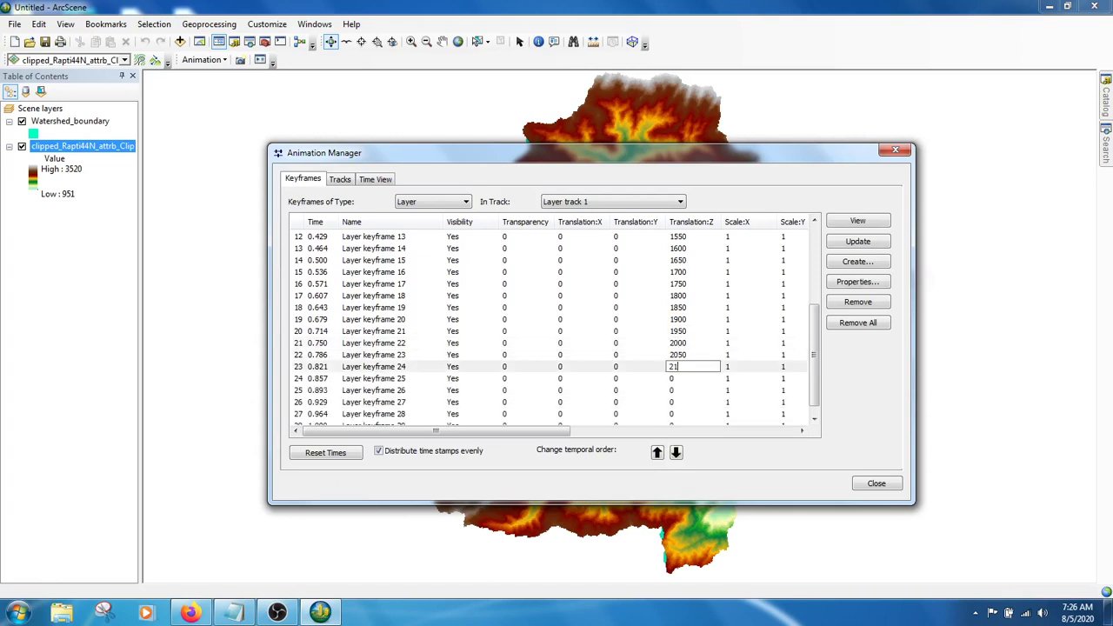
pyautogui.write('00')
pyautogui.press('Down')
pyautogui.write('2')
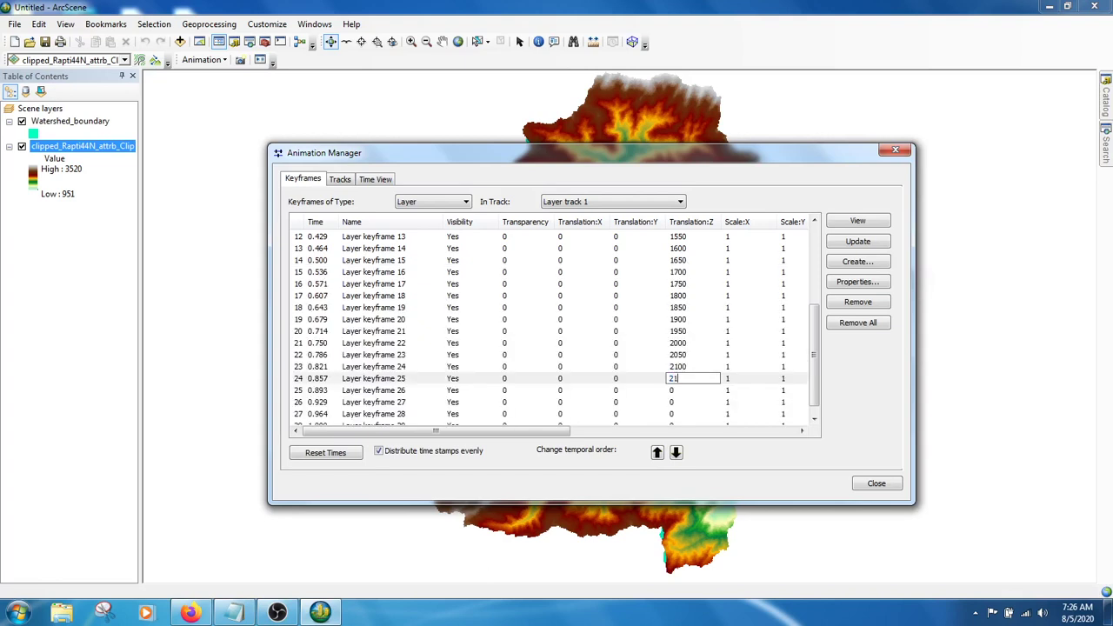
pyautogui.write('150')
pyautogui.press('Down')
pyautogui.write('22')
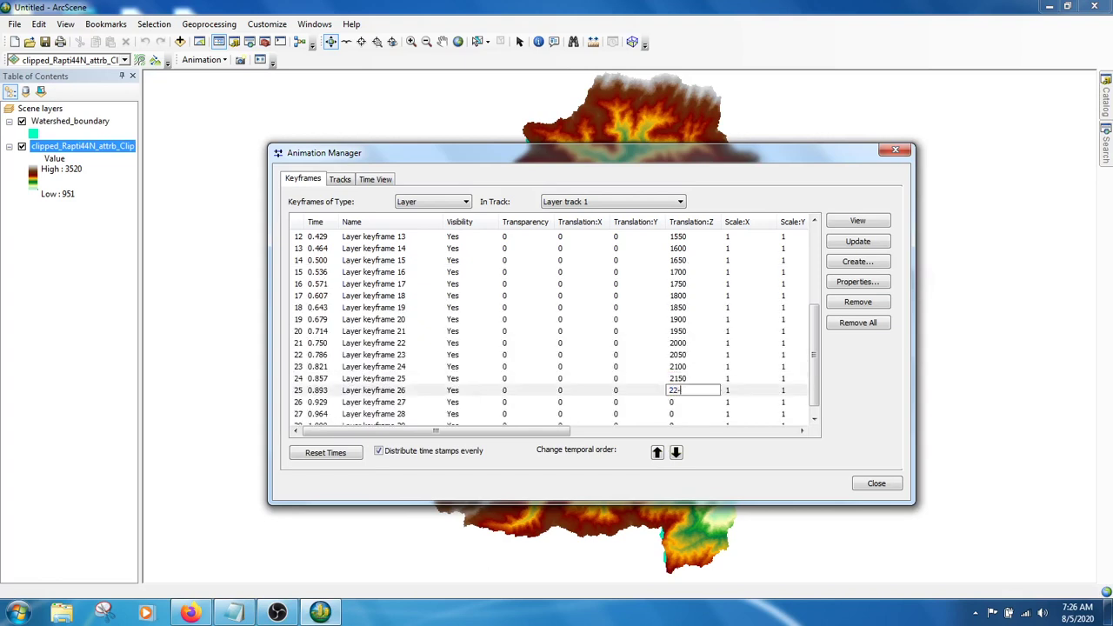
pyautogui.press('Down')
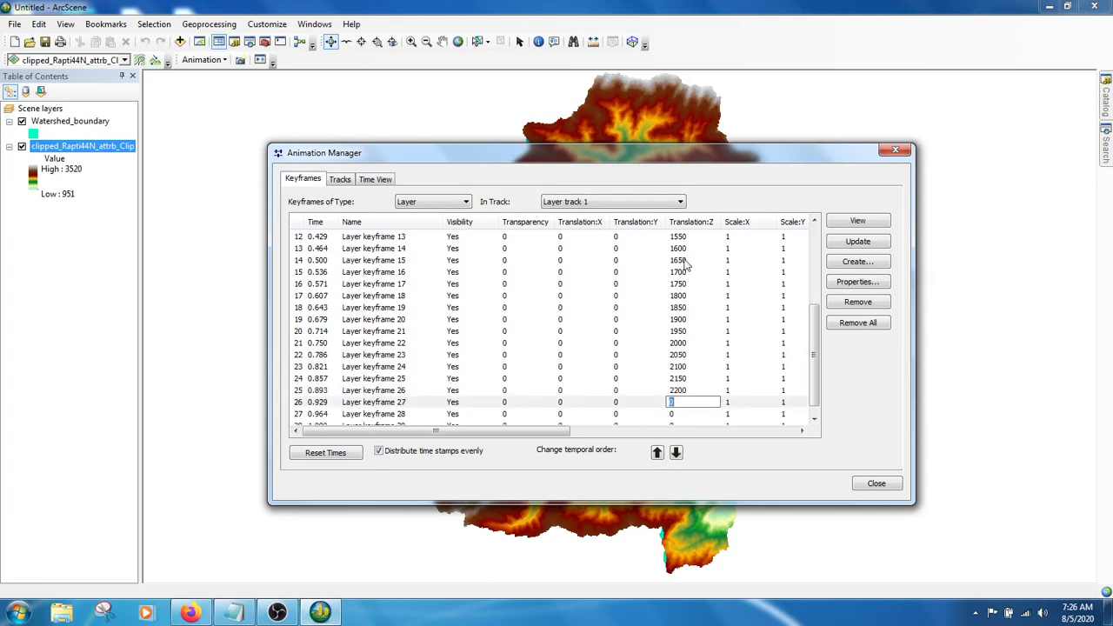
# Set the Translation:Z of layer keyframes 27 to 29 to 2250, 2300 and 2350.
pyautogui.write('2250')
pyautogui.press('Down')
pyautogui.write('2300')
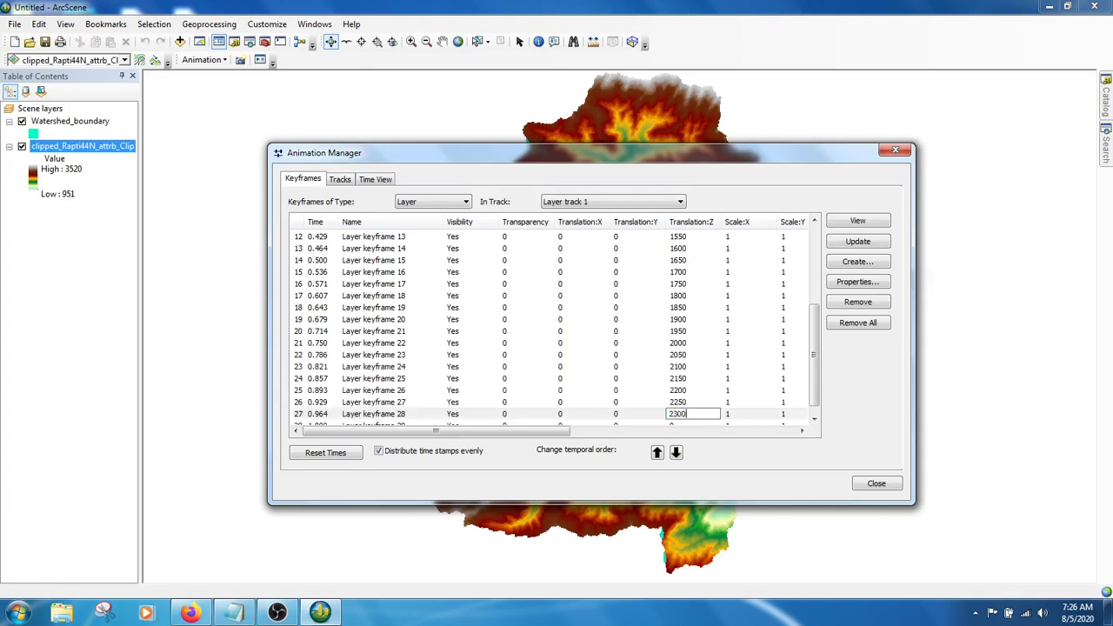
pyautogui.press('Down')
pyautogui.write('23')
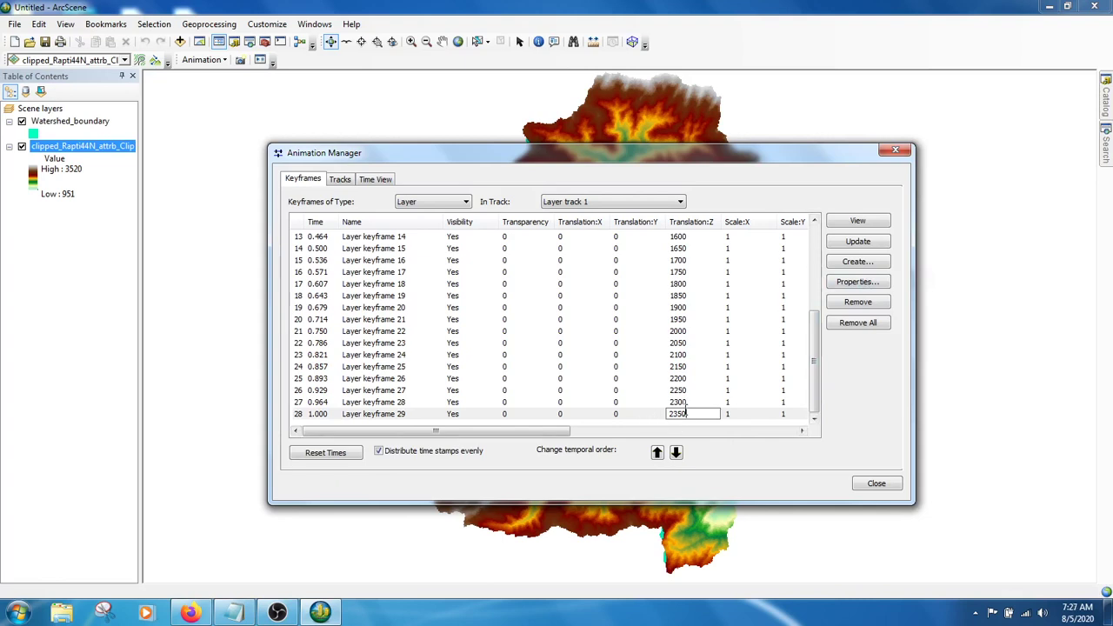
pyautogui.click(694, 401)
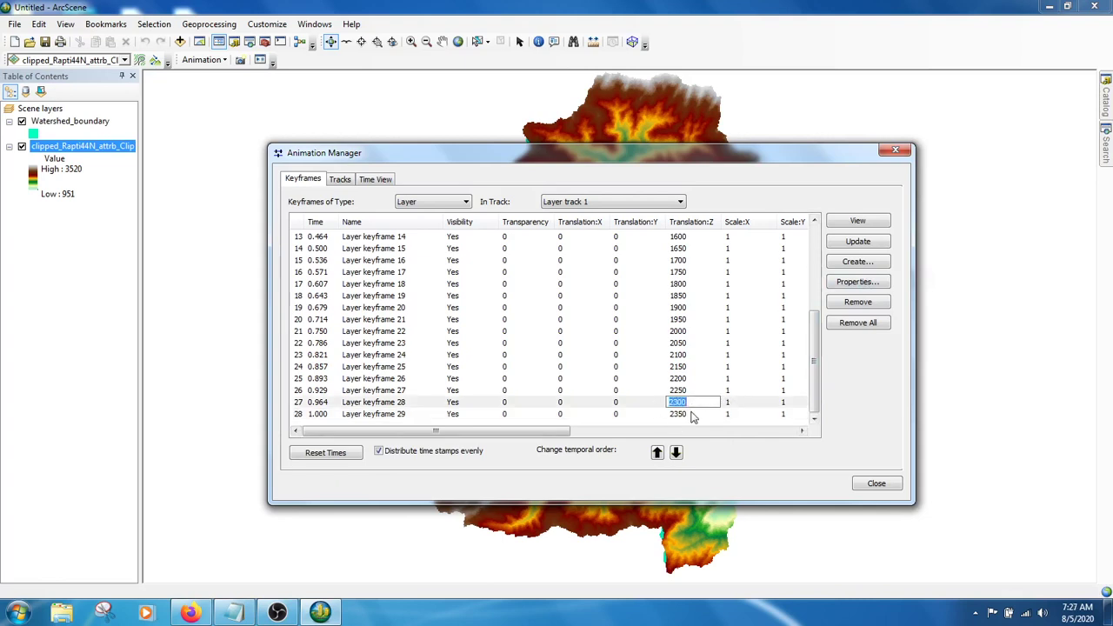
pyautogui.click(693, 414)
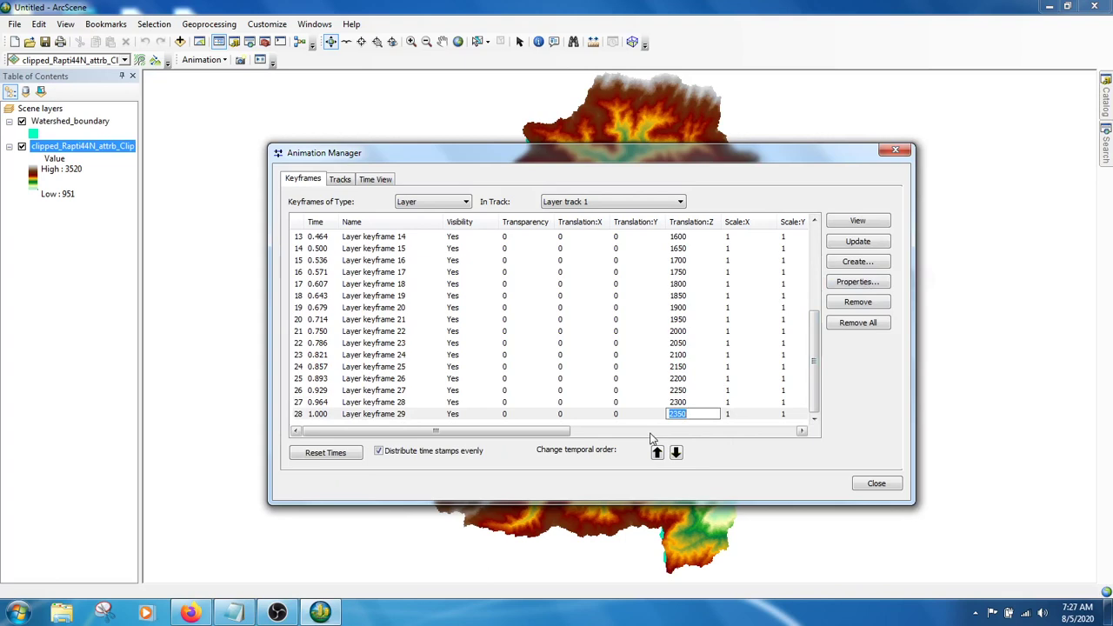
# Create 12 more Watershed_boundary layer keyframes, 30 to 41, in Layer track 1.
pyautogui.click(857, 261)
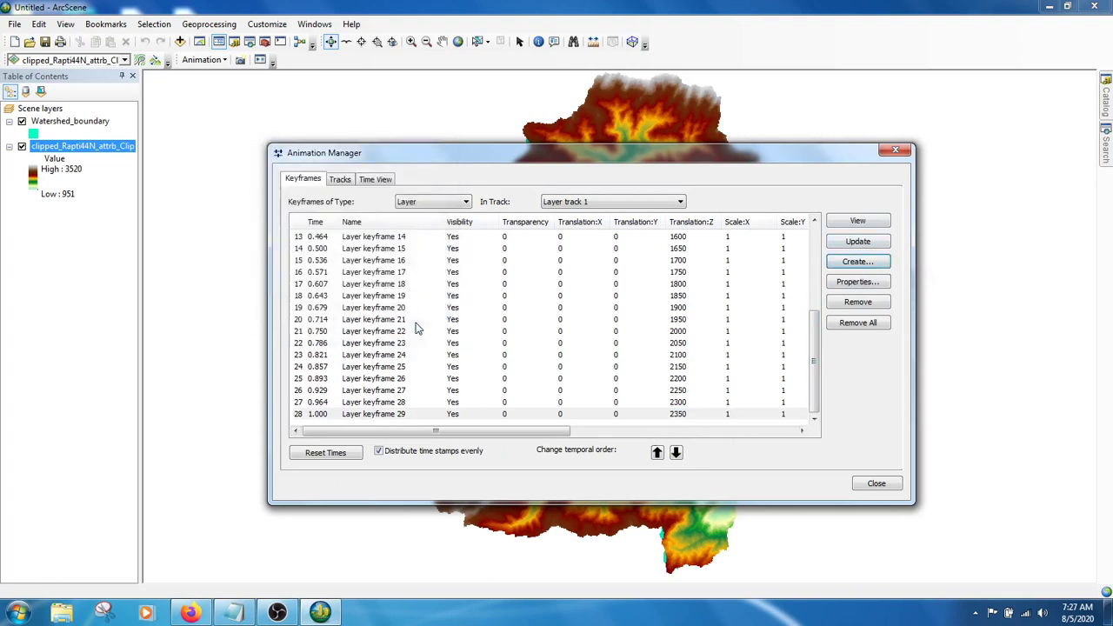
pyautogui.click(840, 264)
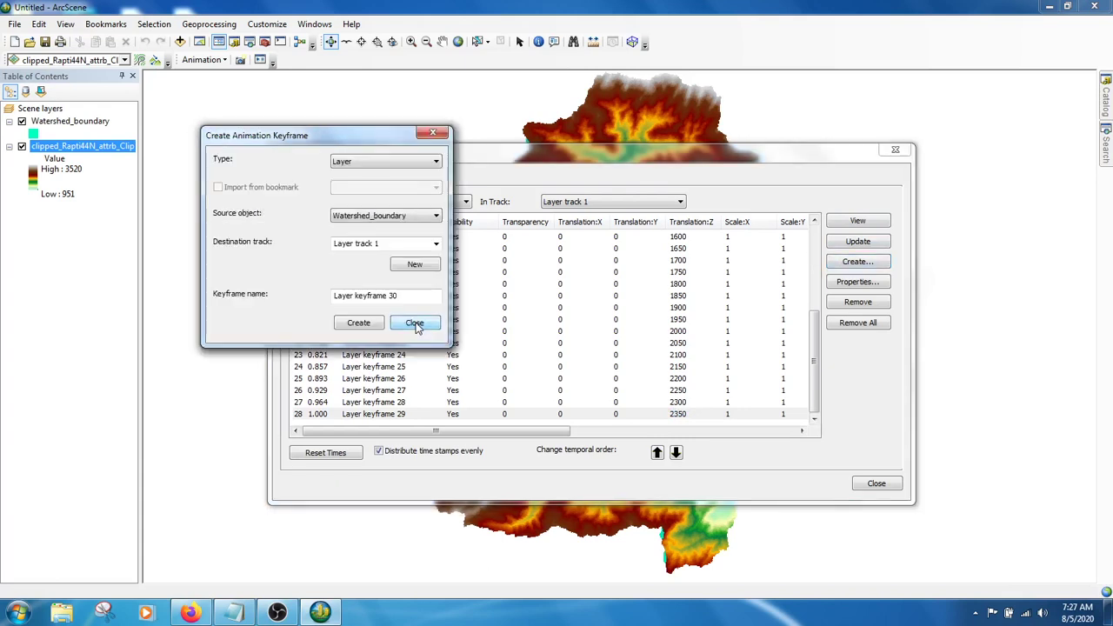
pyautogui.click(358, 323)
pyautogui.click(358, 323)
pyautogui.click(358, 322)
pyautogui.click(358, 322)
pyautogui.click(359, 322)
pyautogui.click(359, 323)
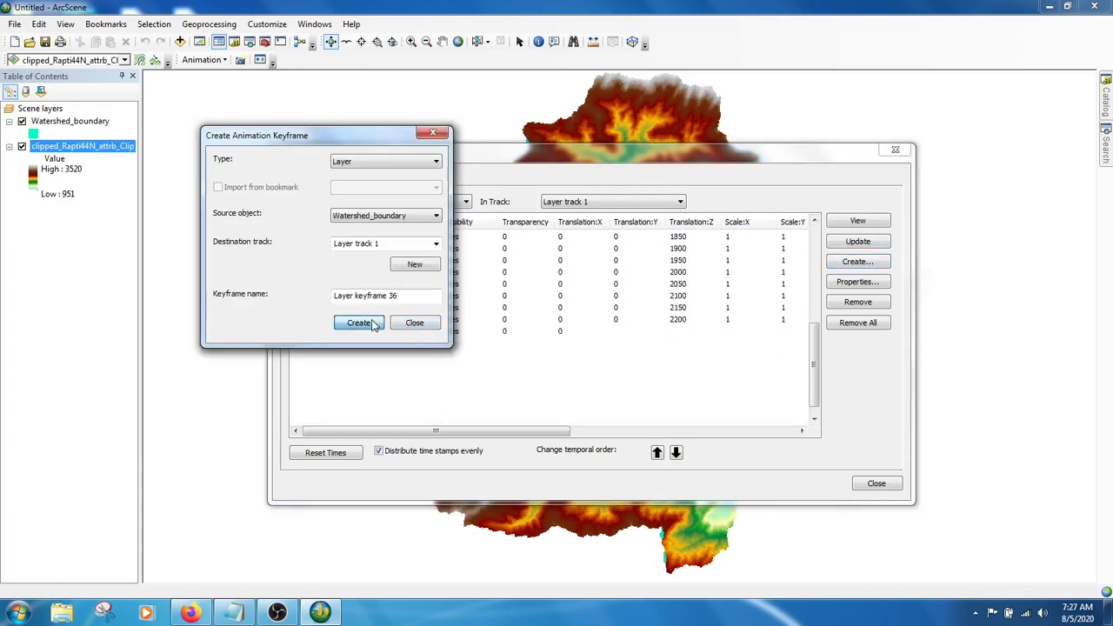
pyautogui.click(359, 323)
pyautogui.click(358, 323)
pyautogui.click(359, 323)
pyautogui.click(358, 323)
pyautogui.click(358, 322)
pyautogui.click(358, 323)
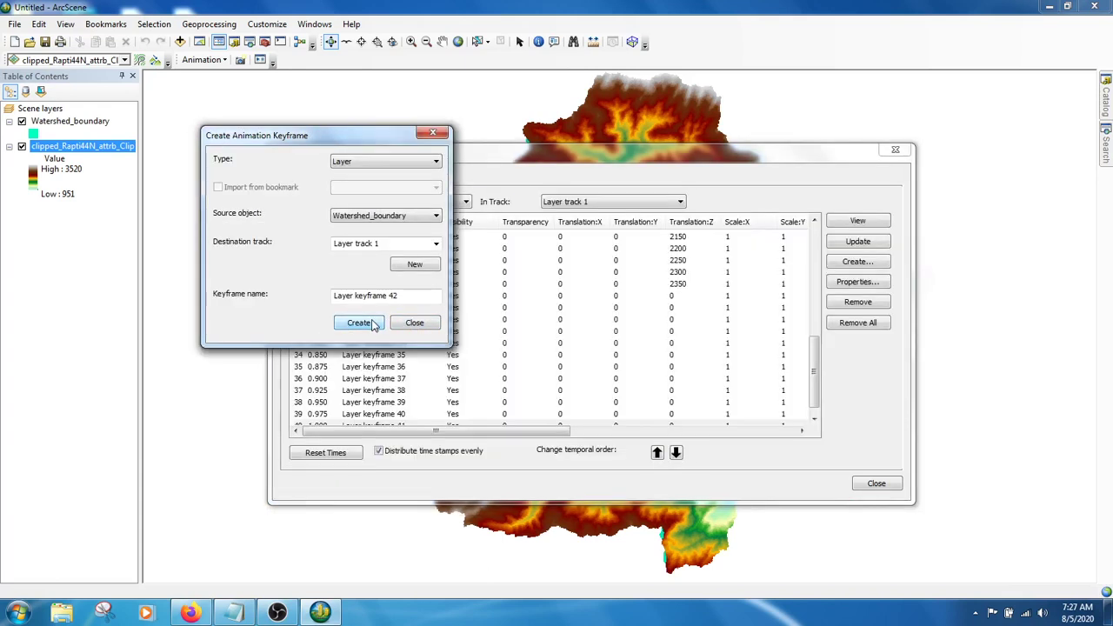
pyautogui.click(414, 323)
# Set the Translation:Z of layer keyframes 30 to 32 to 2400, 2450 and 2500.
pyautogui.click(678, 296)
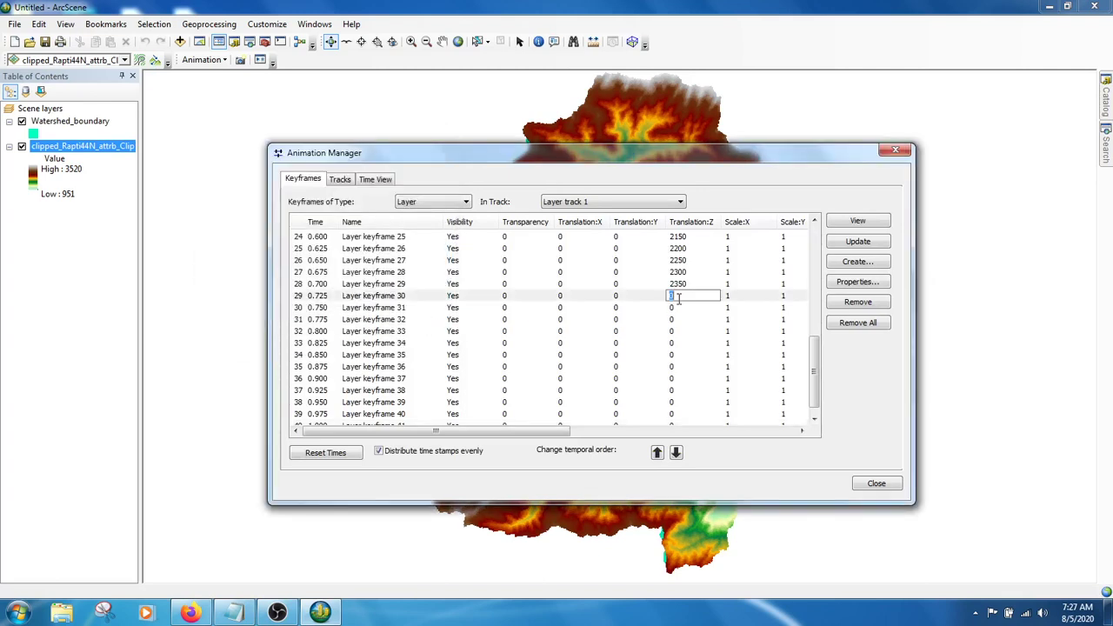
pyautogui.write('2400')
pyautogui.click(681, 305)
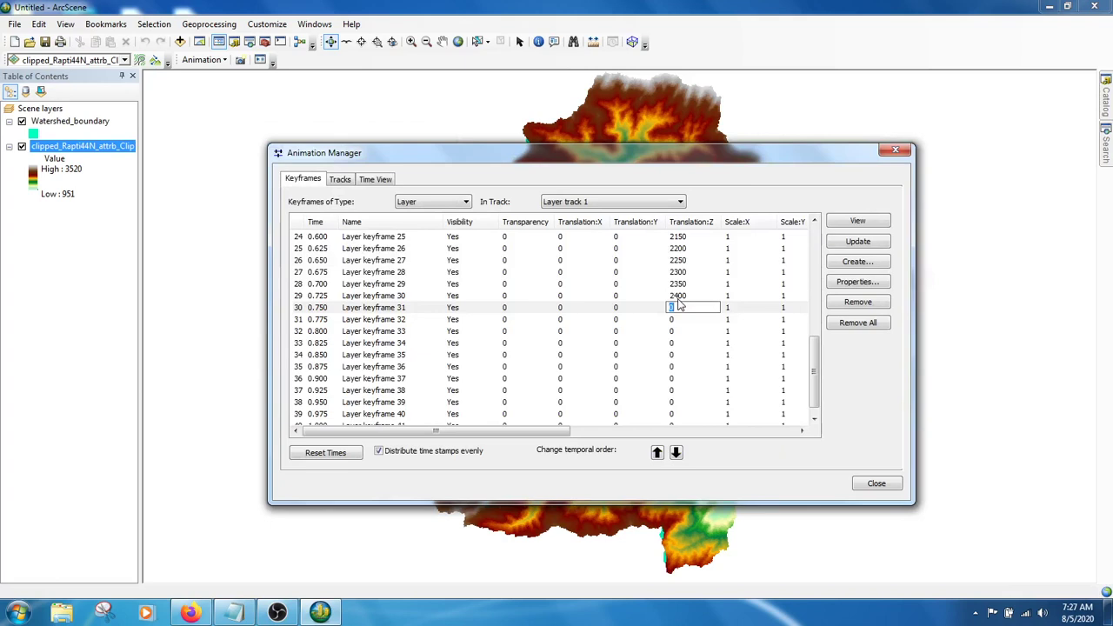
pyautogui.write('2450')
pyautogui.click(693, 319)
pyautogui.write('2500')
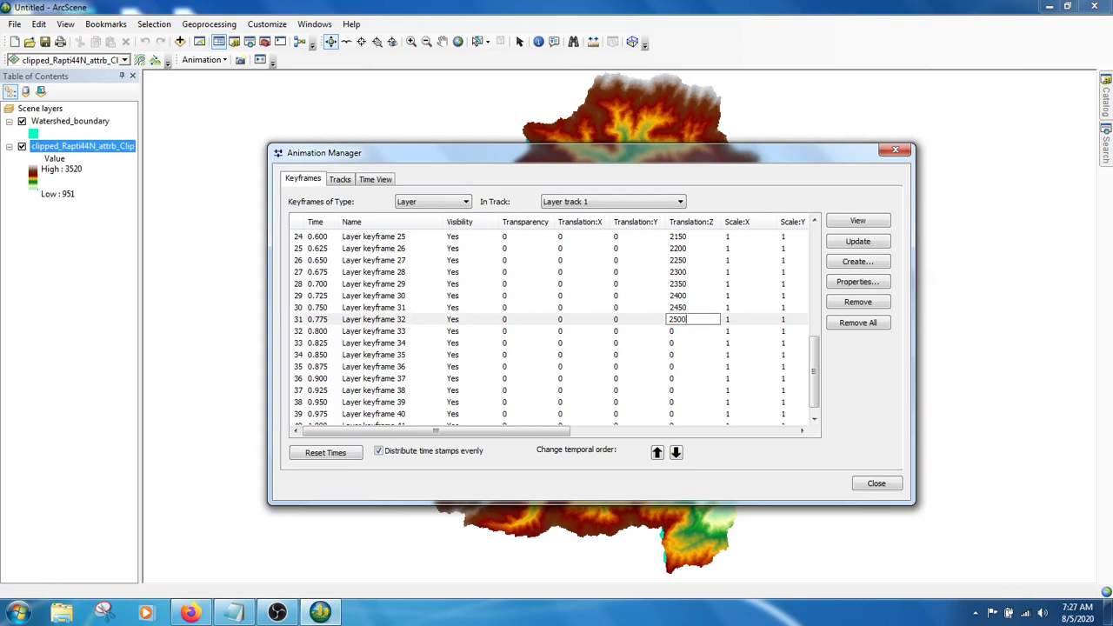
pyautogui.press('Down')
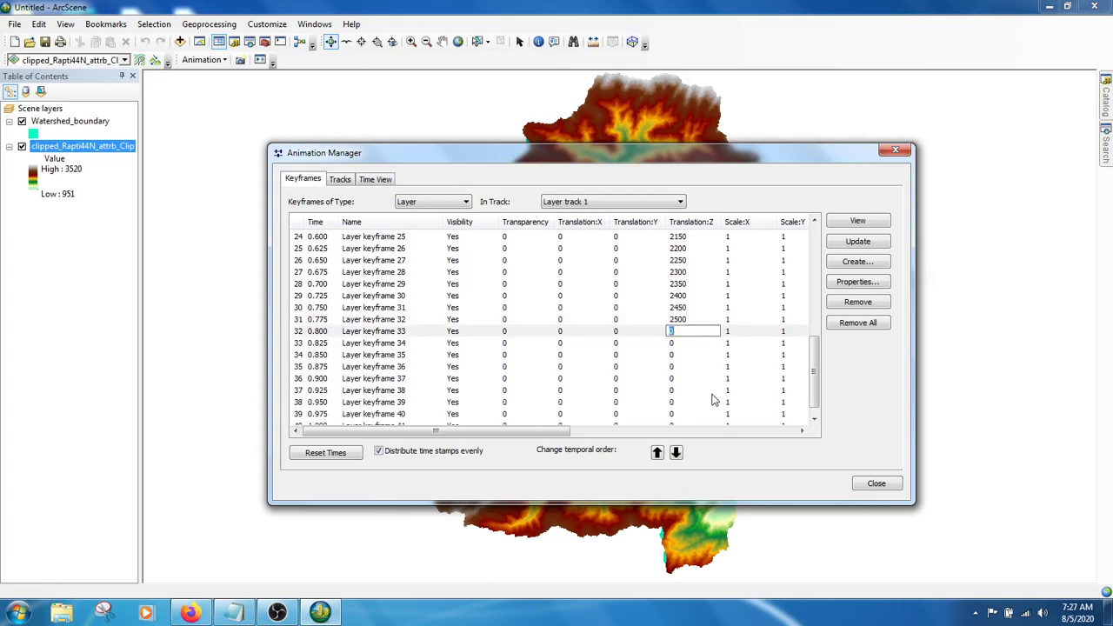
# Set the Translation:Z of layer keyframes 33 to 36 to the descending values 2450, 2400, 2350 and 2300.
pyautogui.write('2450')
pyautogui.press('Down')
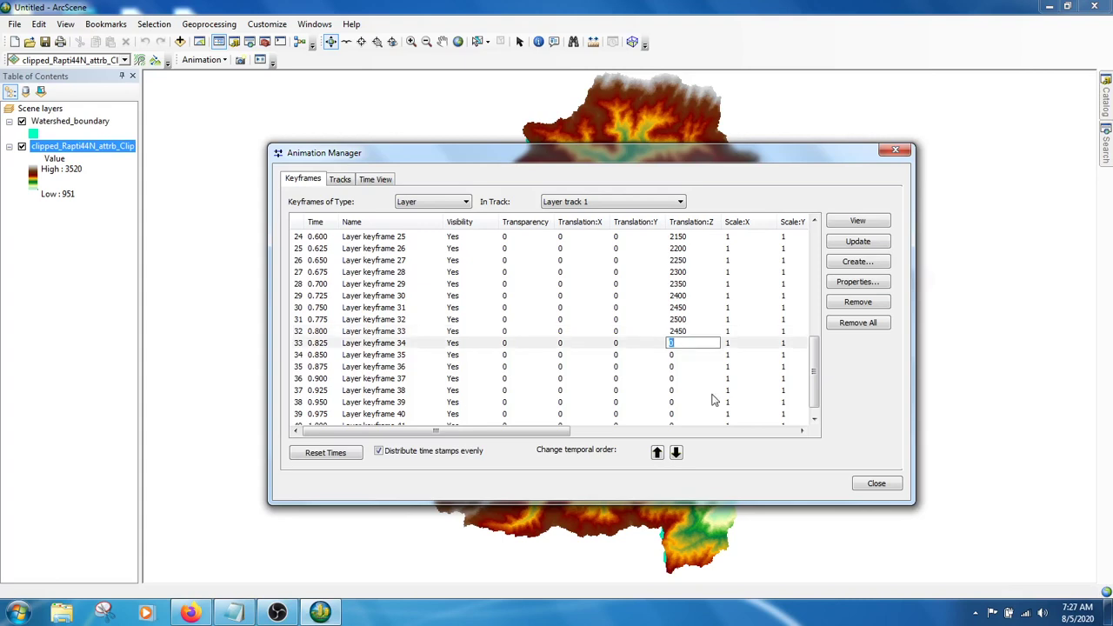
pyautogui.write('2400')
pyautogui.press('Down')
pyautogui.write('2')
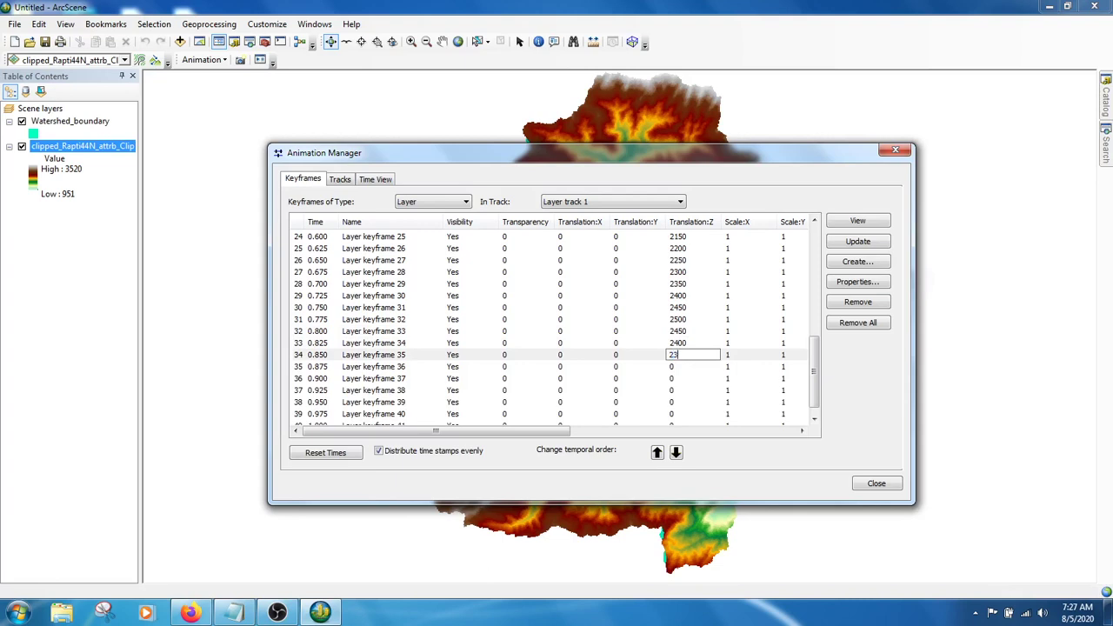
pyautogui.press('Down')
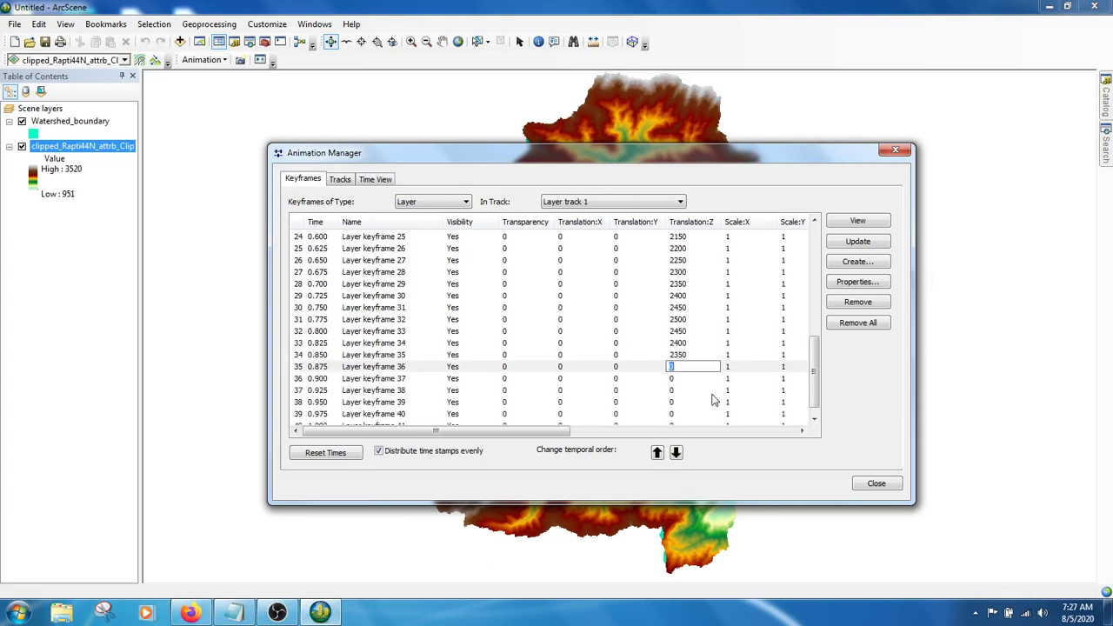
pyautogui.write('2300')
pyautogui.press('Down')
# Set the Translation:Z of layer keyframes 37 to 41 to 2250, 2200, 2150, 2100 and 2050.
pyautogui.write('2')
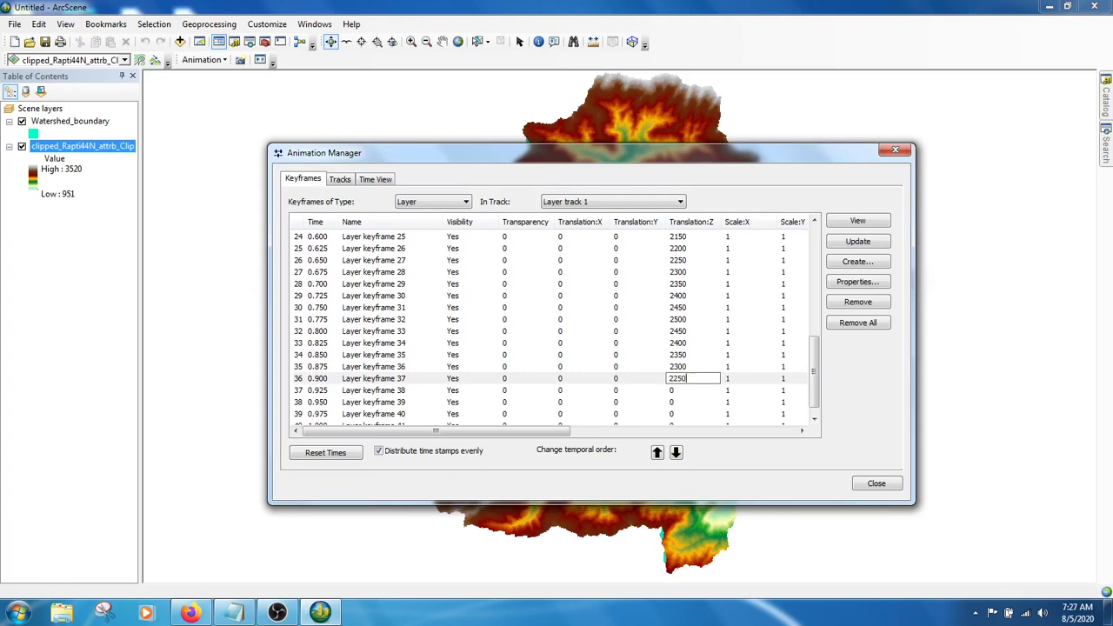
pyautogui.press('Down')
pyautogui.write('2200')
pyautogui.press('Down')
pyautogui.write('2')
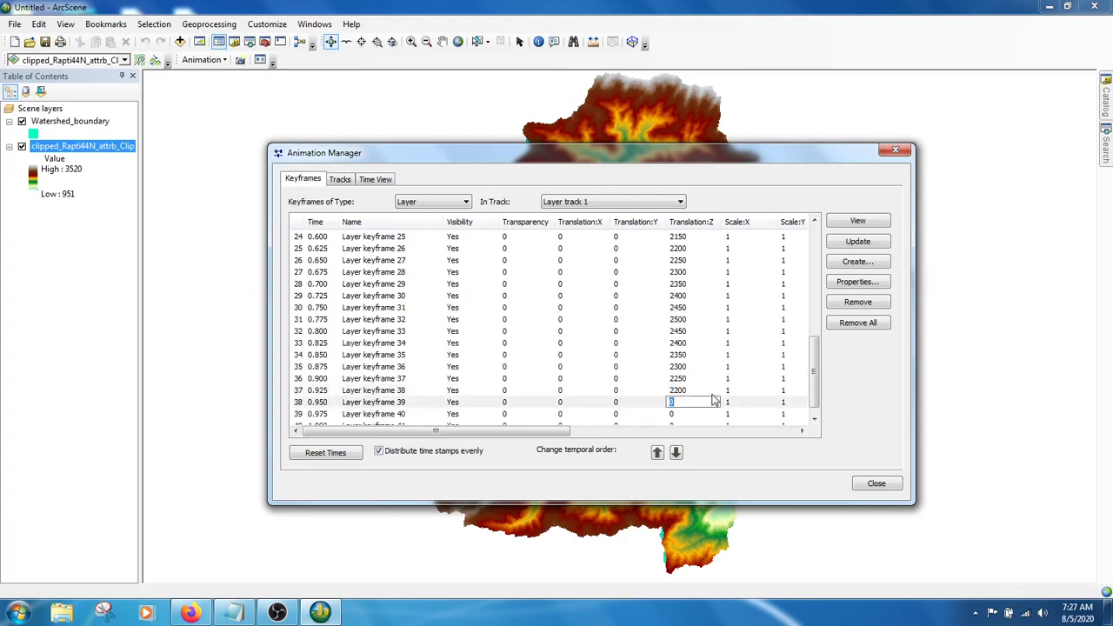
pyautogui.write('150')
pyautogui.press('Down')
pyautogui.write('2100')
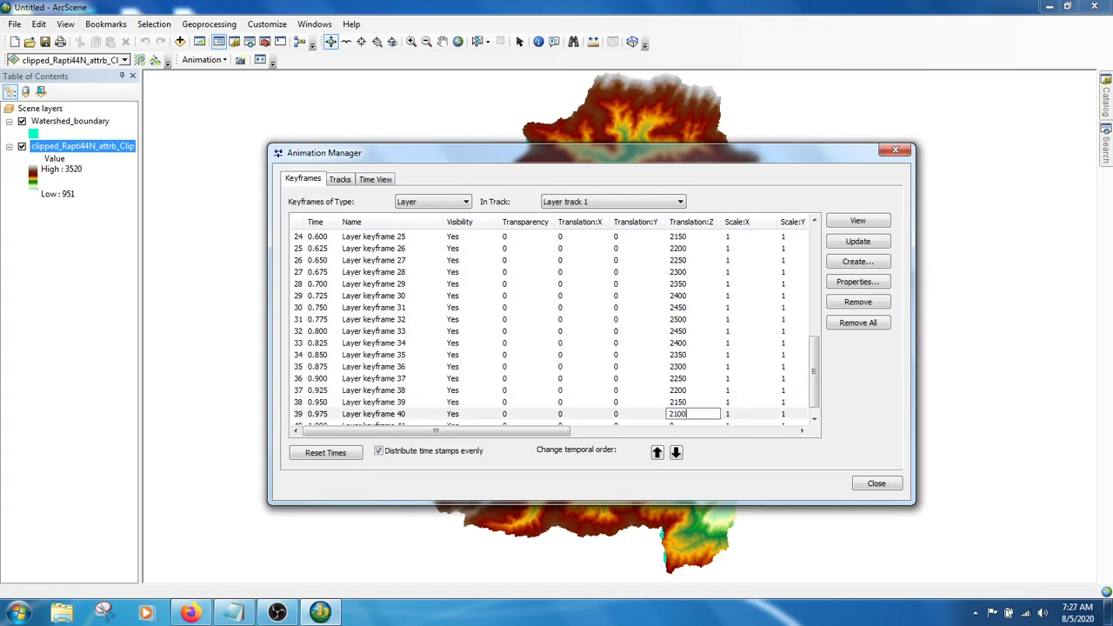
pyautogui.press('Down')
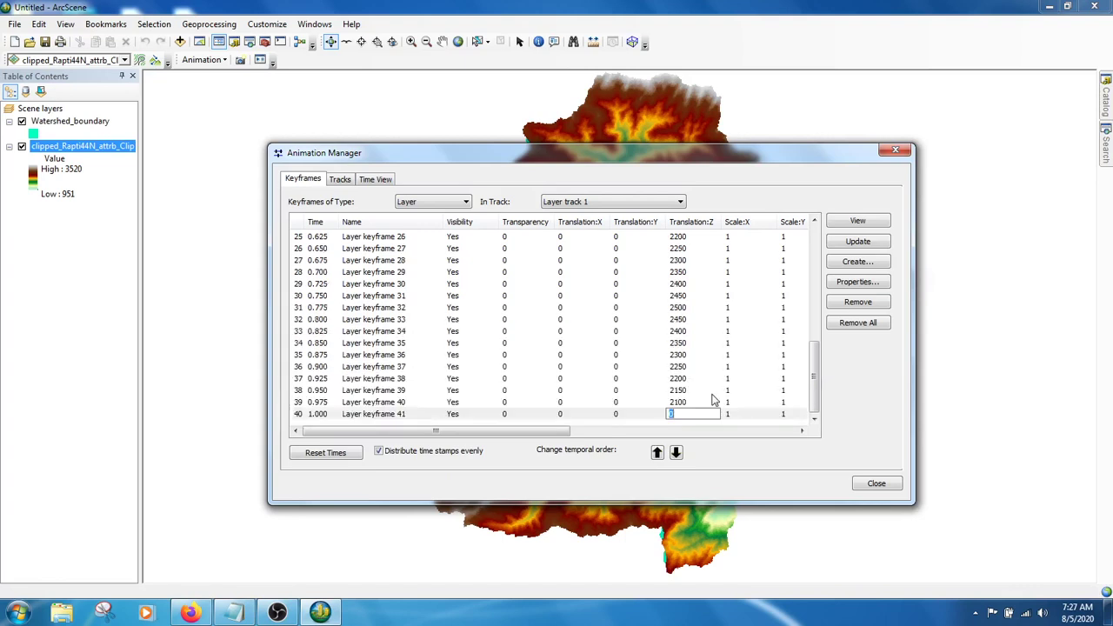
pyautogui.write('2050')
# Create 15 more Watershed_boundary layer keyframes, 42 to 56, in Layer track 1.
pyautogui.click(853, 265)
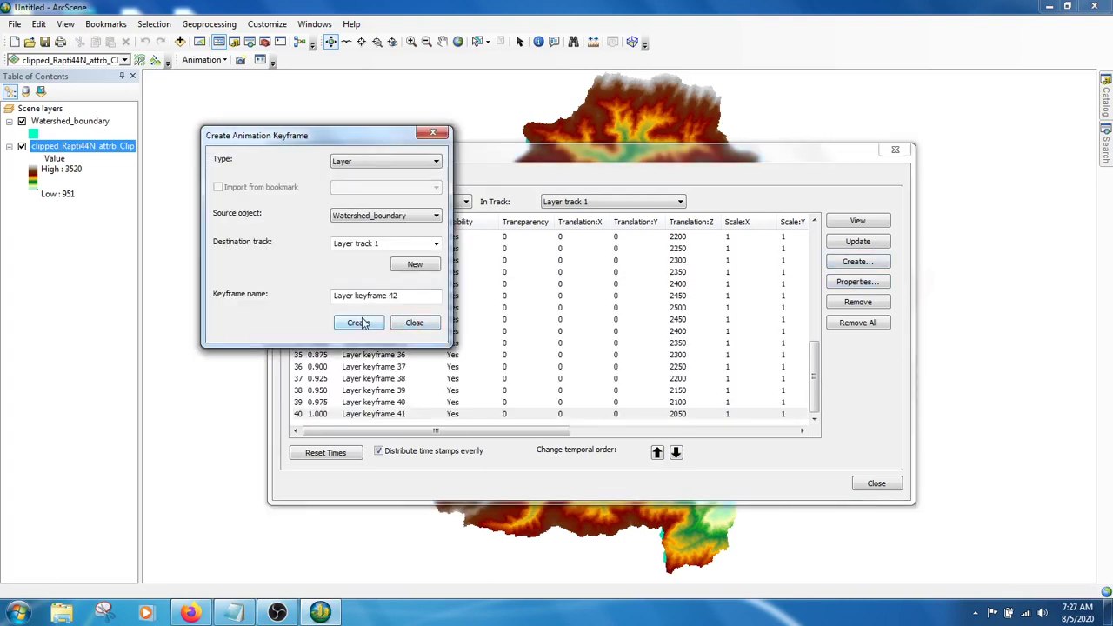
pyautogui.click(363, 323)
pyautogui.click(363, 323)
pyautogui.click(364, 323)
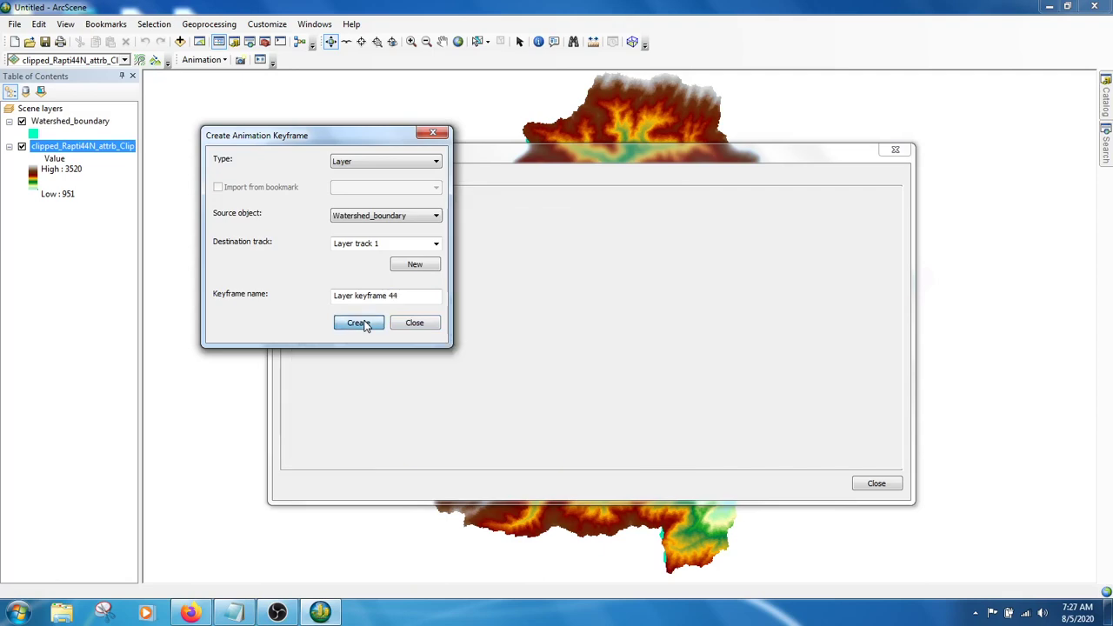
pyautogui.click(364, 324)
pyautogui.click(364, 324)
pyautogui.click(363, 324)
pyautogui.click(364, 323)
pyautogui.click(363, 323)
pyautogui.click(364, 324)
pyautogui.click(364, 323)
pyautogui.click(364, 324)
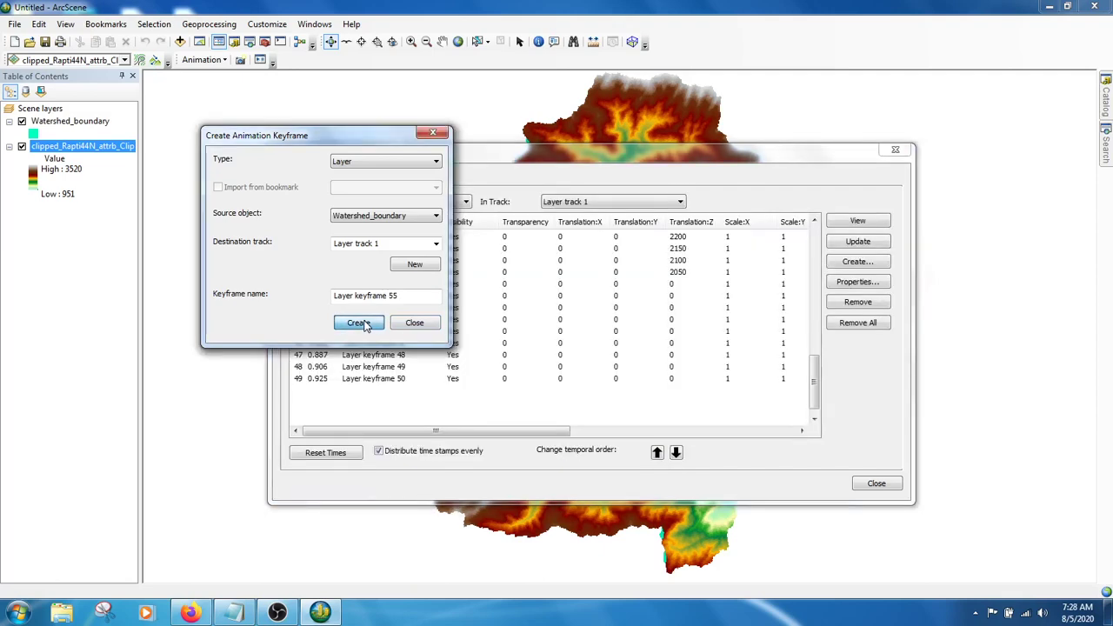
pyautogui.click(364, 324)
pyautogui.click(364, 323)
pyautogui.click(364, 323)
pyautogui.click(364, 324)
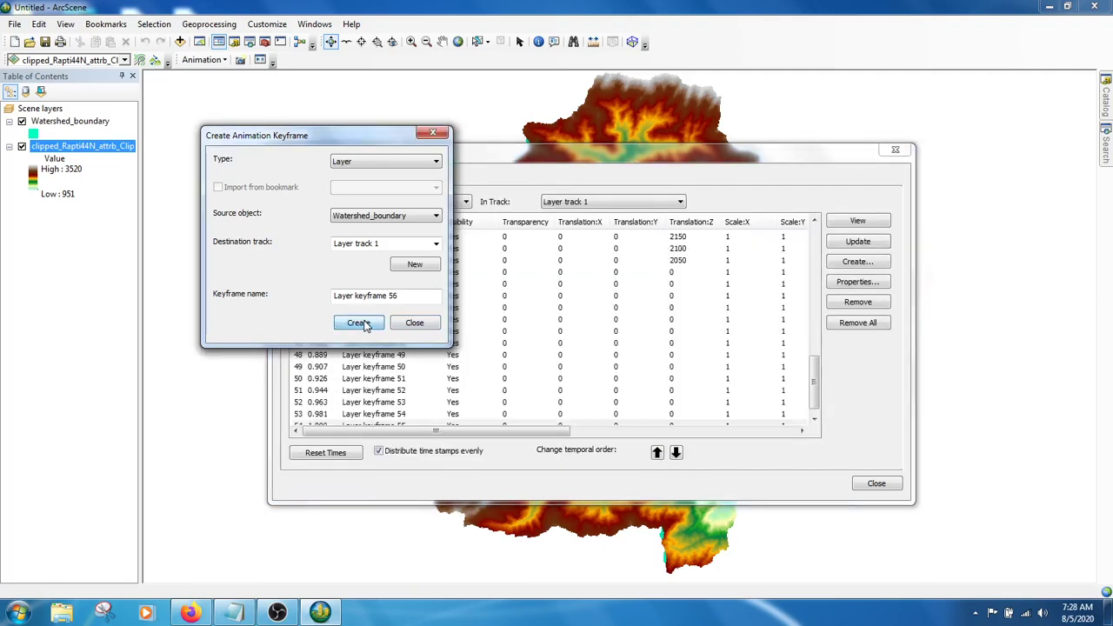
# Set the Translation:Z of layer keyframes 42 to 44 to 2000, 1950 and 1900.
pyautogui.doubleClick(677, 260)
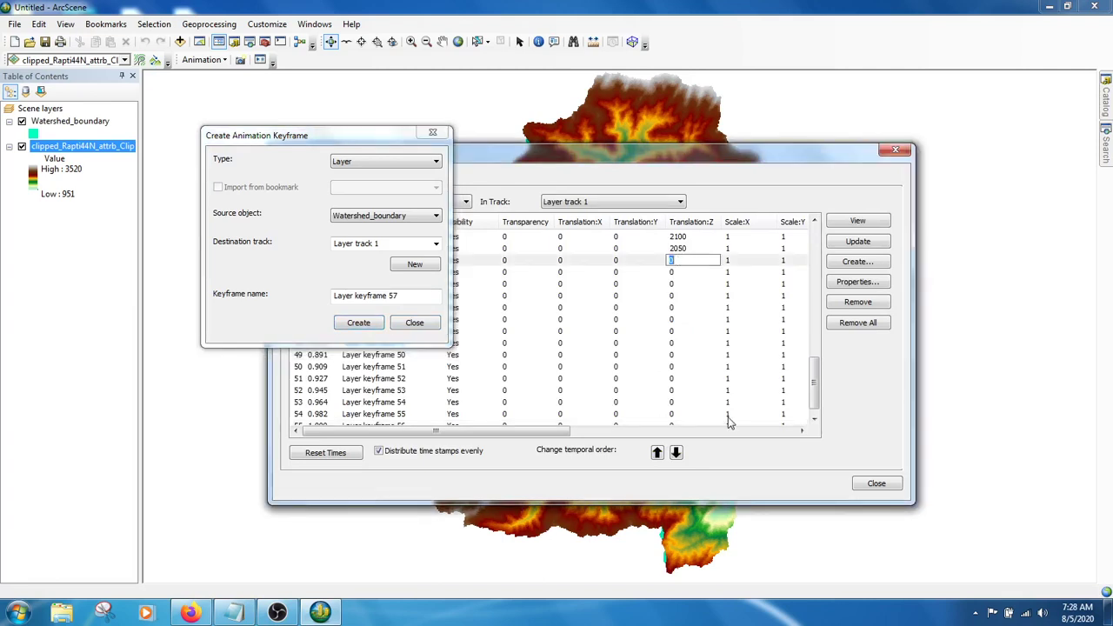
pyautogui.write('2000')
pyautogui.click(678, 271)
pyautogui.write('19')
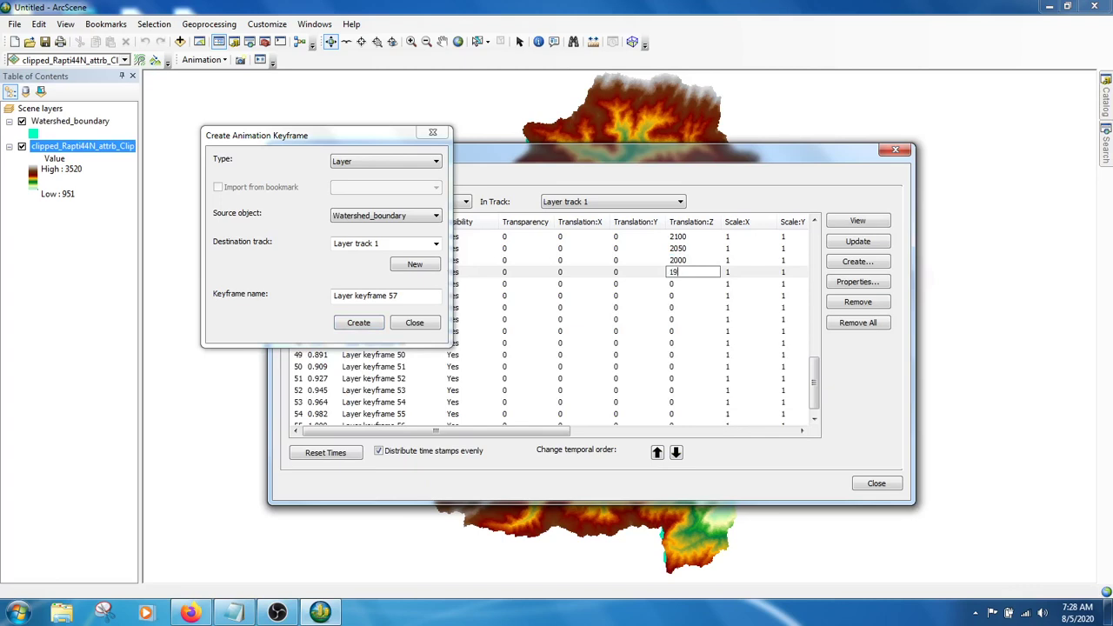
pyautogui.write('50')
pyautogui.click(677, 284)
pyautogui.write('1900')
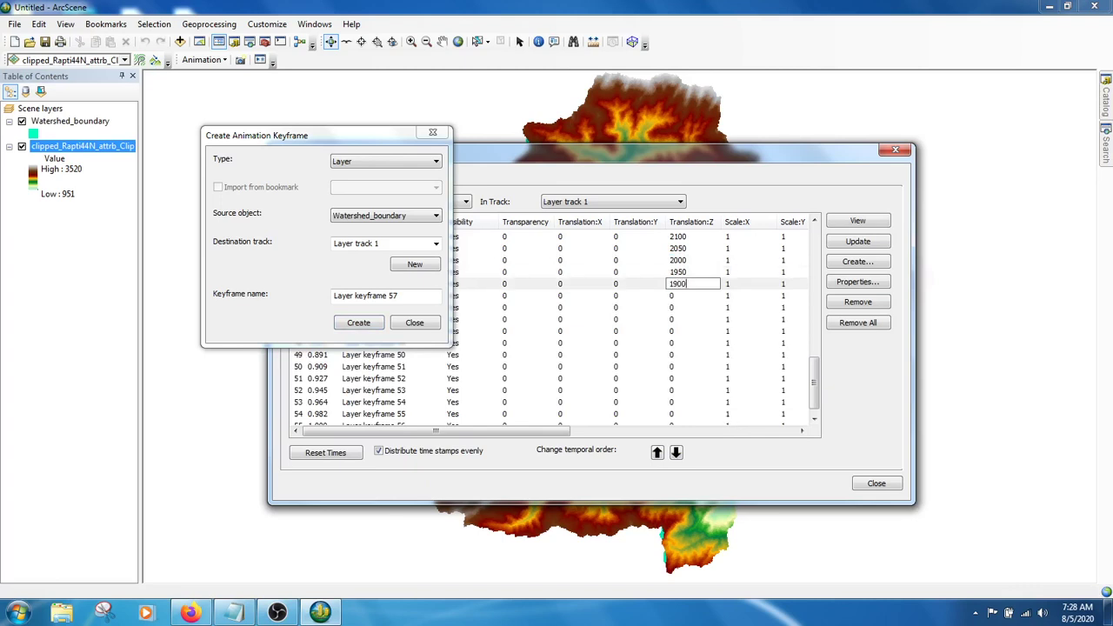
pyautogui.press('Down')
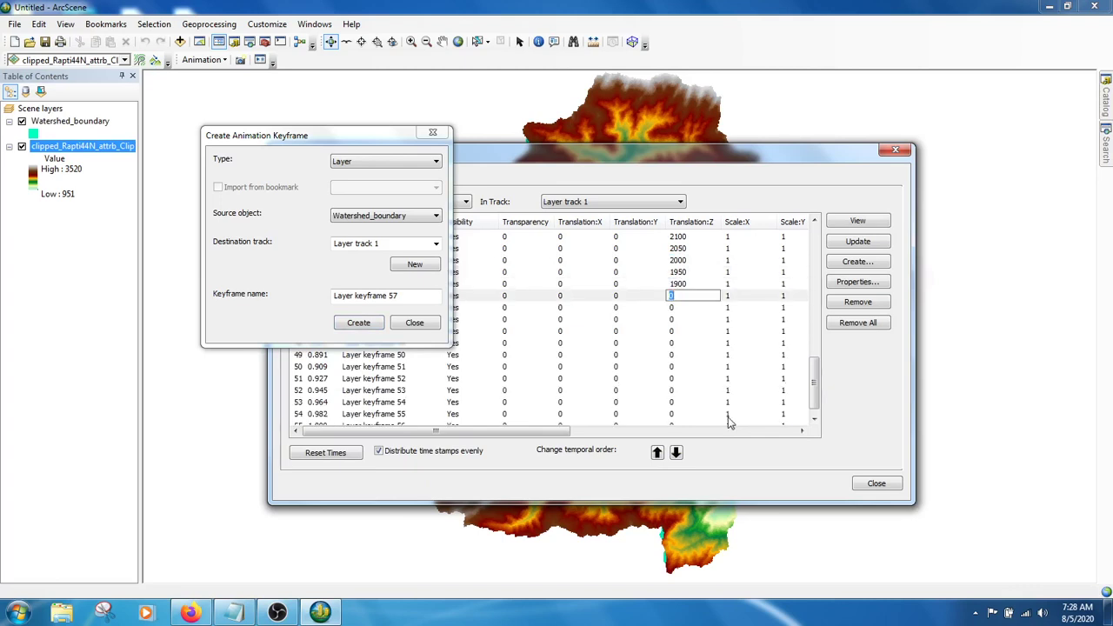
# Set the Translation:Z of layer keyframes 45 to 48 to 1850, 1800, 1750 and 1700.
pyautogui.write('185')
pyautogui.press('Down')
pyautogui.write('1800')
pyautogui.press('Down')
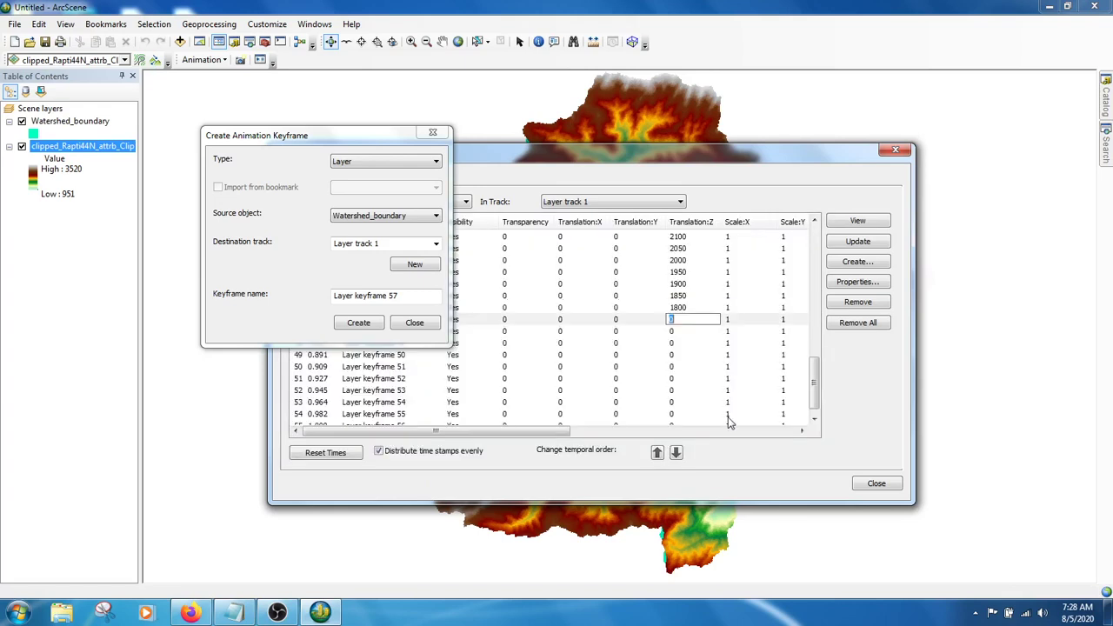
pyautogui.write('1750')
pyautogui.press('Down')
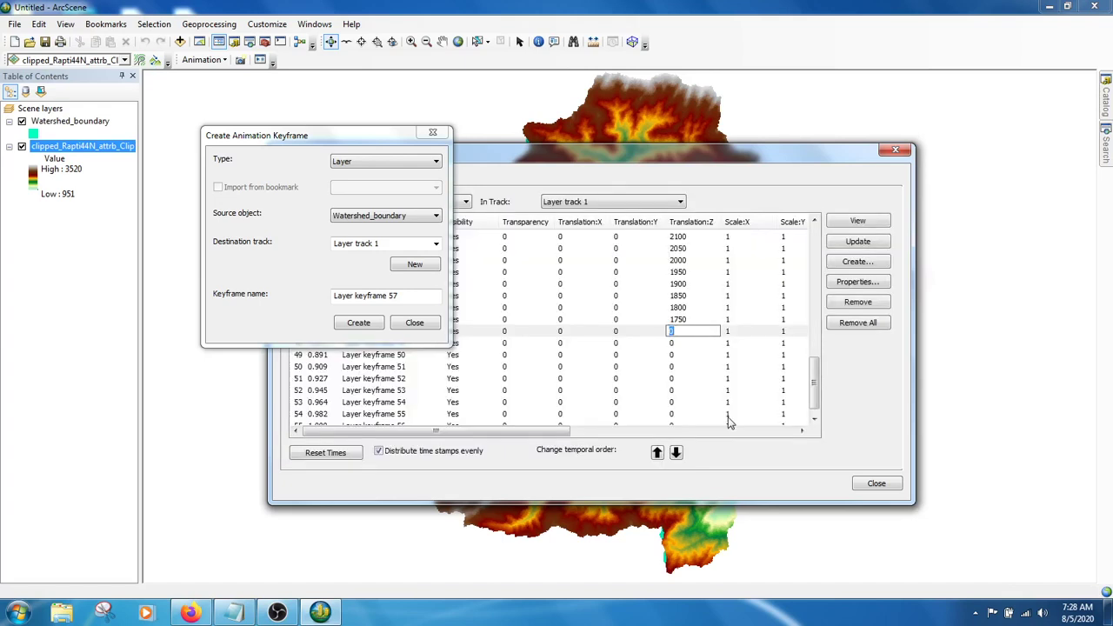
pyautogui.write('1700')
pyautogui.press('Down')
# Set the Translation:Z of layer keyframes 49 to 52 to 1650, 1600, 1550 and 1500.
pyautogui.write('1')
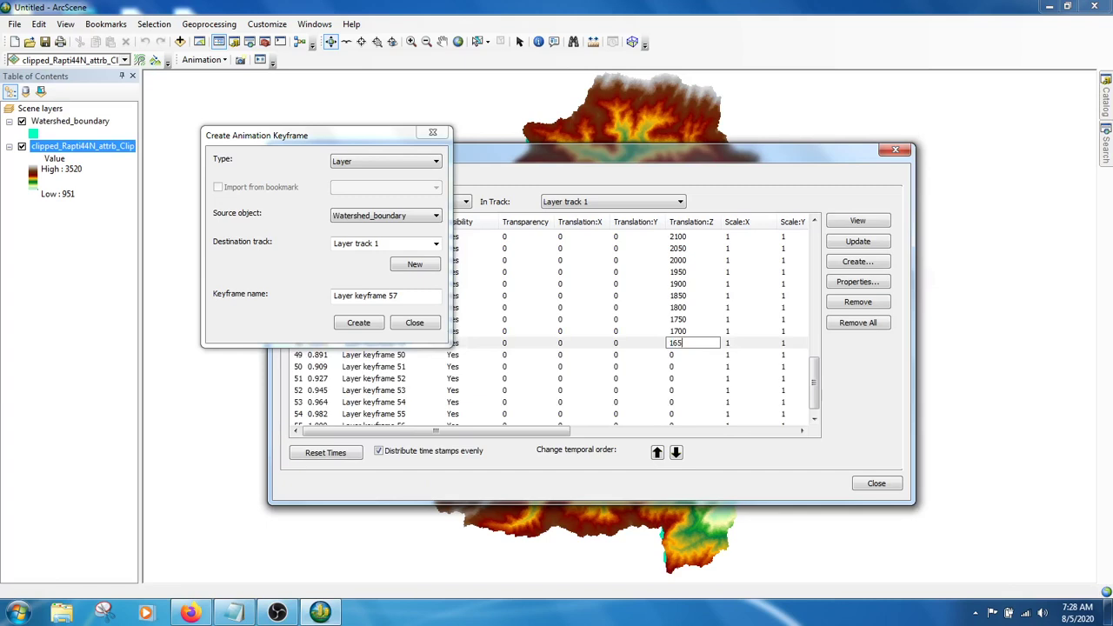
pyautogui.press('Down')
pyautogui.write('16')
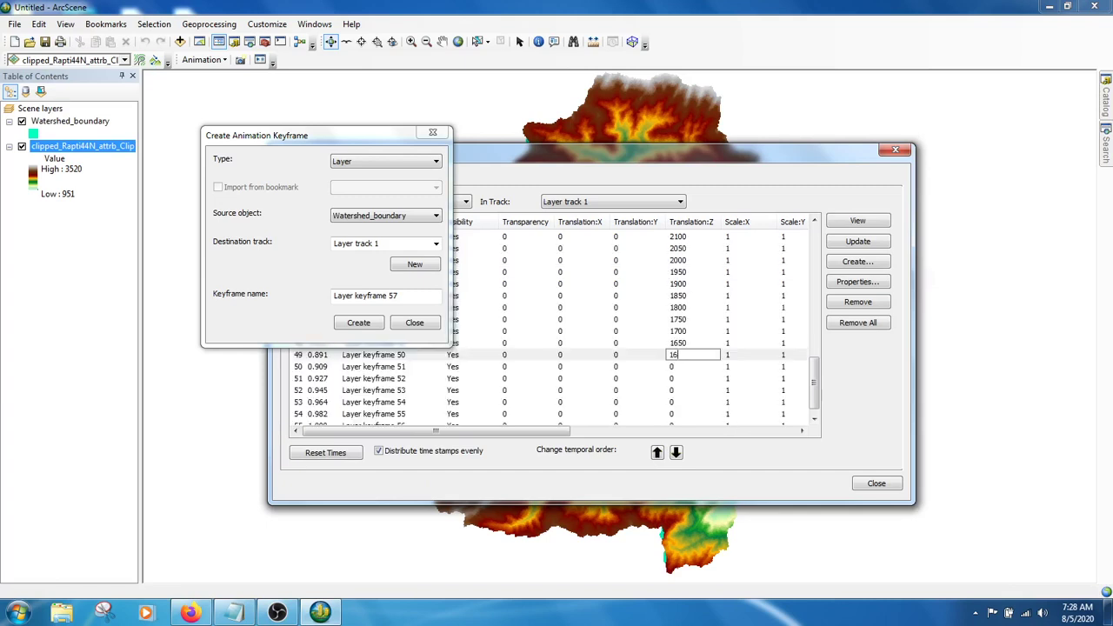
pyautogui.write('00')
pyautogui.press('Down')
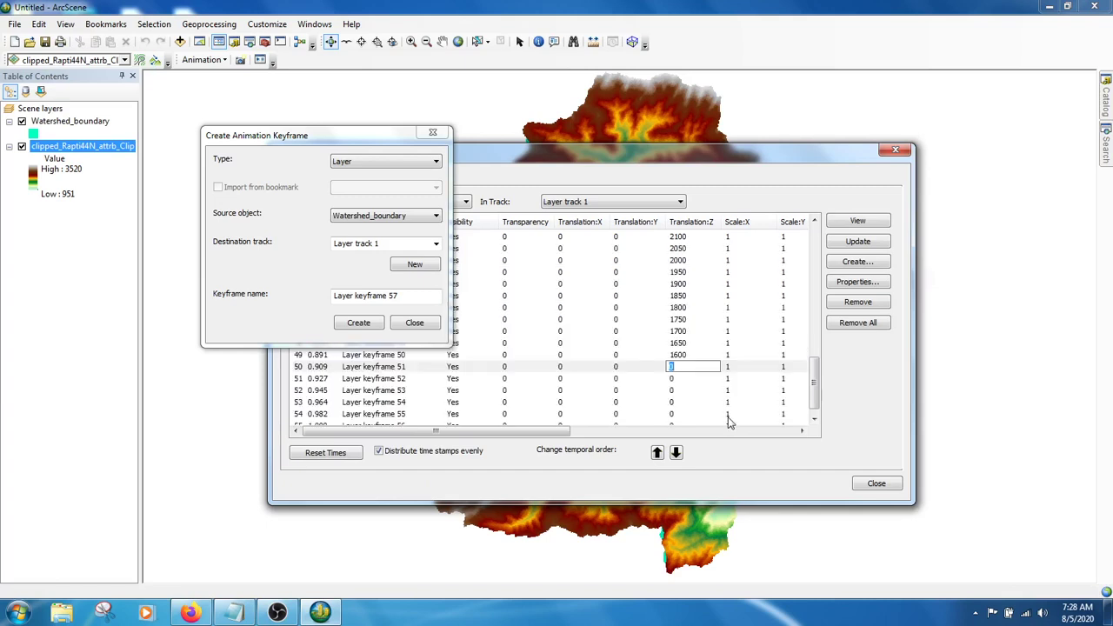
pyautogui.write('1550')
pyautogui.press('Down')
pyautogui.write('1')
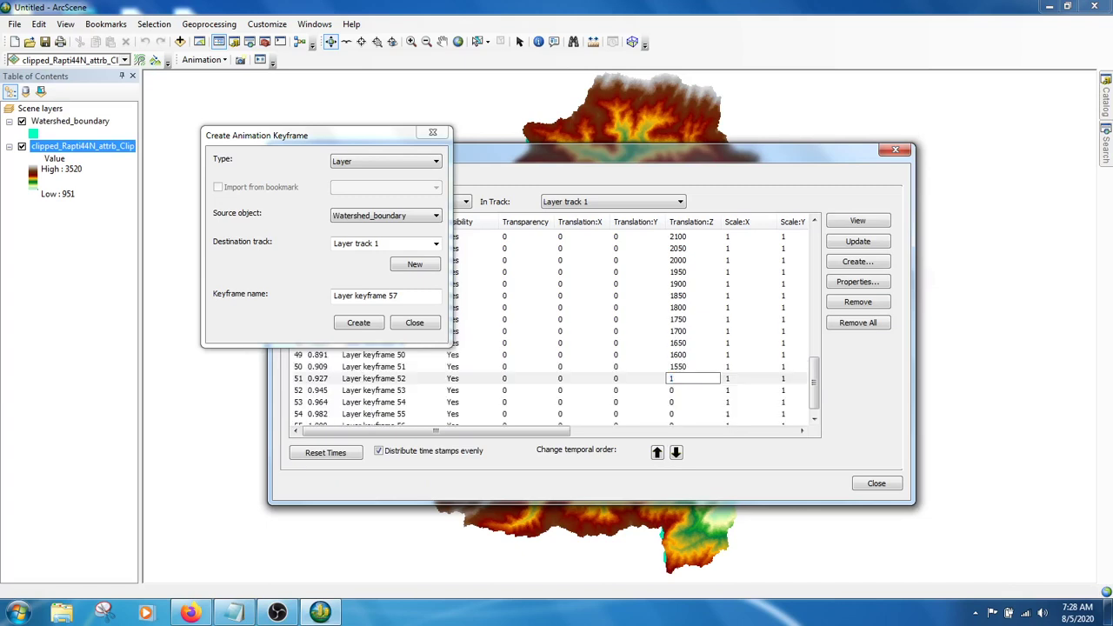
pyautogui.press('Down')
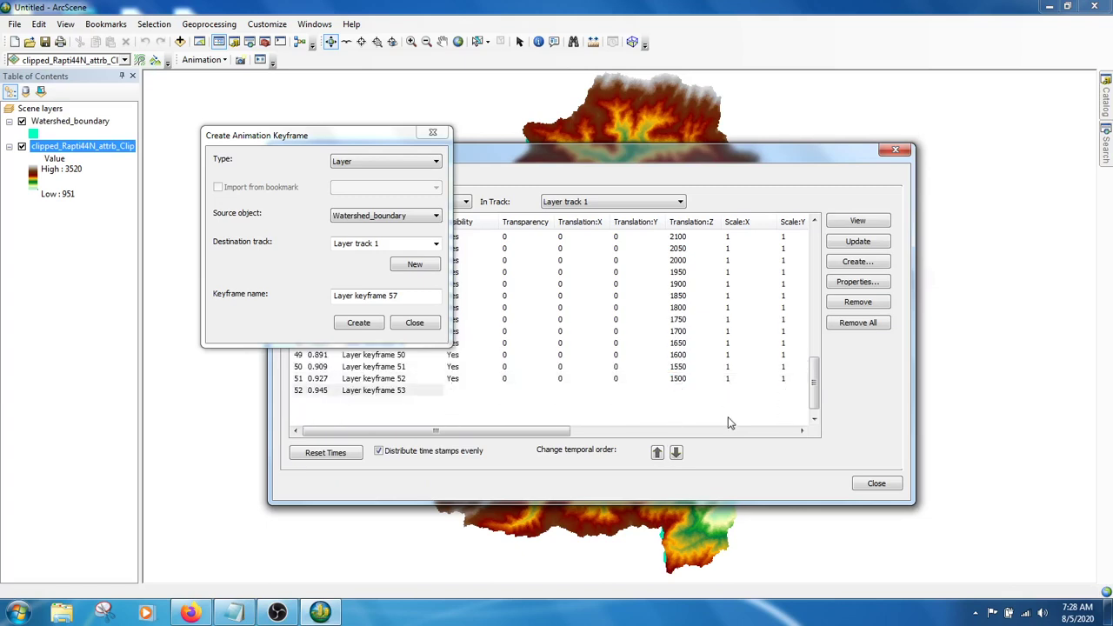
# Set the Translation:Z of layer keyframes 53 to 56 to 1450, 1400, 1350 and 1300.
pyautogui.write('1450')
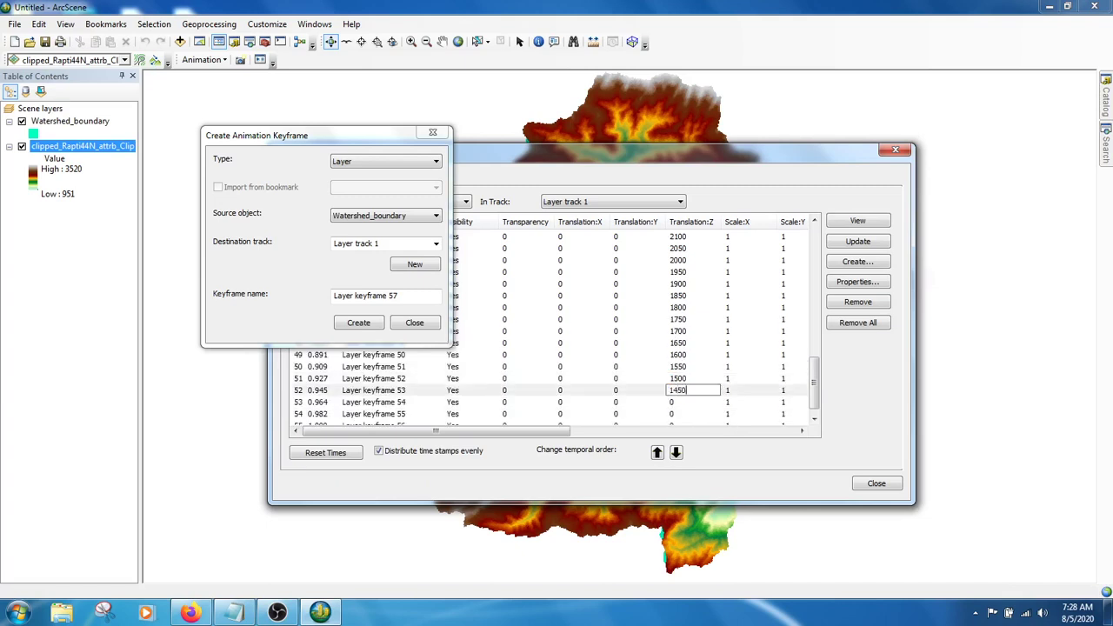
pyautogui.press('Down')
pyautogui.write('1400')
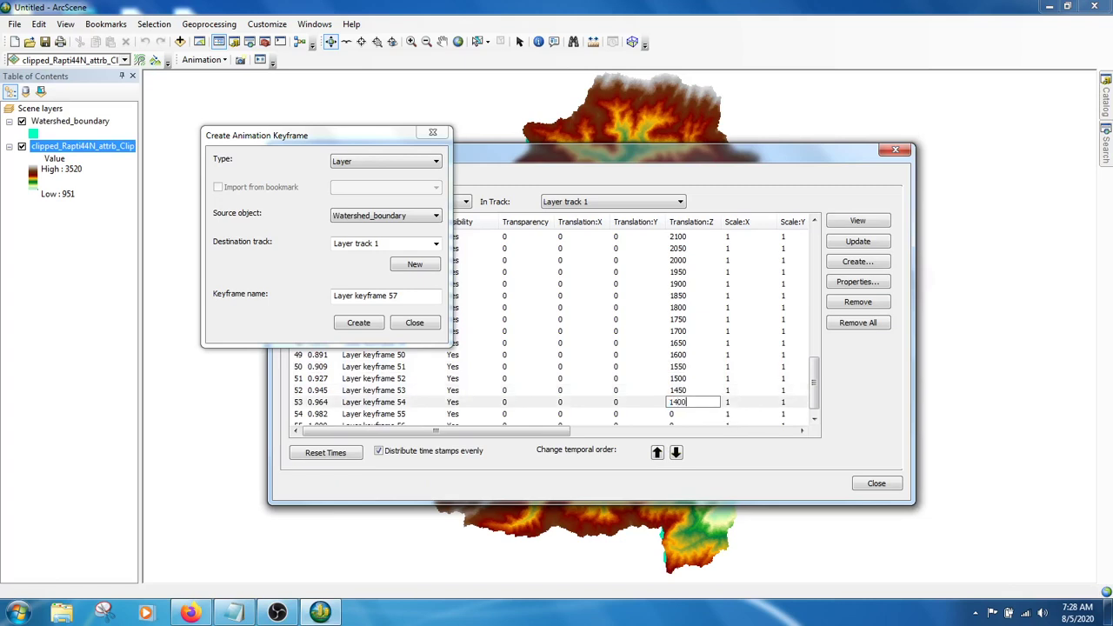
pyautogui.press('Down')
pyautogui.write('1350')
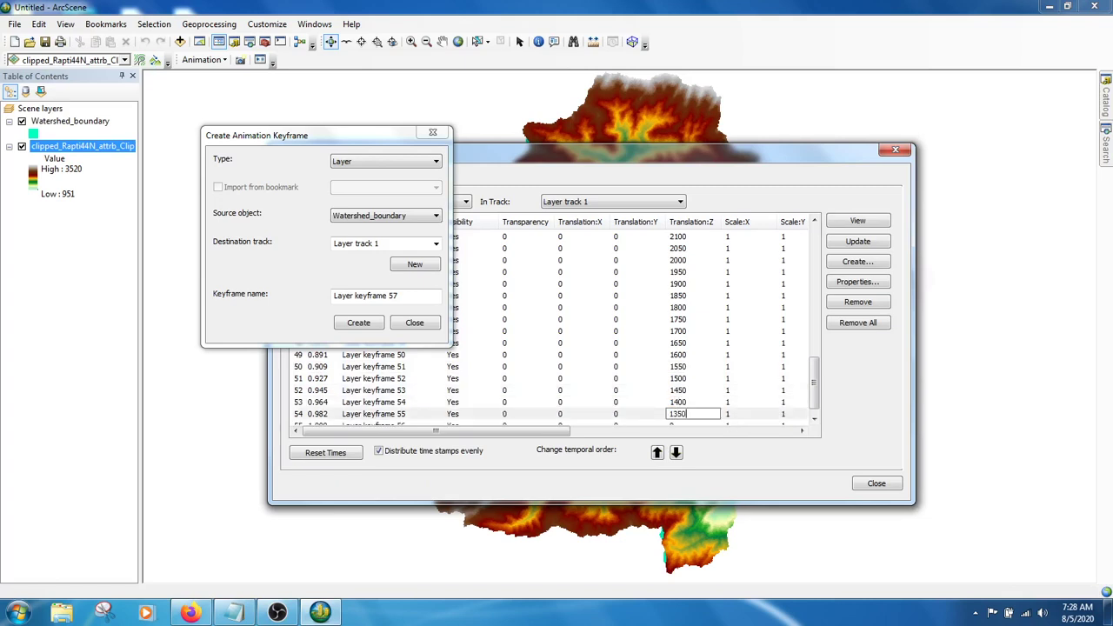
pyautogui.press('Down')
pyautogui.write('130')
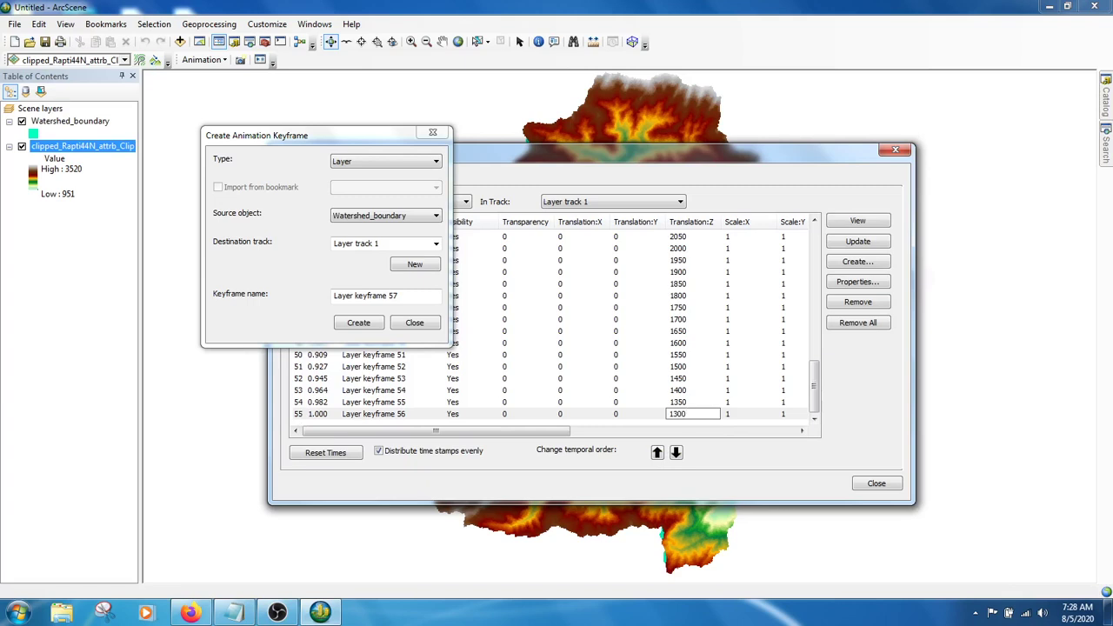
# Create eight more Watershed_boundary layer keyframes, 57 to 64, in Layer track 1.
pyautogui.click(374, 323)
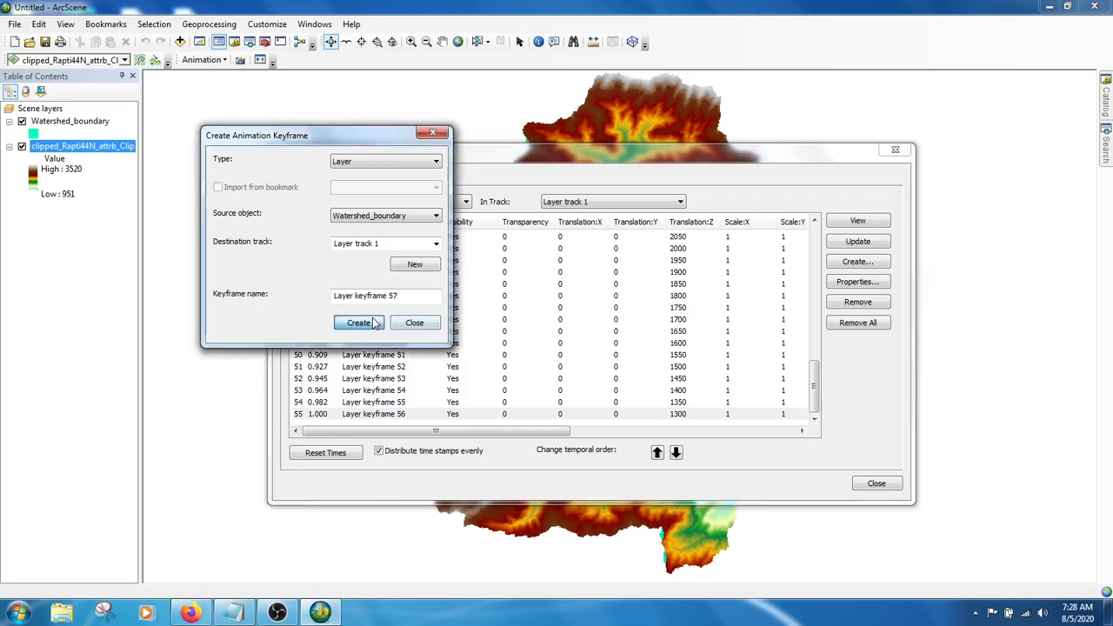
pyautogui.click(374, 323)
pyautogui.click(374, 323)
pyautogui.click(374, 322)
pyautogui.click(374, 322)
pyautogui.click(374, 323)
pyautogui.click(374, 322)
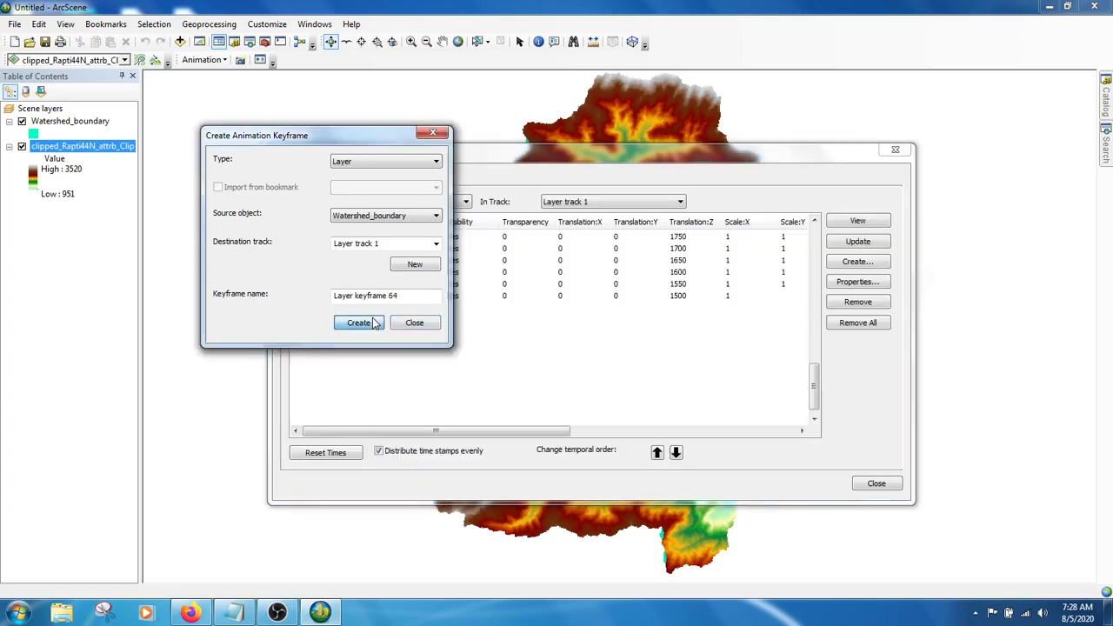
pyautogui.click(374, 323)
# Set the Translation:Z of layer keyframes 57 to 60 to 1250, 1200, 1150 and 1100.
pyautogui.click(816, 407)
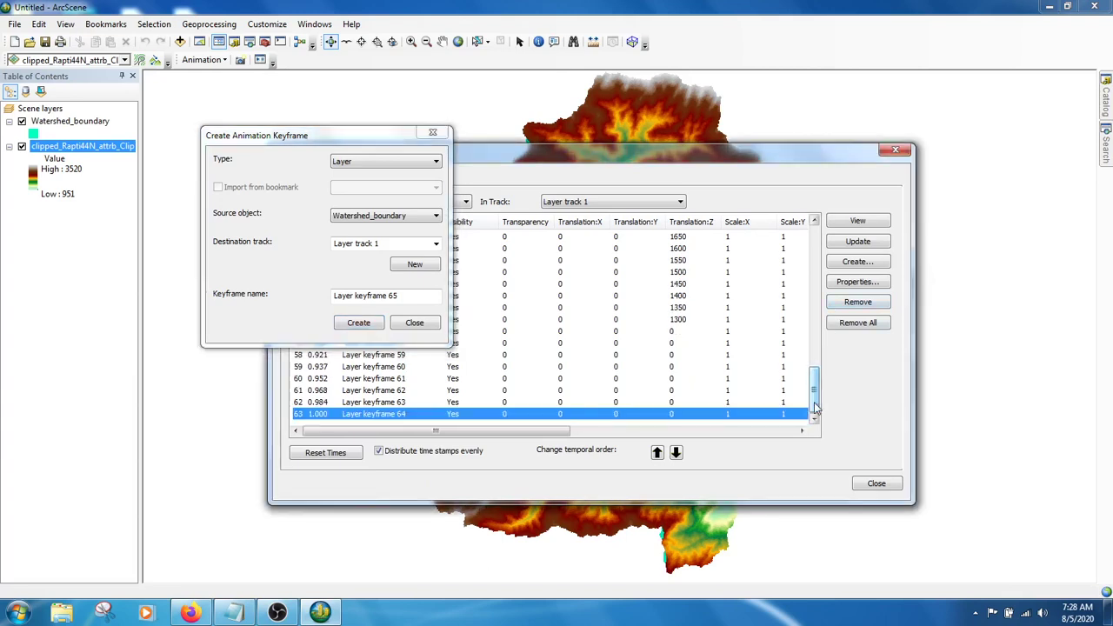
pyautogui.click(673, 333)
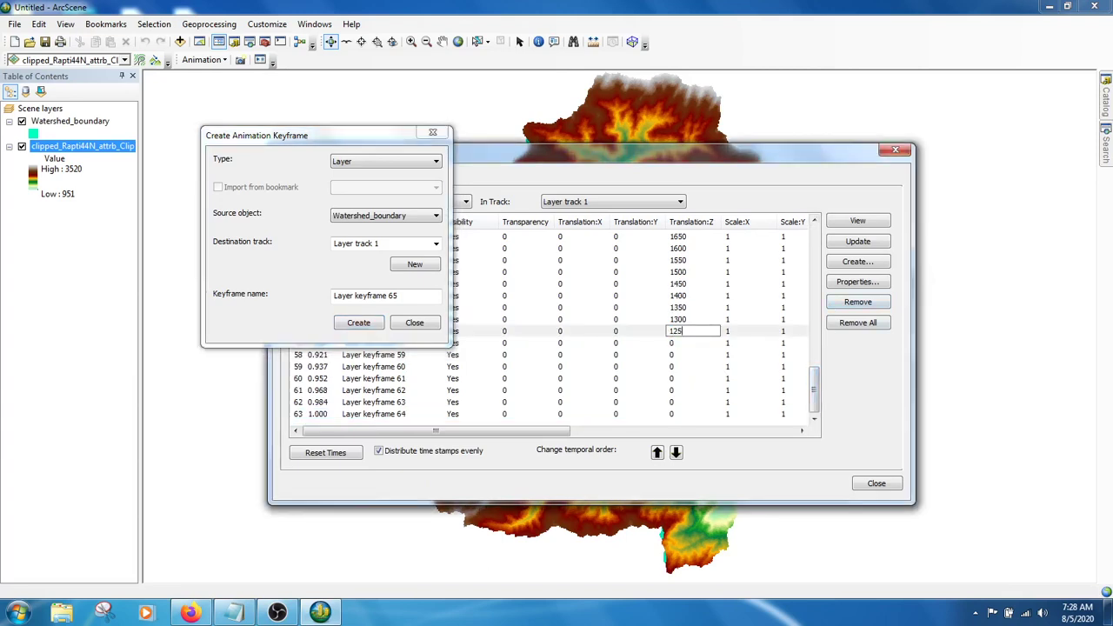
pyautogui.write('1250')
pyautogui.click(674, 342)
pyautogui.write('1200')
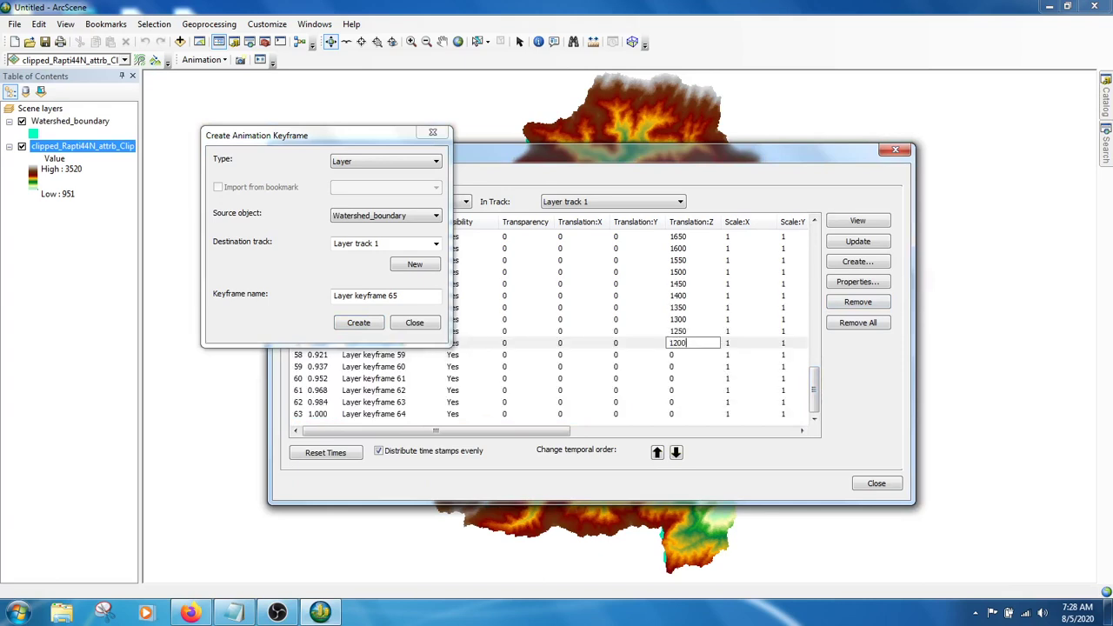
pyautogui.click(692, 355)
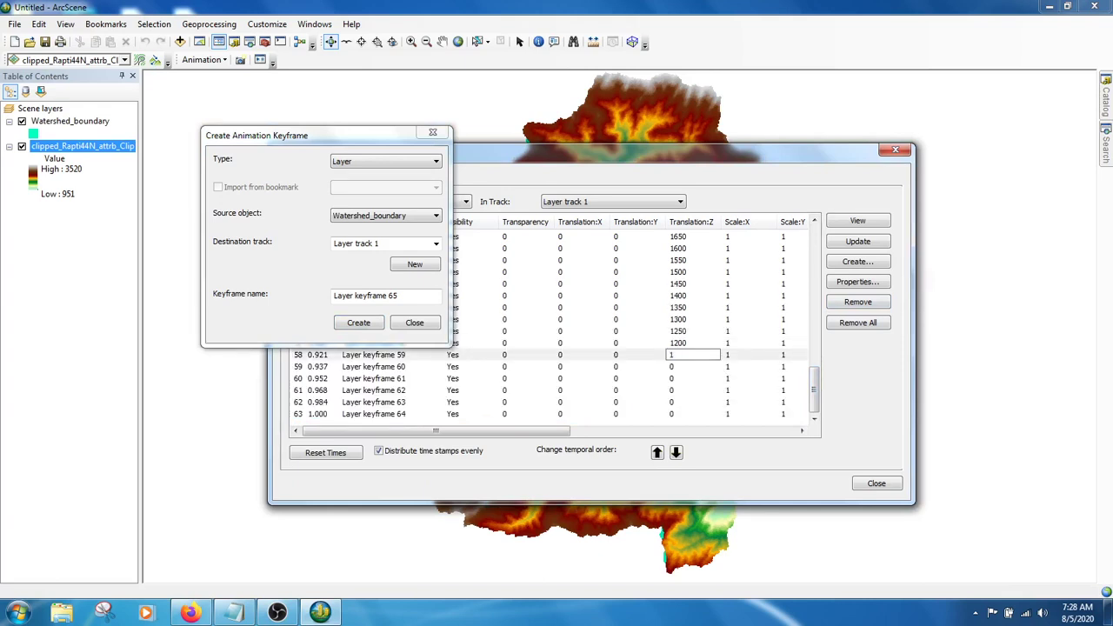
pyautogui.write('1150')
pyautogui.click(687, 366)
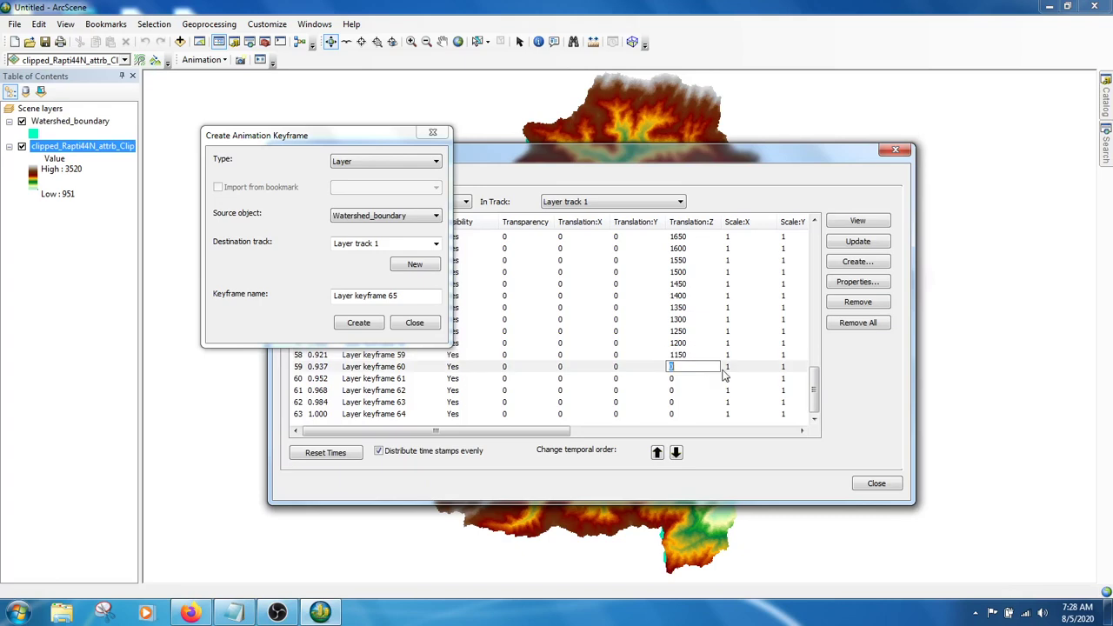
pyautogui.write('1100')
# Set the Translation:Z of layer keyframes 61 to 64 to 1050, 1000, 950 and 900, and close both keyframe dialogs.
pyautogui.click(720, 378)
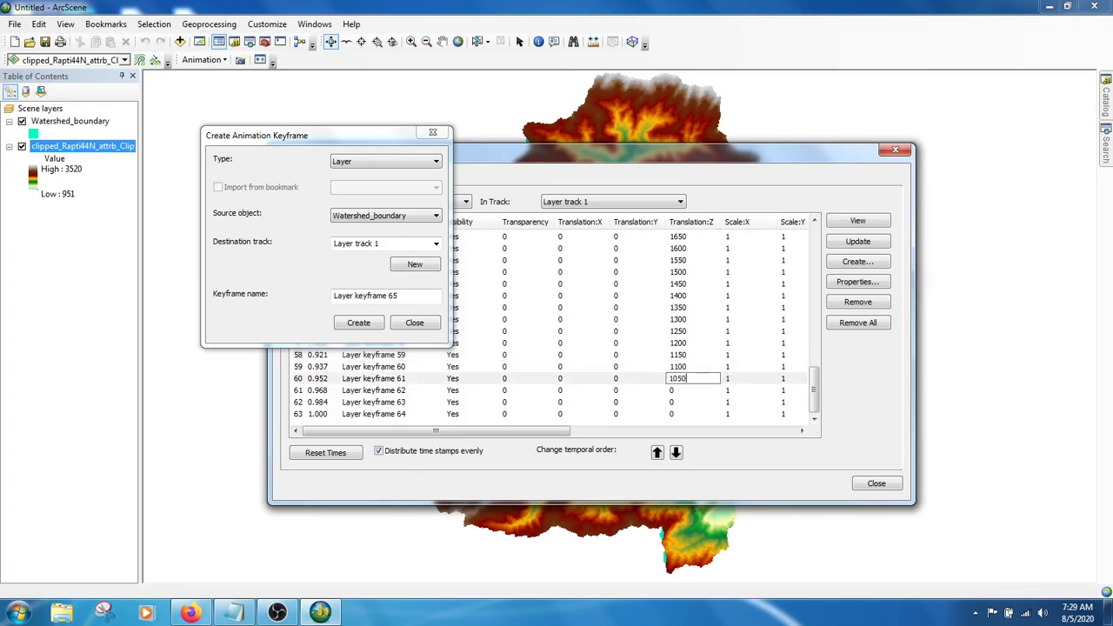
pyautogui.click(693, 389)
pyautogui.write('1')
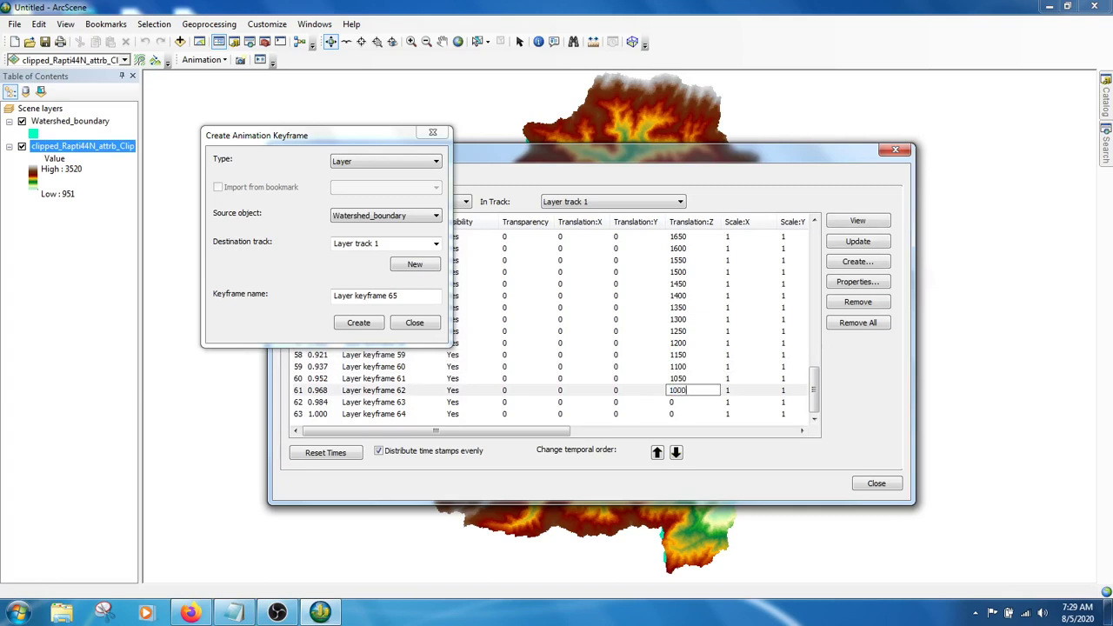
pyautogui.write('000')
pyautogui.click(696, 402)
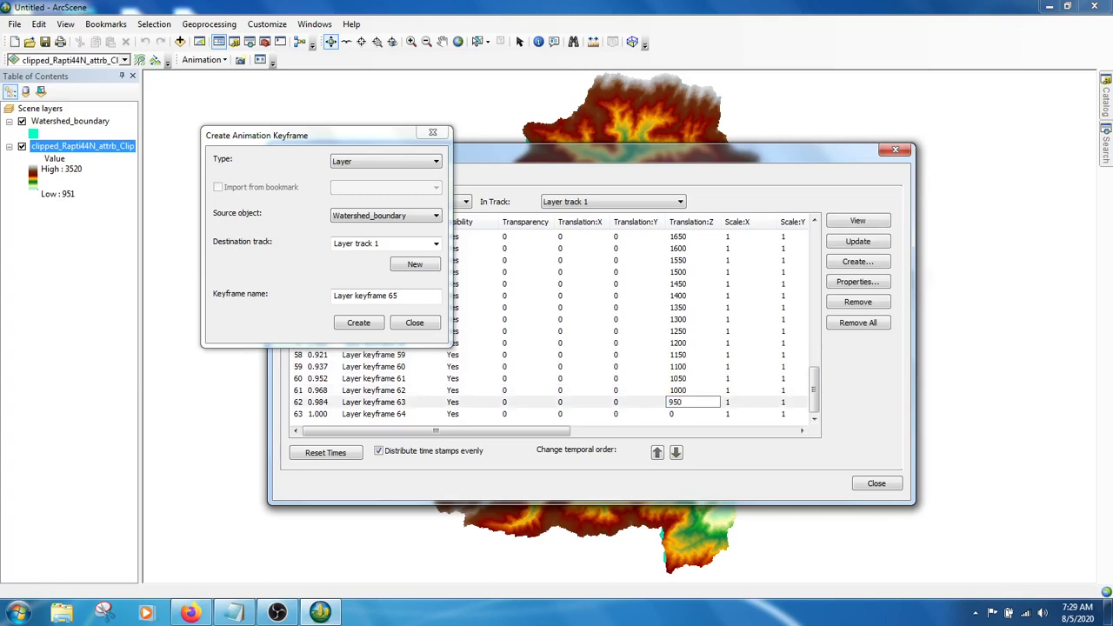
pyautogui.click(696, 414)
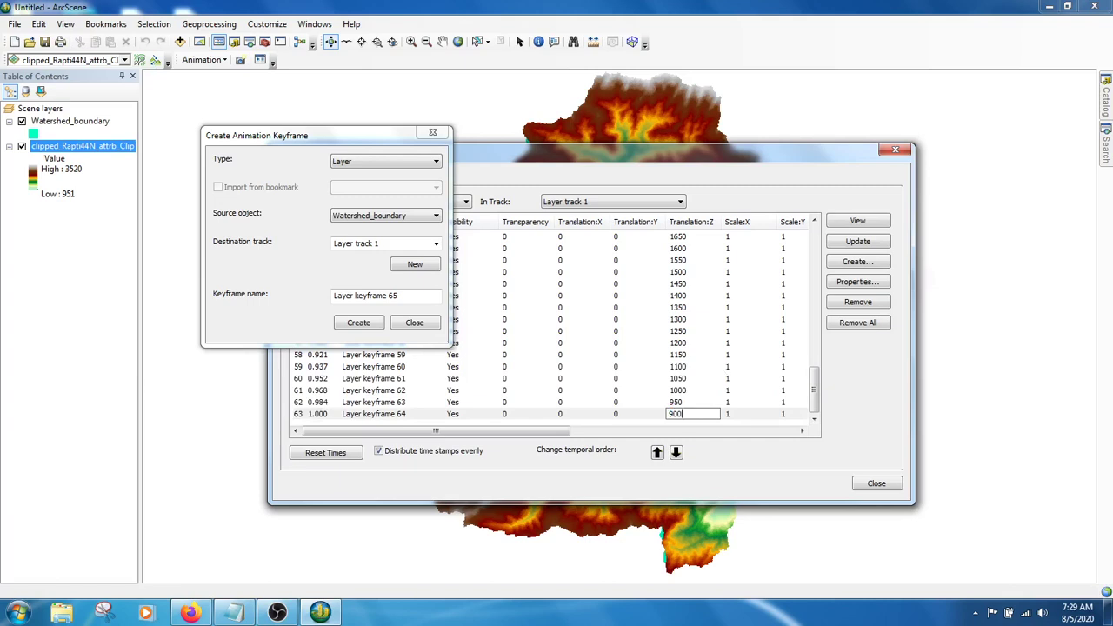
pyautogui.write('900')
pyautogui.click(418, 322)
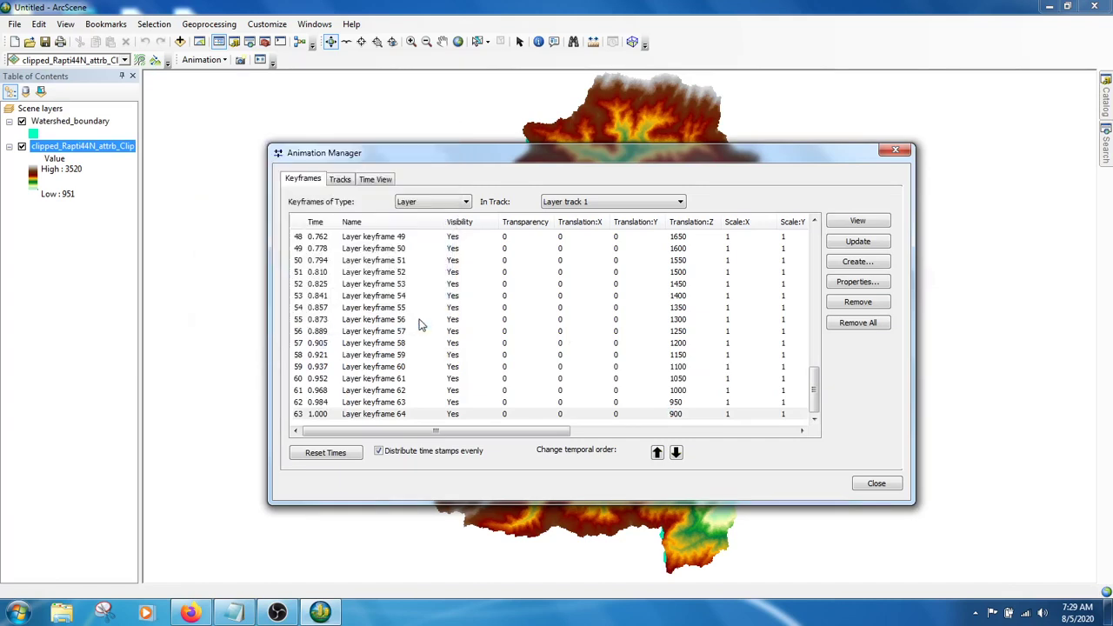
pyautogui.click(875, 484)
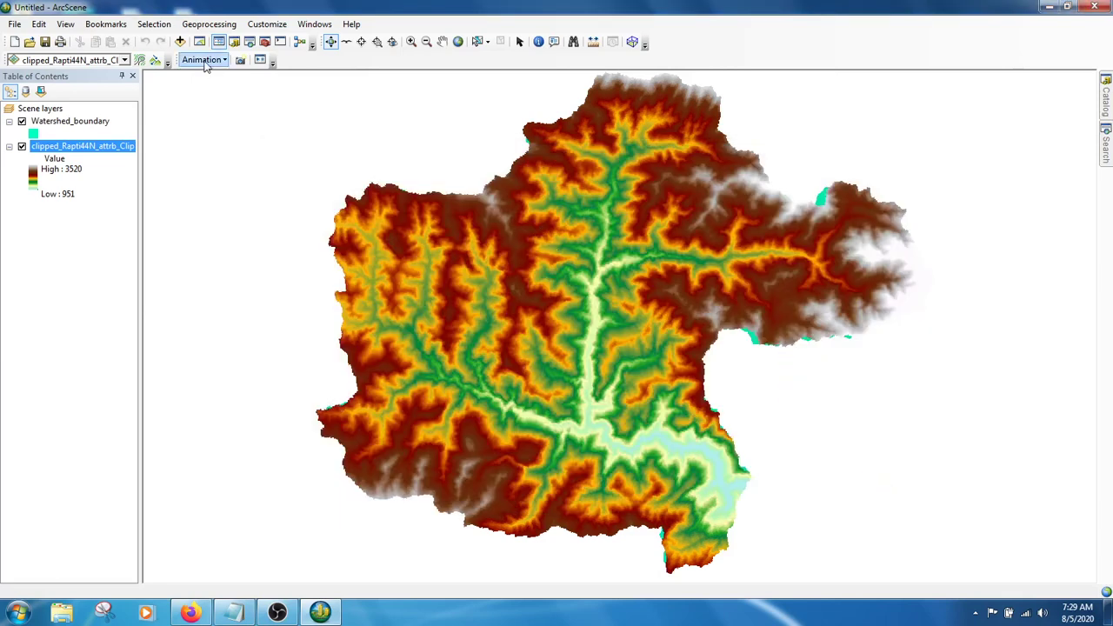
# Open the Animation Controls and play the flood animation.
pyautogui.click(259, 60)
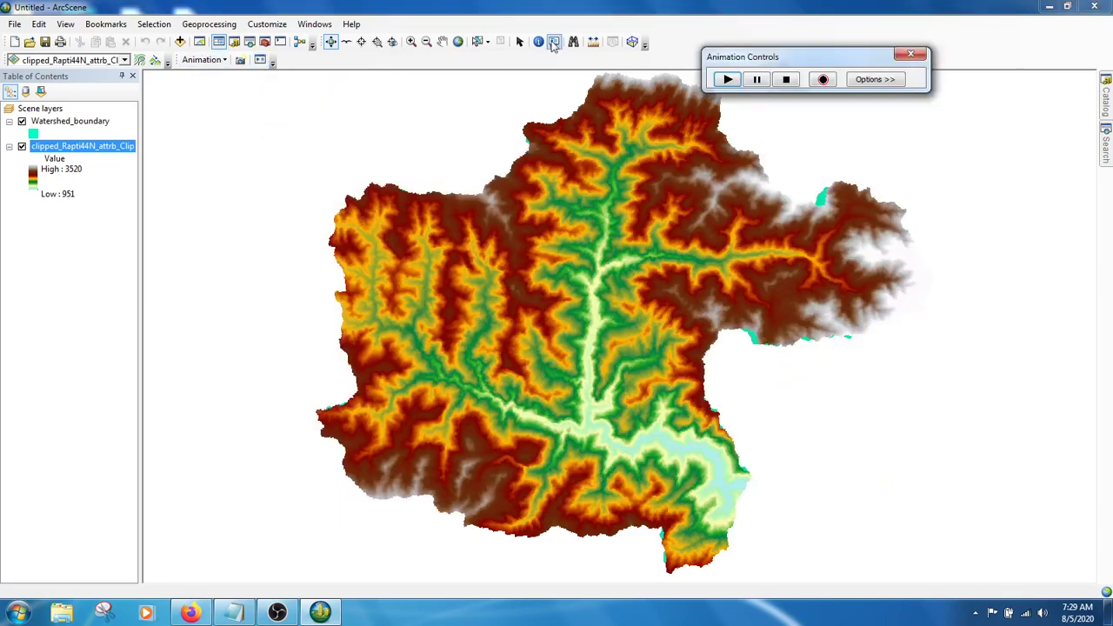
pyautogui.click(729, 80)
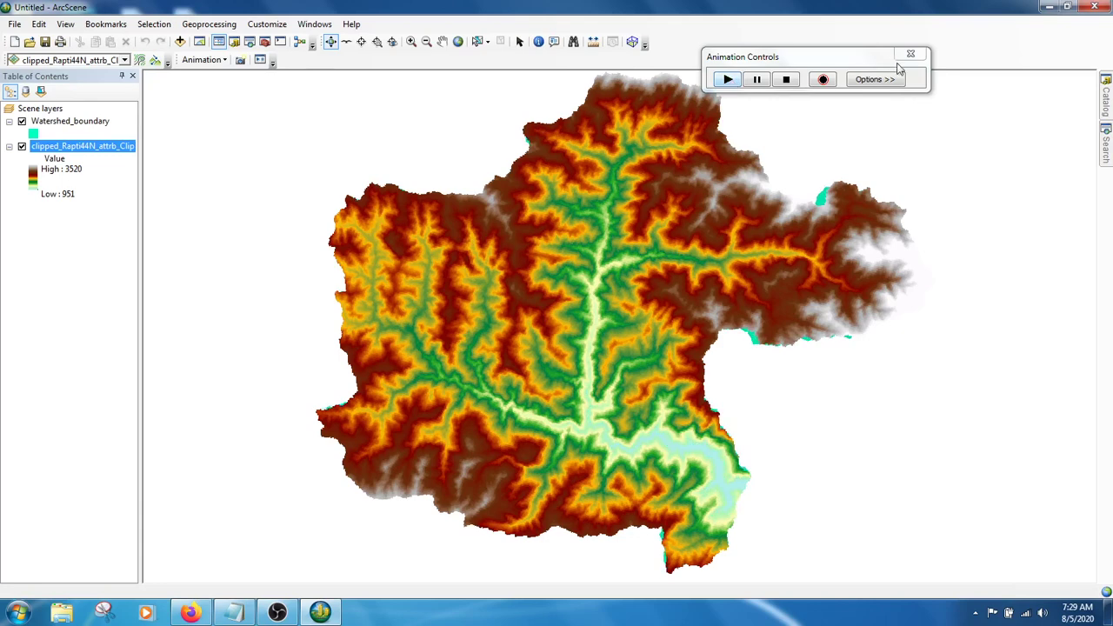
# Set the animation's play duration to 20 seconds and replay the flood animation.
pyautogui.click(877, 79)
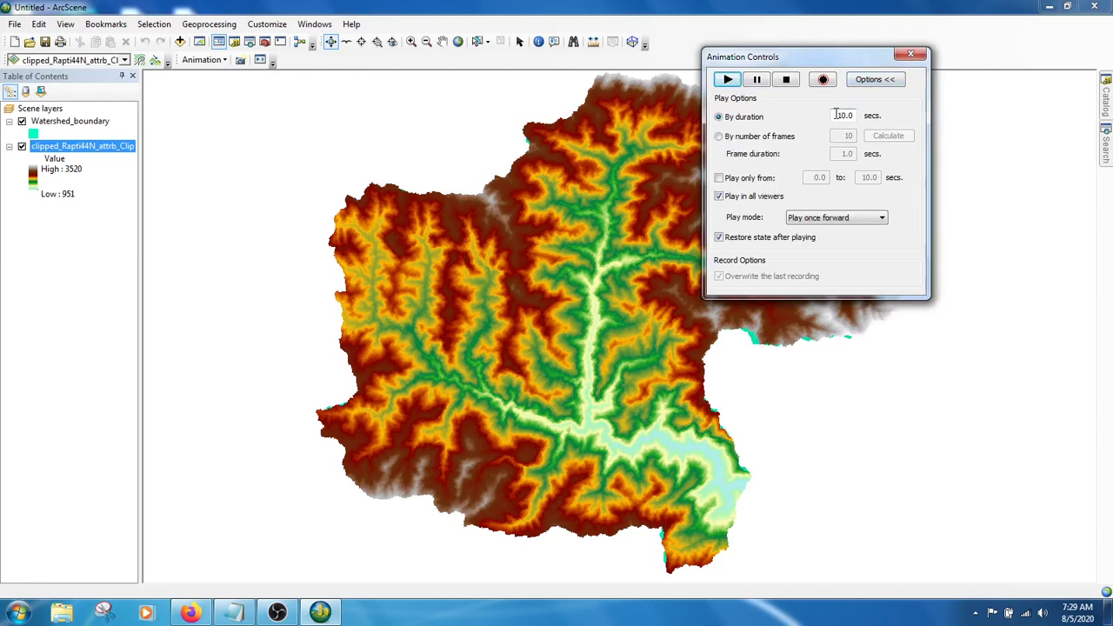
pyautogui.moveTo(837, 115); pyautogui.dragTo(889, 121)
pyautogui.write('20')
pyautogui.press('Tab')
pyautogui.click(880, 79)
pyautogui.click(726, 80)
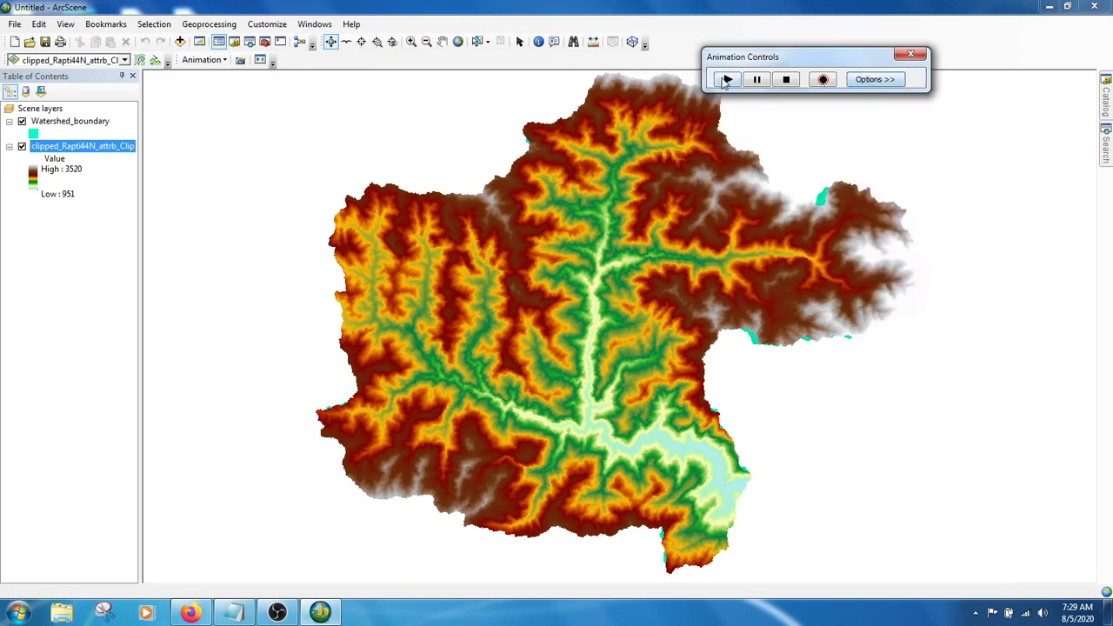